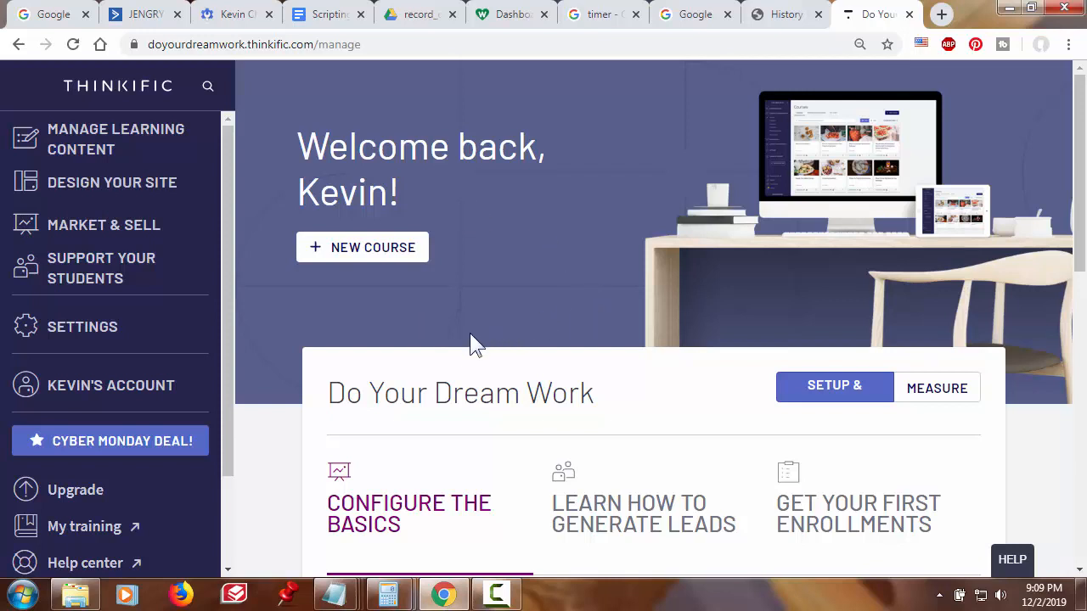
- Go to Notifications under Support Your Students and scroll to the Course welcome email section
{"action": "left_click", "coordinate": [124, 276]}
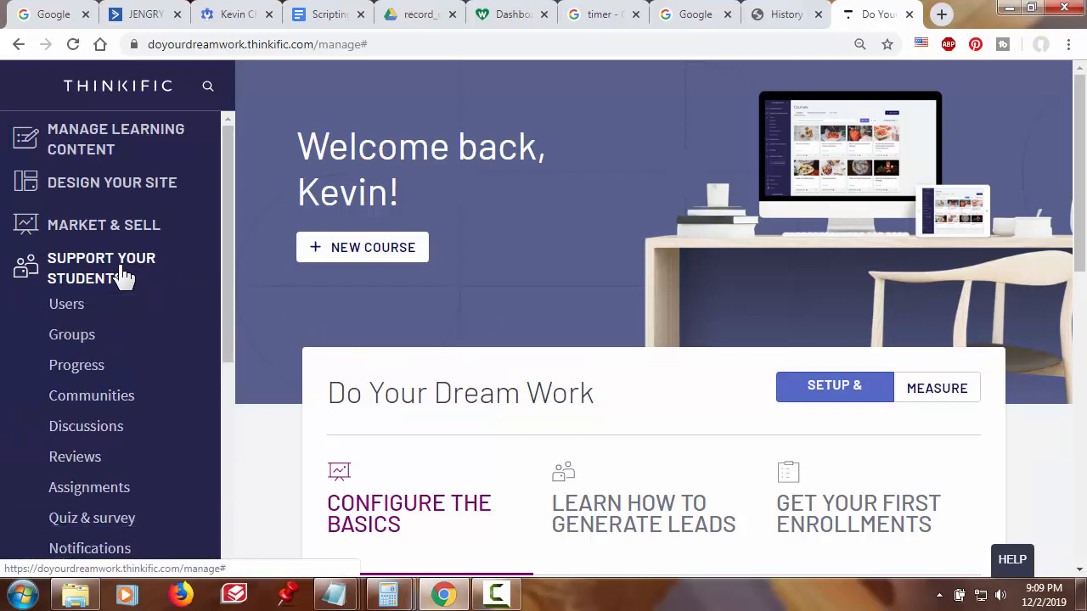
{"action": "scroll", "coordinate": [123, 276], "scroll_direction": "down", "scroll_amount": 2}
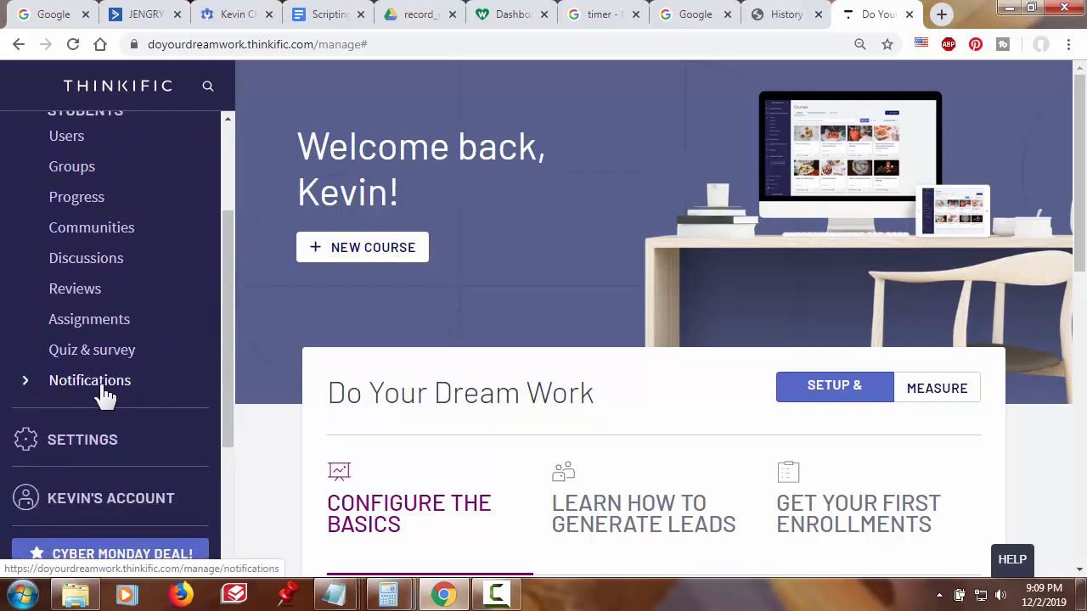
{"action": "left_click", "coordinate": [101, 389]}
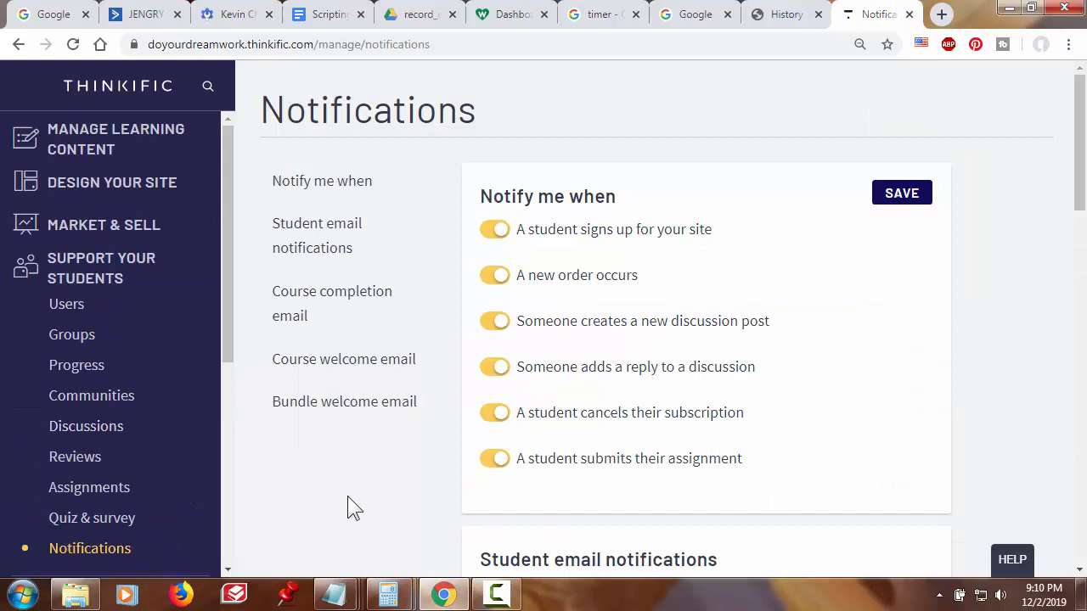
{"action": "scroll", "coordinate": [354, 508], "scroll_direction": "down", "scroll_amount": 2}
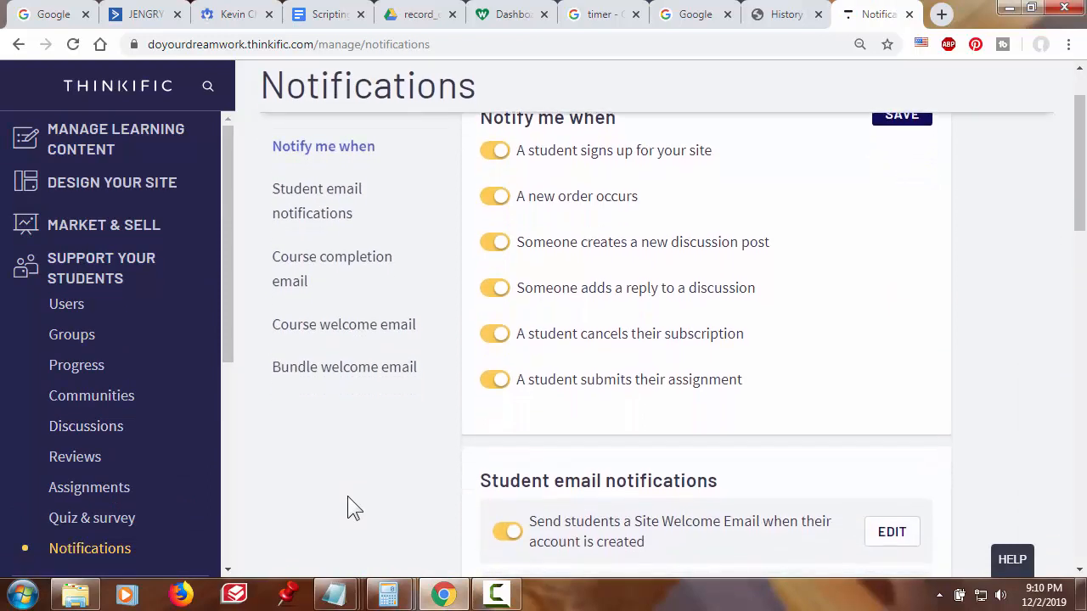
{"action": "scroll", "coordinate": [354, 508], "scroll_direction": "down", "scroll_amount": 5}
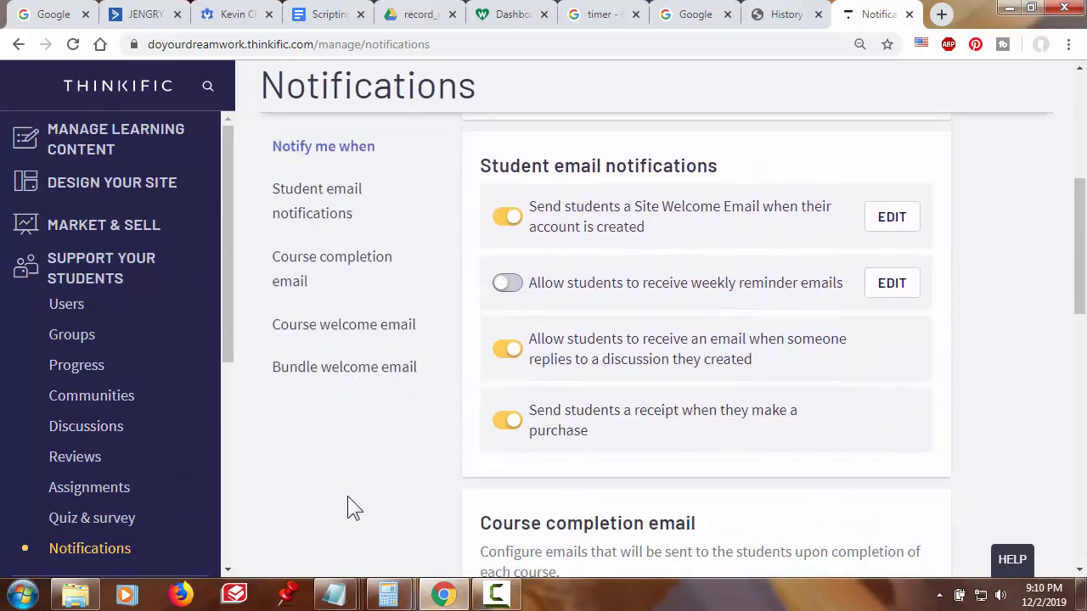
{"action": "scroll", "coordinate": [355, 507], "scroll_direction": "down", "scroll_amount": 3}
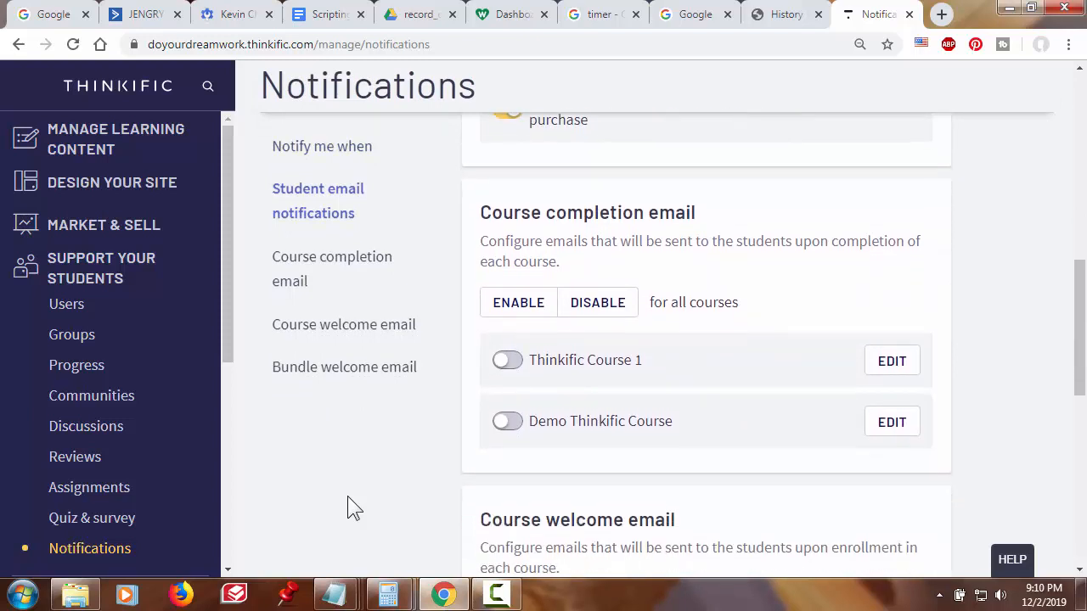
{"action": "scroll", "coordinate": [348, 497], "scroll_direction": "down", "scroll_amount": 2}
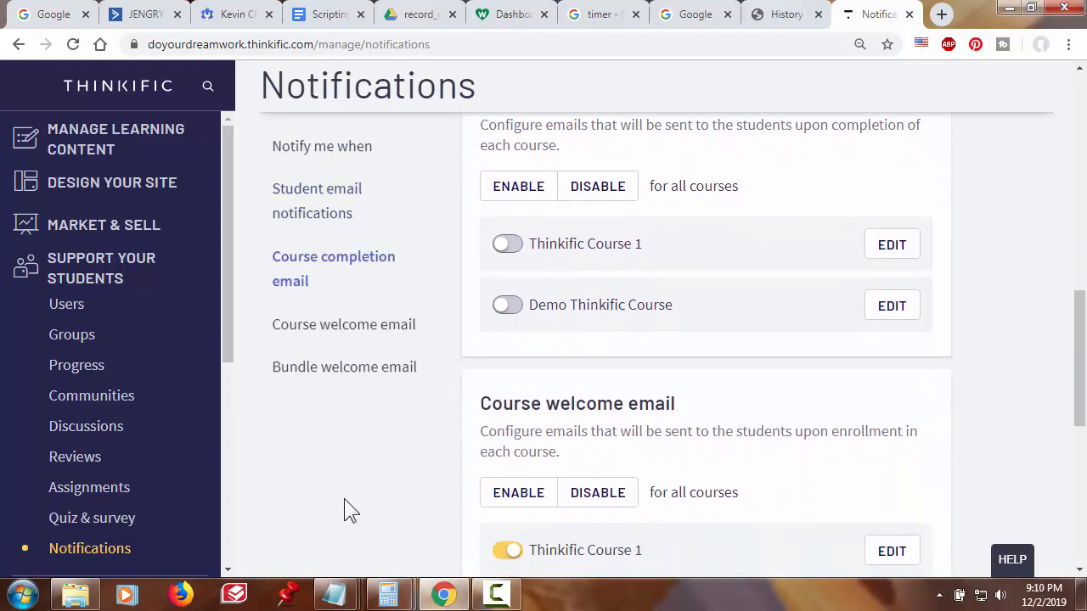
{"action": "scroll", "coordinate": [344, 510], "scroll_direction": "down", "scroll_amount": 2}
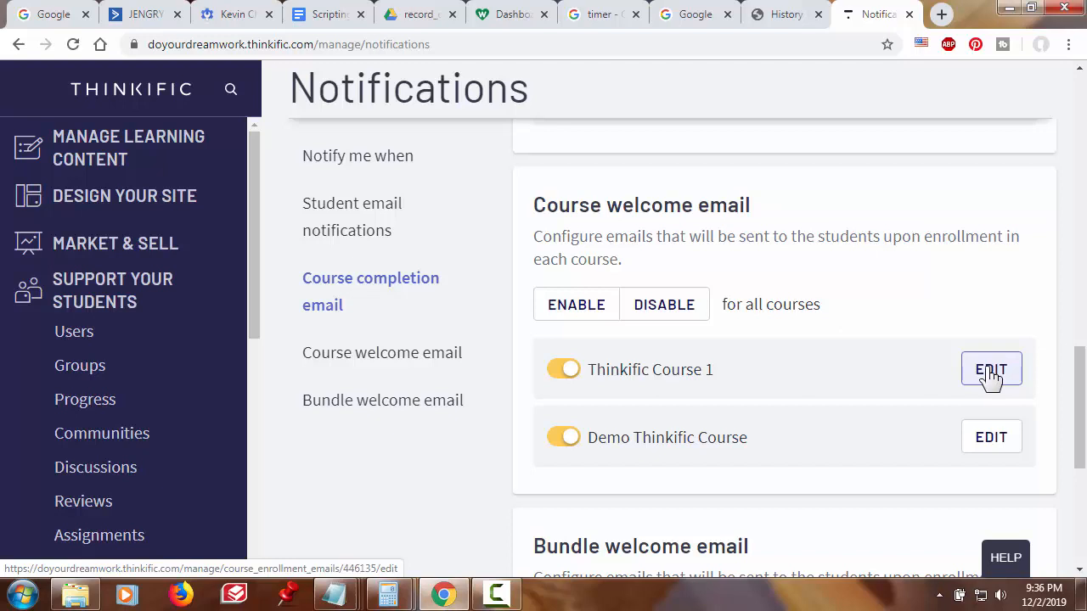
- Edit the Thinkific Course 1 welcome email and review its settings
{"action": "left_click", "coordinate": [991, 372]}
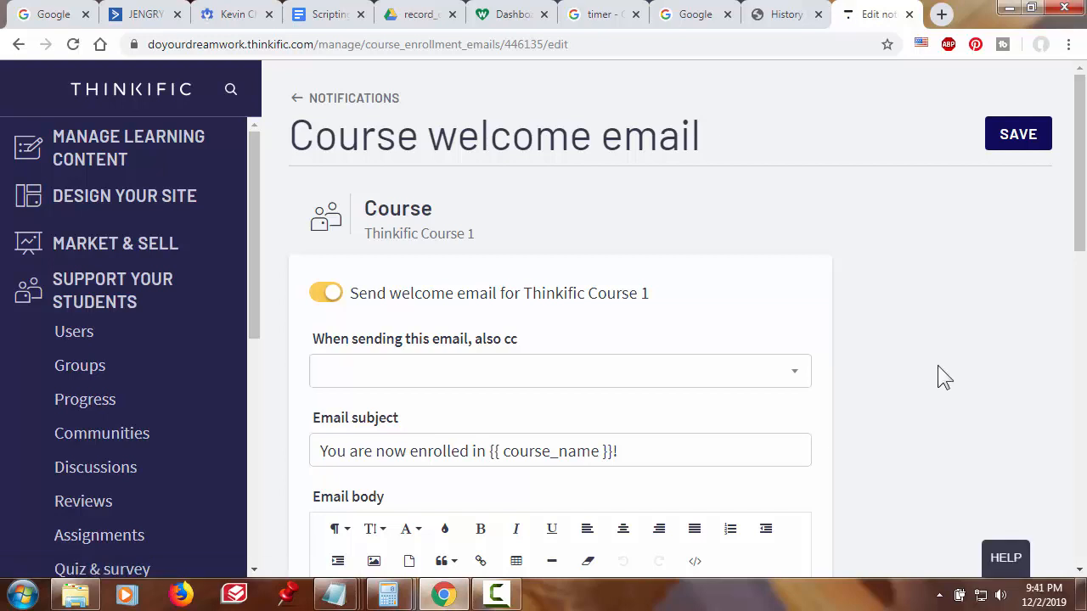
{"action": "scroll", "coordinate": [937, 367], "scroll_direction": "down", "scroll_amount": 2}
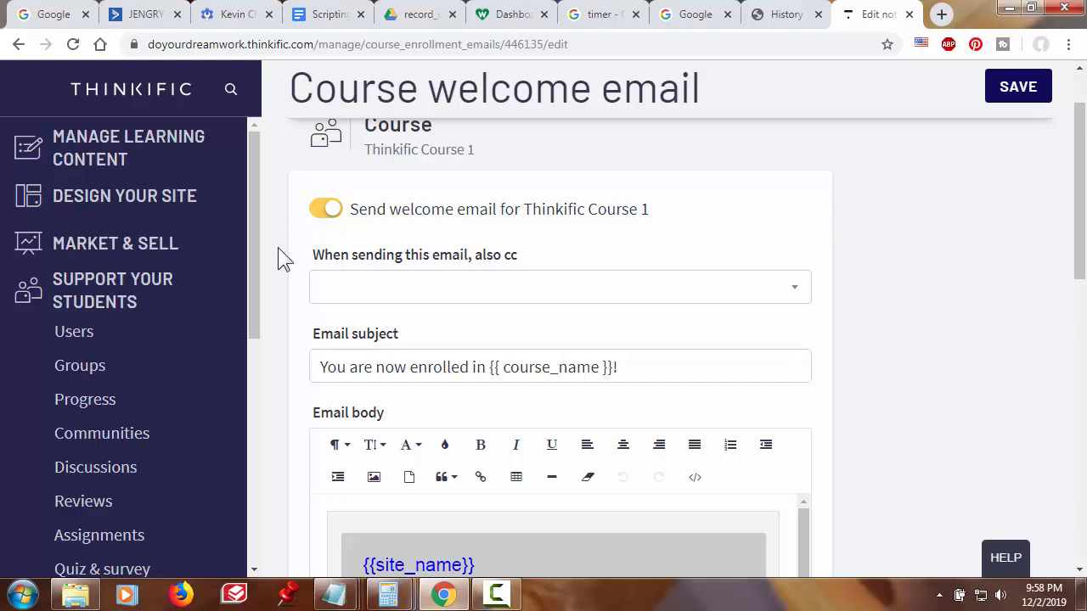
- Enter the notification e-mail address in the 'also cc' field of the Thinkific Course 1 welcome email
{"action": "left_click", "coordinate": [333, 286]}
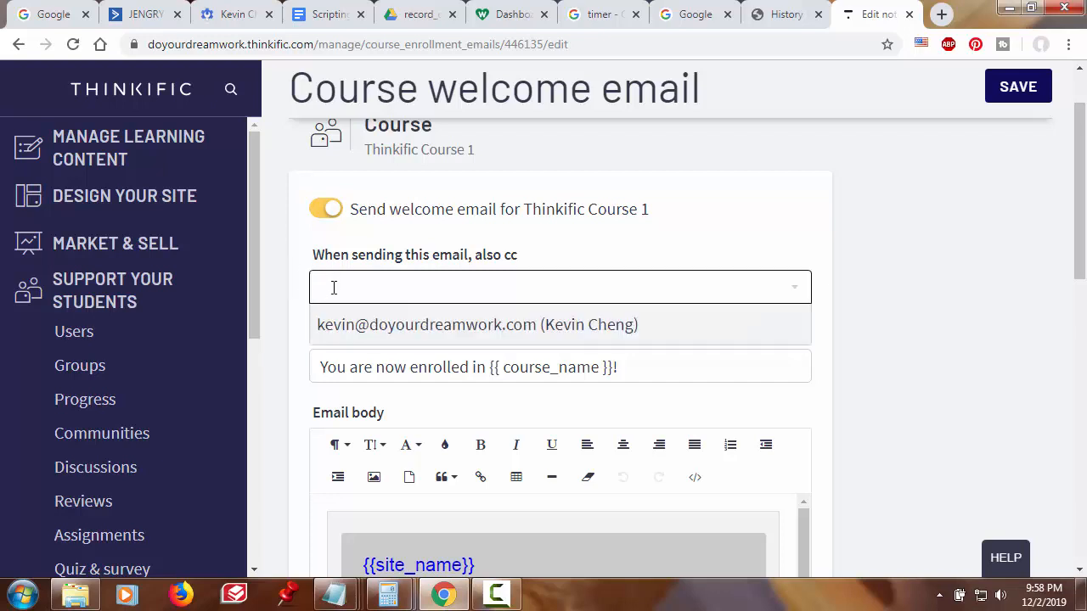
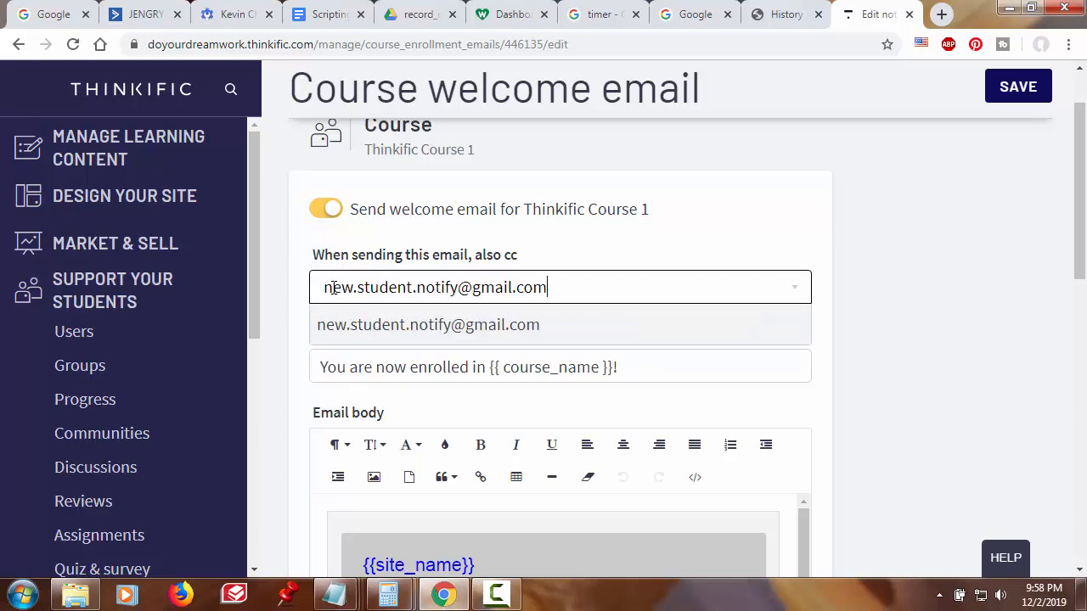
{"action": "key", "text": "Return"}
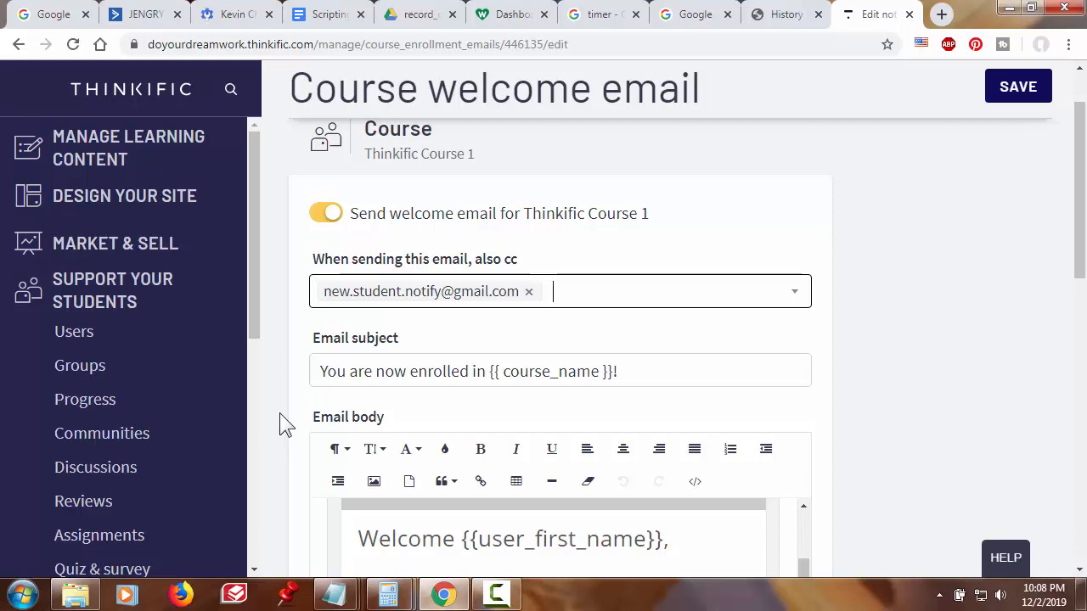
{"action": "scroll", "coordinate": [279, 409], "scroll_direction": "down", "scroll_amount": 2}
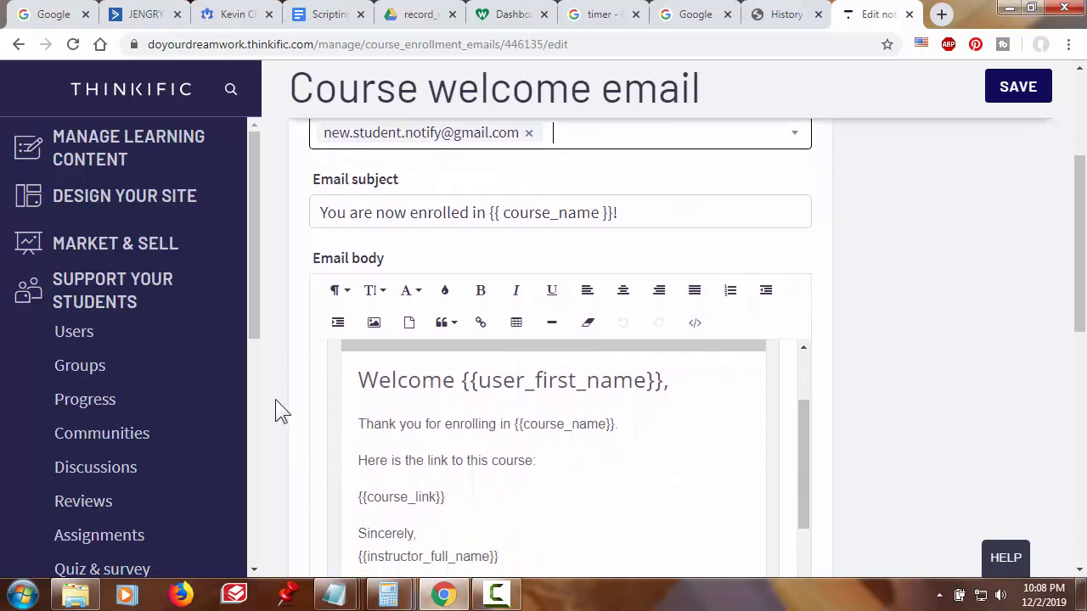
{"action": "scroll", "coordinate": [275, 401], "scroll_direction": "down", "scroll_amount": 1}
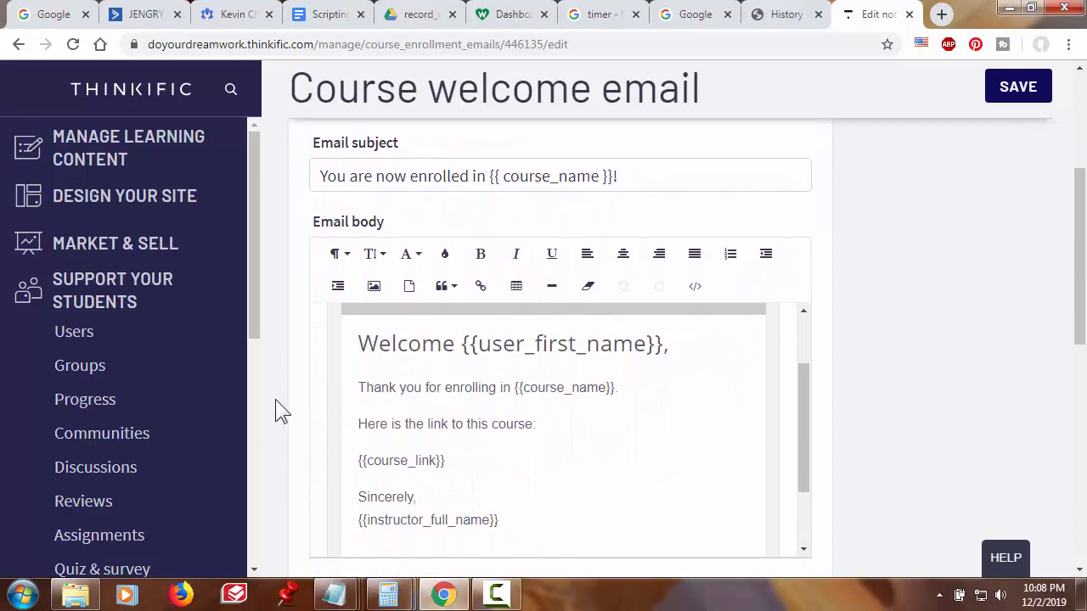
{"action": "scroll", "coordinate": [276, 399], "scroll_direction": "down", "scroll_amount": 2}
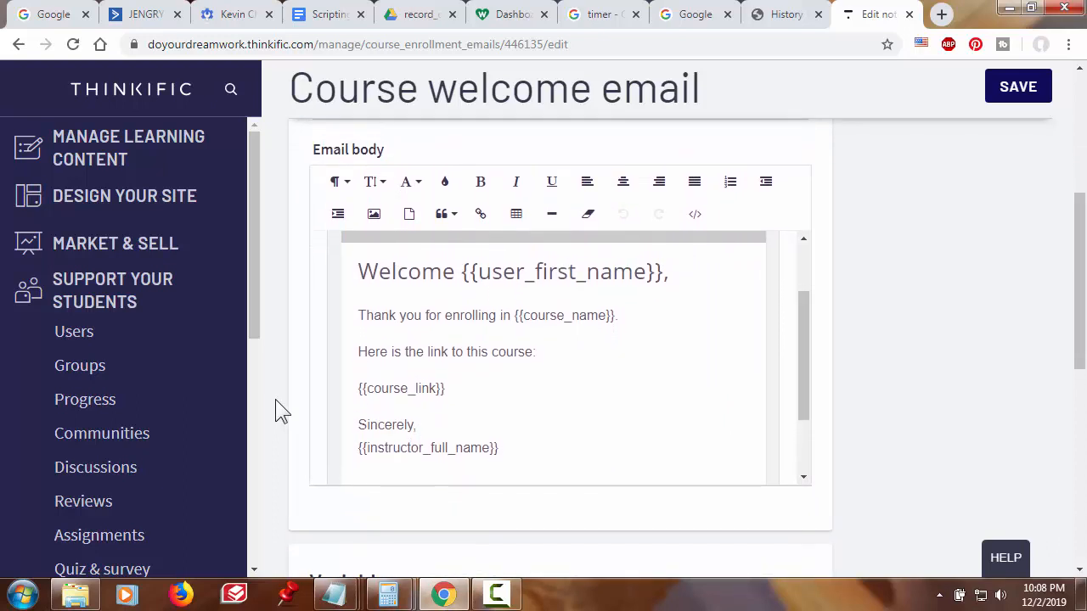
{"action": "scroll", "coordinate": [275, 407], "scroll_direction": "up", "scroll_amount": 1}
- Paste 'you signed up for this course with this email address:' below {{course_link}}, plus a blank line
{"action": "left_click", "coordinate": [681, 363]}
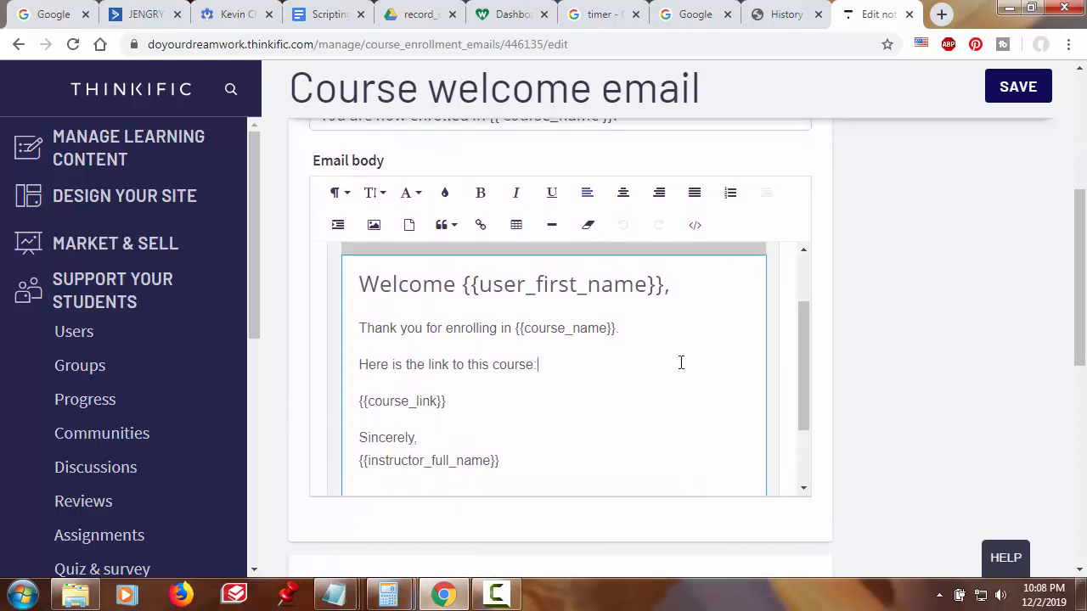
{"action": "scroll", "coordinate": [681, 362], "scroll_direction": "down", "scroll_amount": 1}
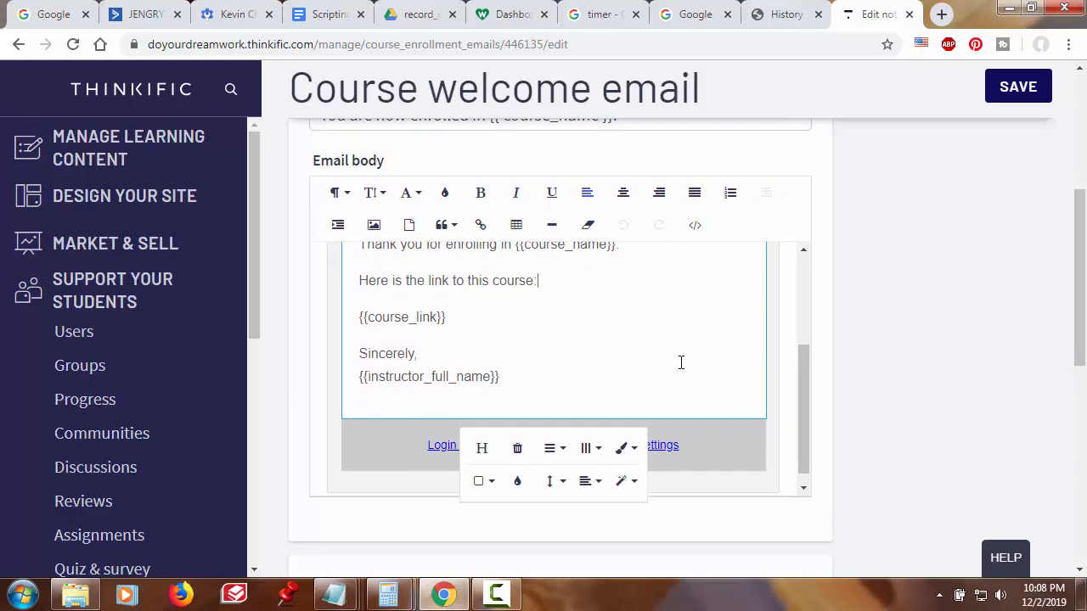
{"action": "left_click", "coordinate": [464, 317]}
{"action": "key", "text": "Return"}
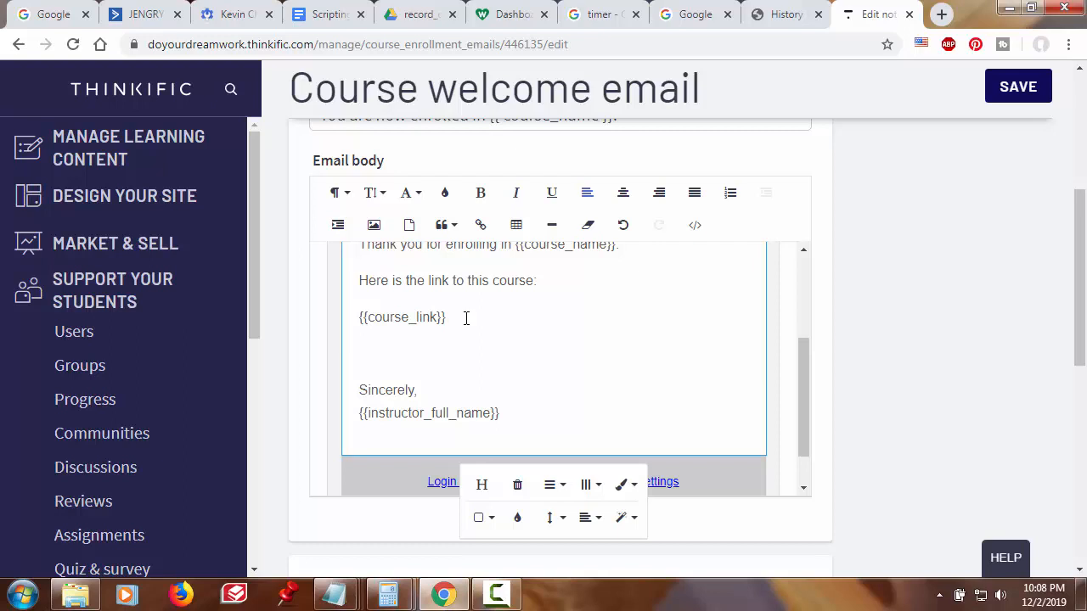
{"action": "type", "text": "For your future reference, you signed up for this course with this email address:"}
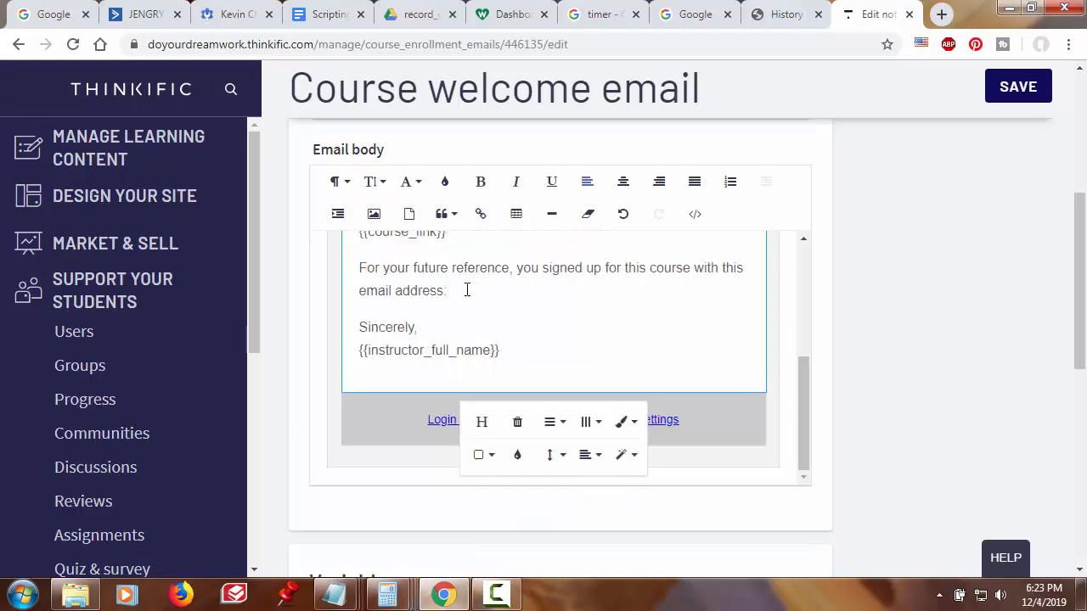
{"action": "key", "text": "Return"}
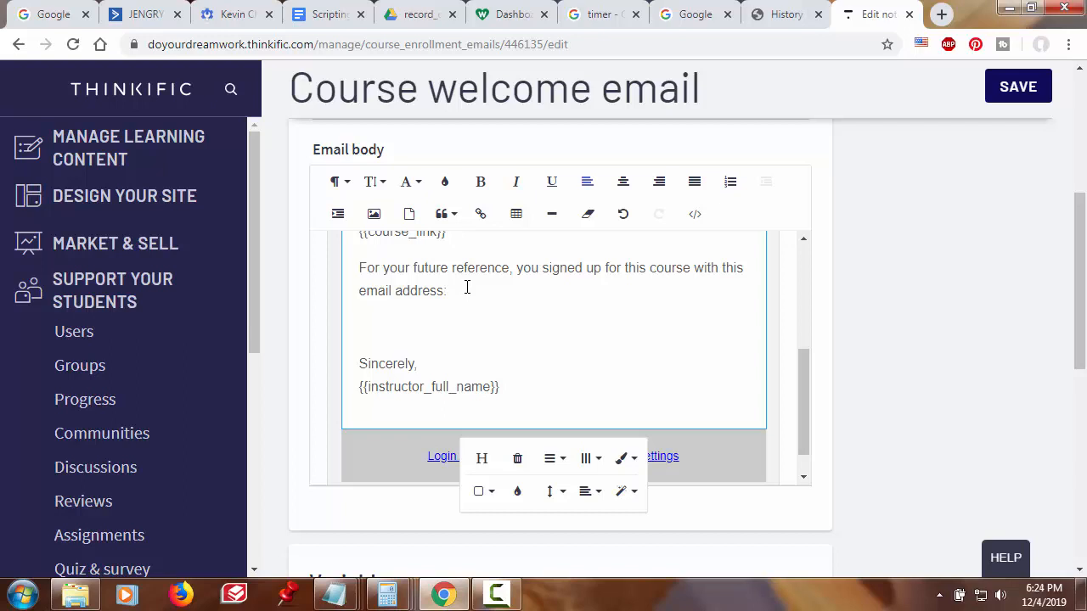
- Copy {{user_email}} from the Variables list and paste it on the blank body line
{"action": "scroll", "coordinate": [886, 422], "scroll_direction": "down", "scroll_amount": 3}
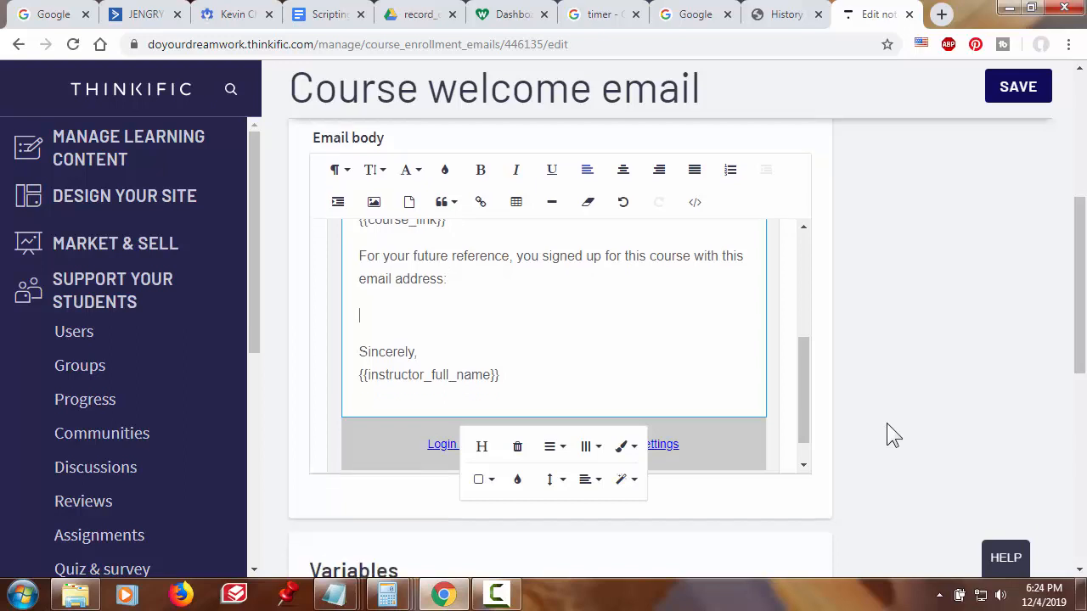
{"action": "scroll", "coordinate": [891, 435], "scroll_direction": "down", "scroll_amount": 3}
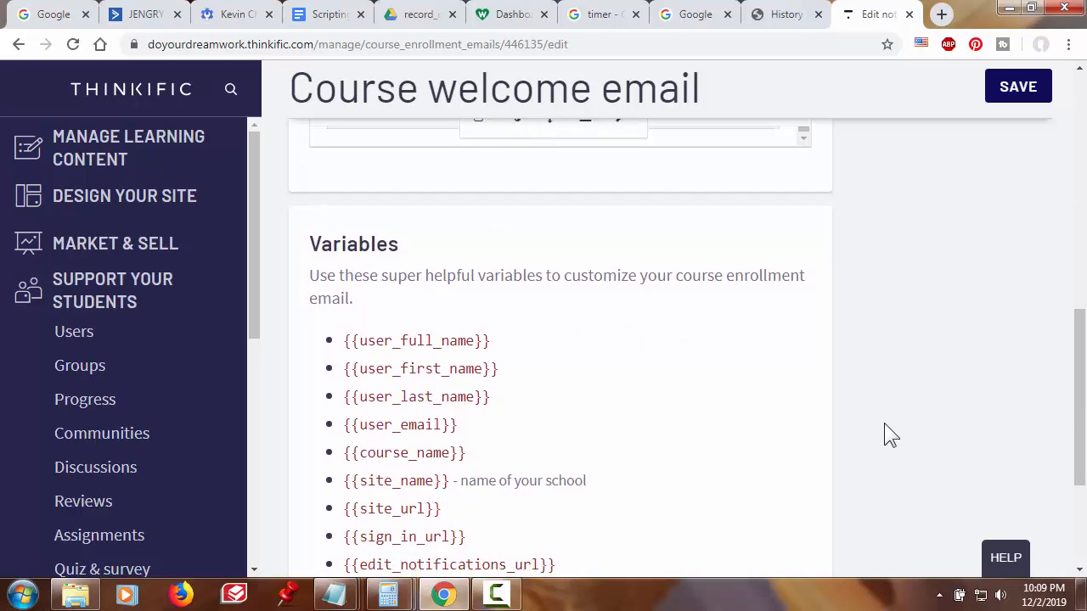
{"action": "scroll", "coordinate": [884, 425], "scroll_direction": "down", "scroll_amount": 1}
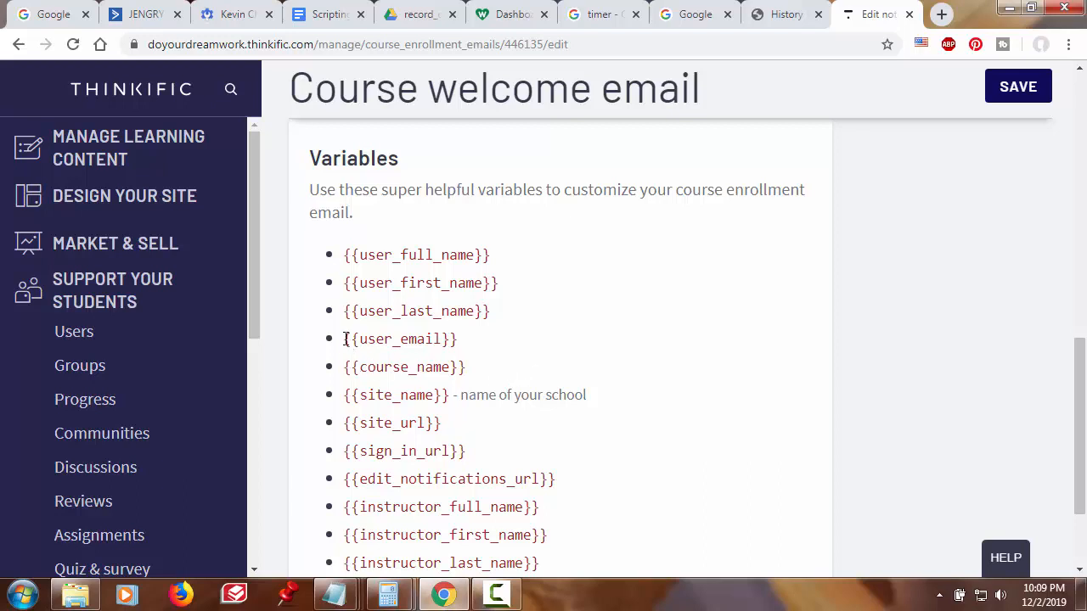
{"action": "left_click_drag", "start_coordinate": [345, 339], "coordinate": [466, 361]}
{"action": "key", "text": "ctrl+c"}
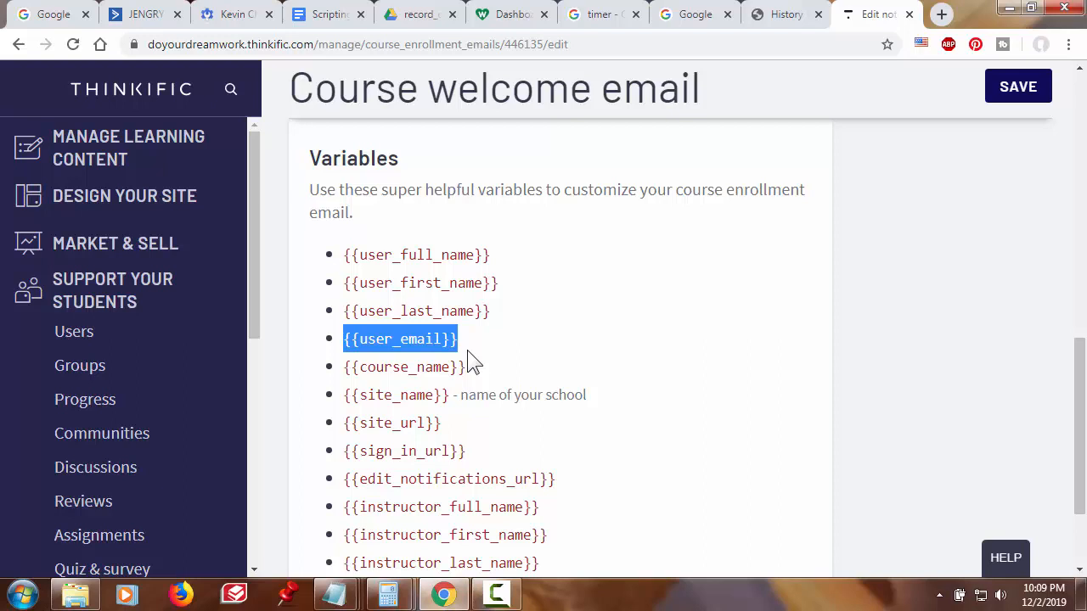
{"action": "left_click", "coordinate": [535, 350]}
{"action": "scroll", "coordinate": [535, 349], "scroll_direction": "up", "scroll_amount": 4}
{"action": "left_click", "coordinate": [537, 347]}
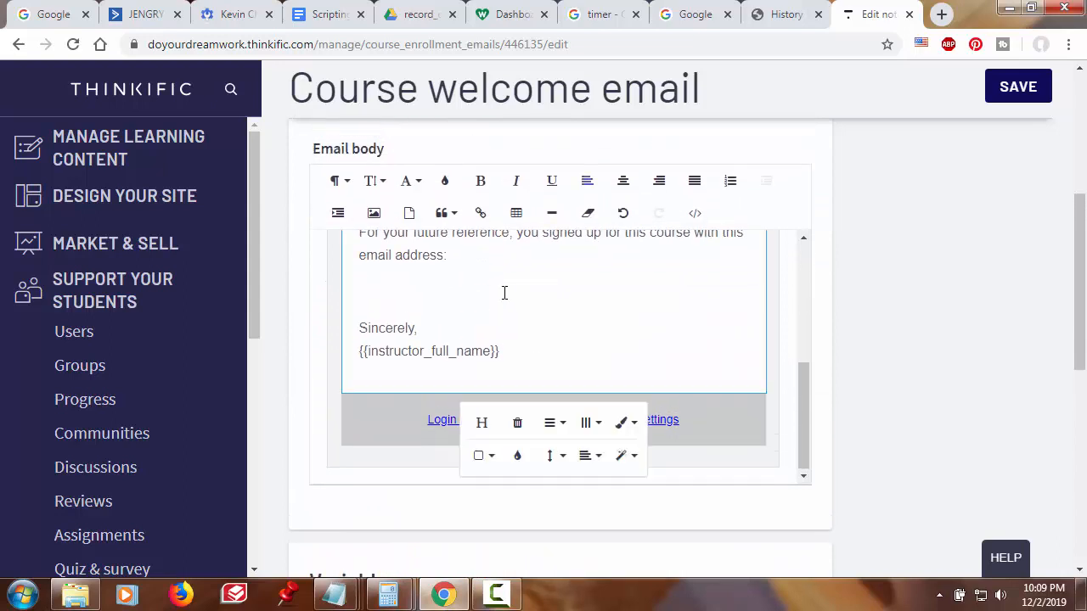
{"action": "key", "text": "ctrl+v"}
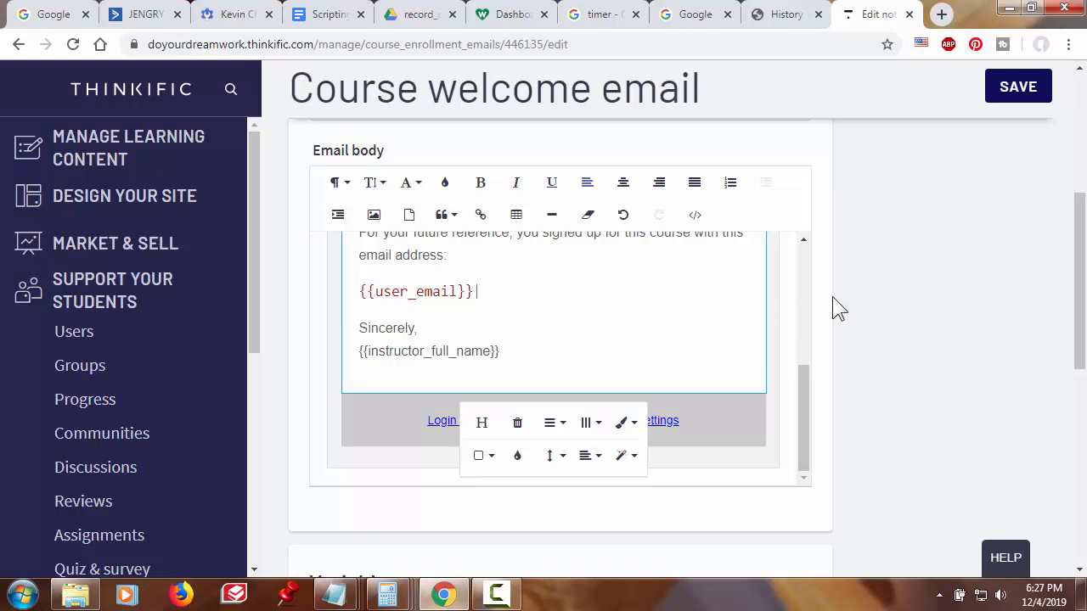
- Save the edited welcome email for Thinkific Course 1
{"action": "left_click", "coordinate": [1018, 88]}
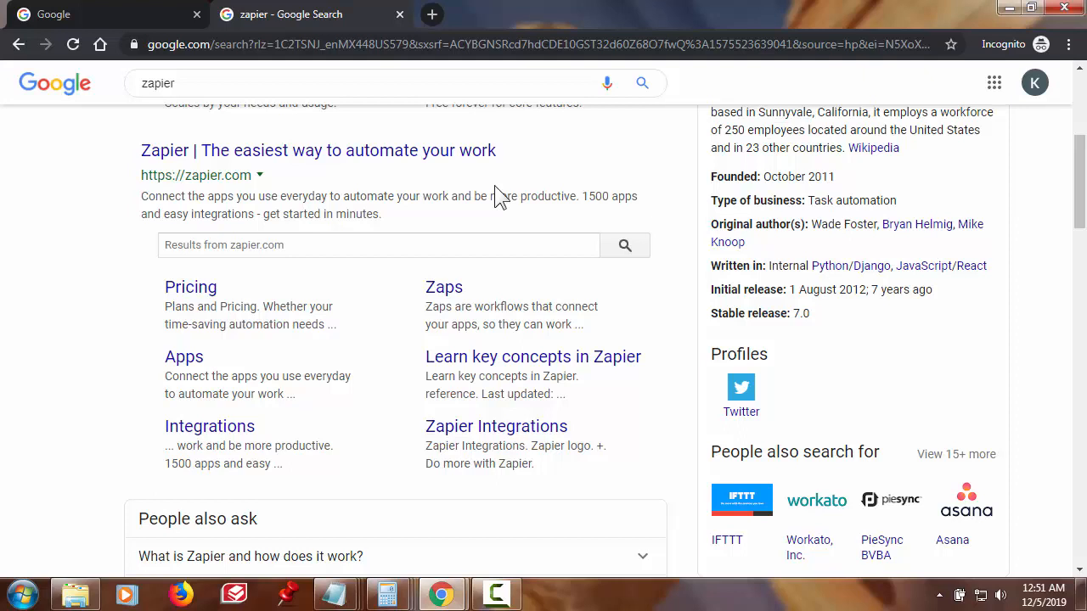
- Open the 'Zapier | The easiest way to automate your work' search result
{"action": "left_click", "coordinate": [475, 151]}
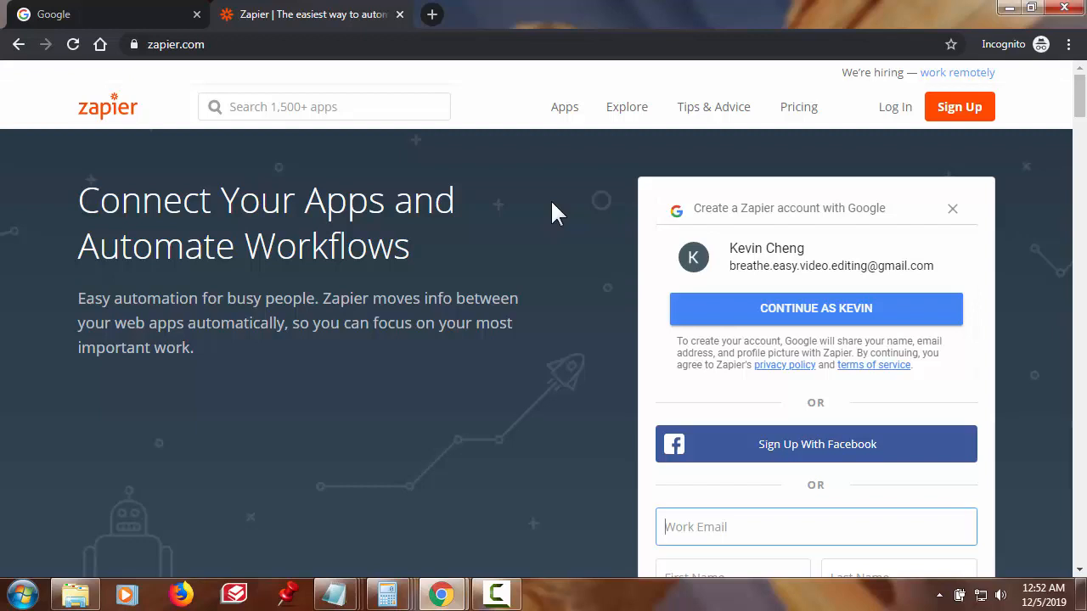
- Fill in the work e-mail, first name and last name on the Zapier sign-up form and submit
{"action": "scroll", "coordinate": [584, 384], "scroll_direction": "down", "scroll_amount": 1}
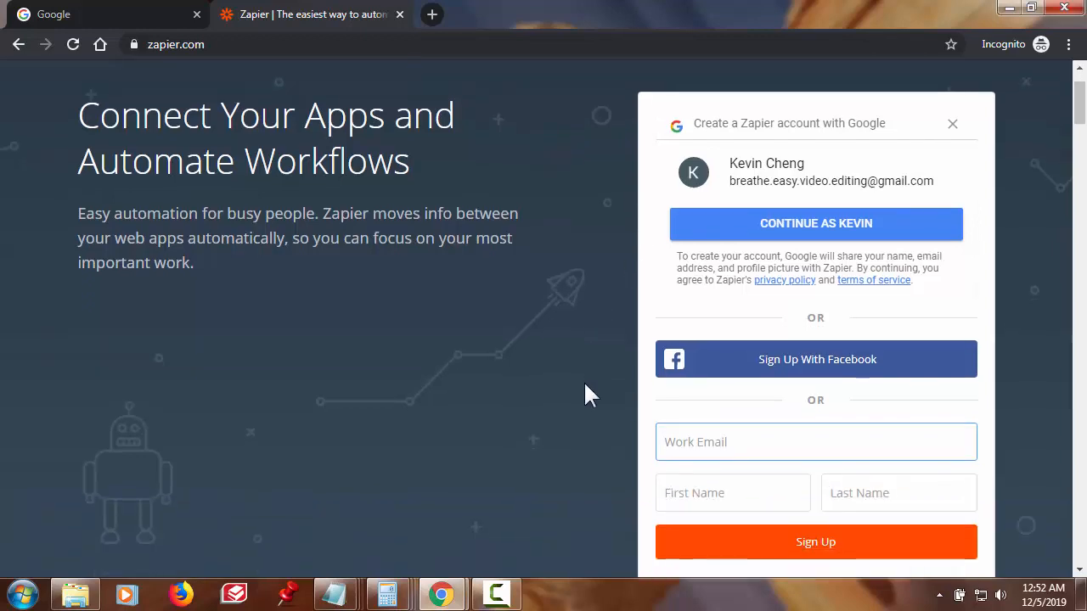
{"action": "scroll", "coordinate": [586, 386], "scroll_direction": "down", "scroll_amount": 1}
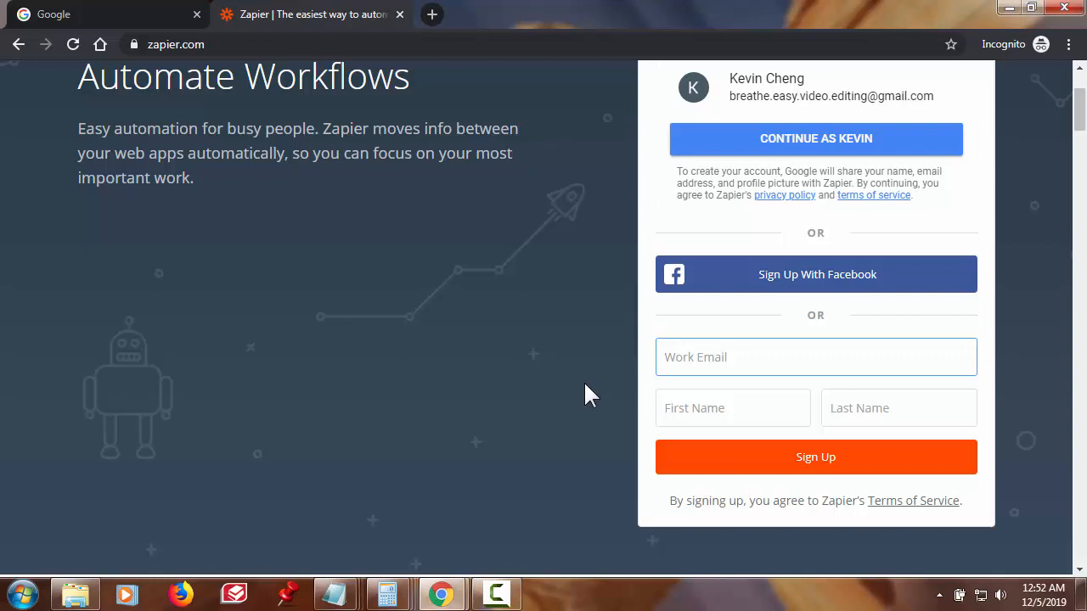
{"action": "left_click", "coordinate": [712, 358]}
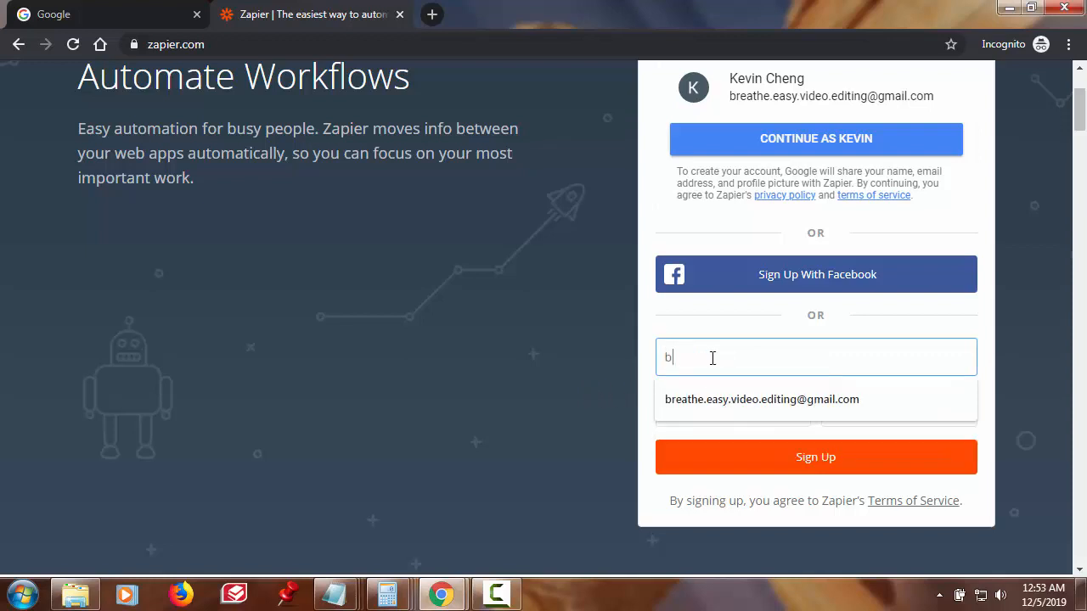
{"action": "left_click", "coordinate": [739, 406]}
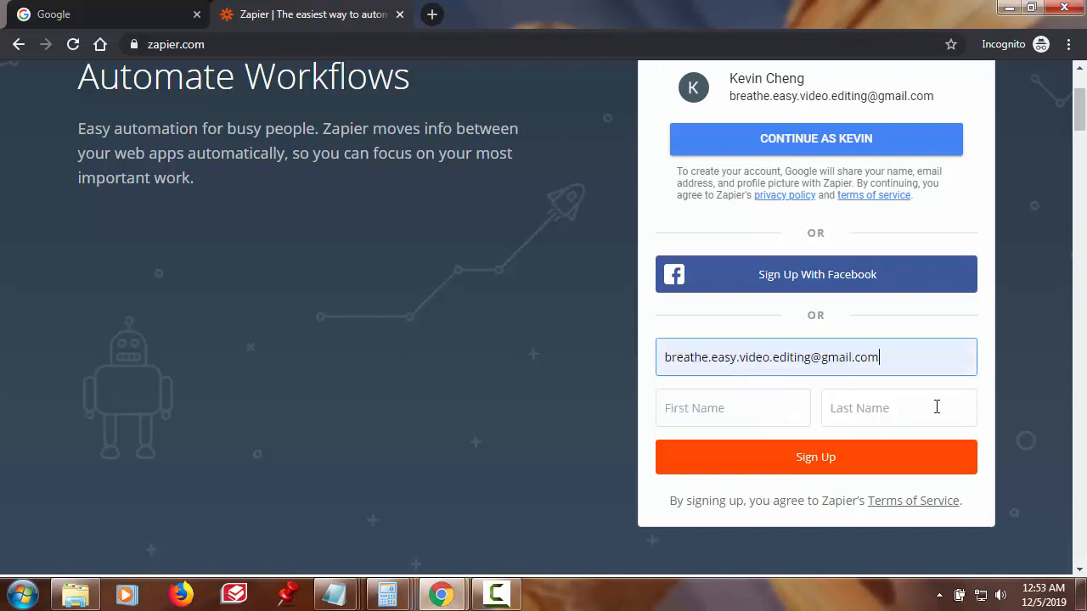
{"action": "left_click", "coordinate": [740, 407]}
{"action": "type", "text": "Kevin"}
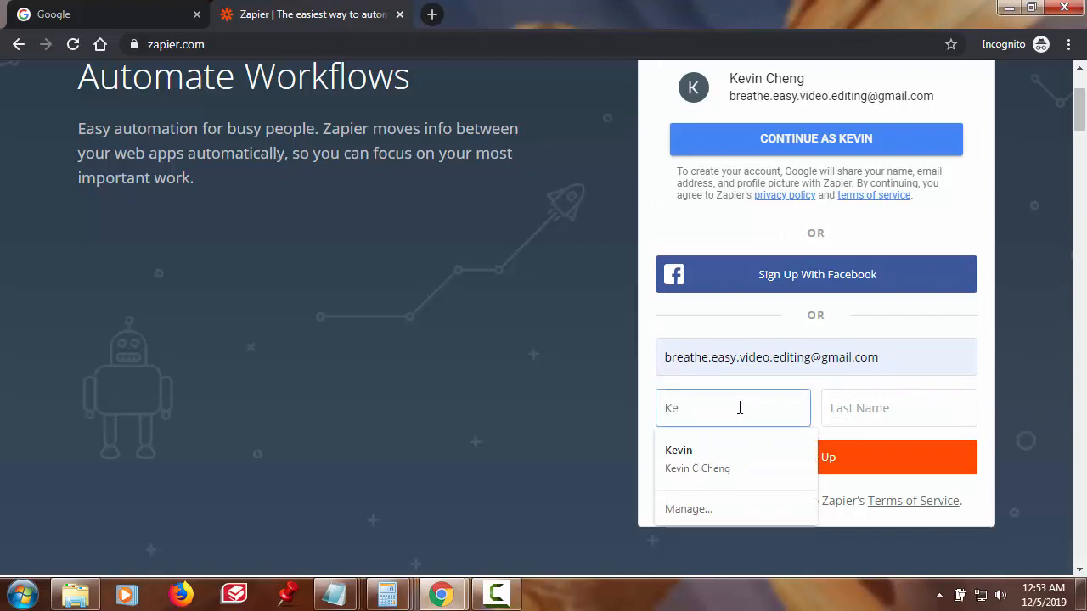
{"action": "left_click", "coordinate": [888, 412]}
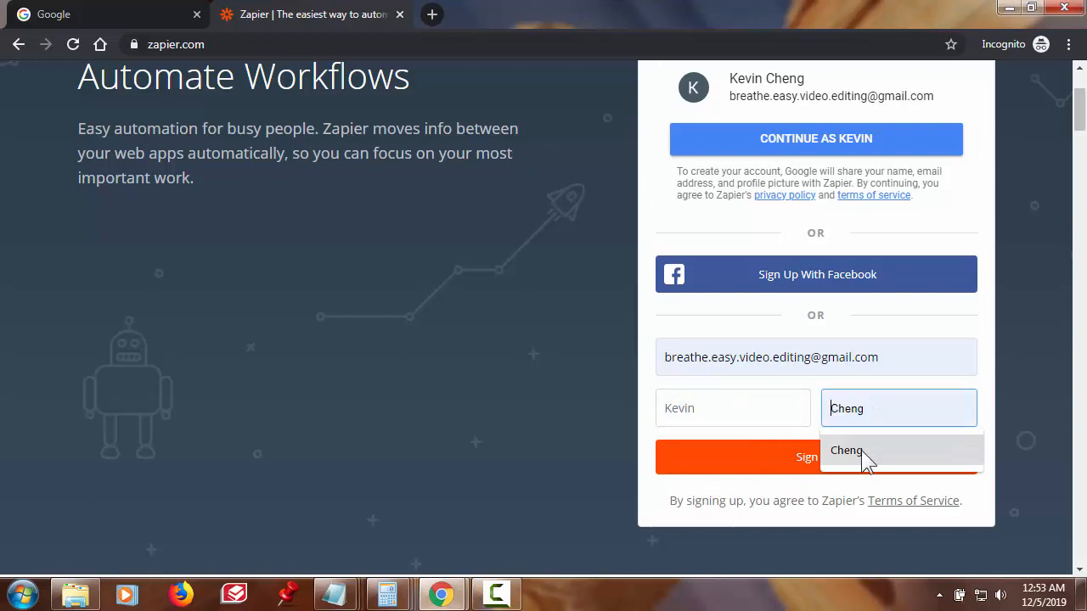
{"action": "left_click", "coordinate": [861, 450]}
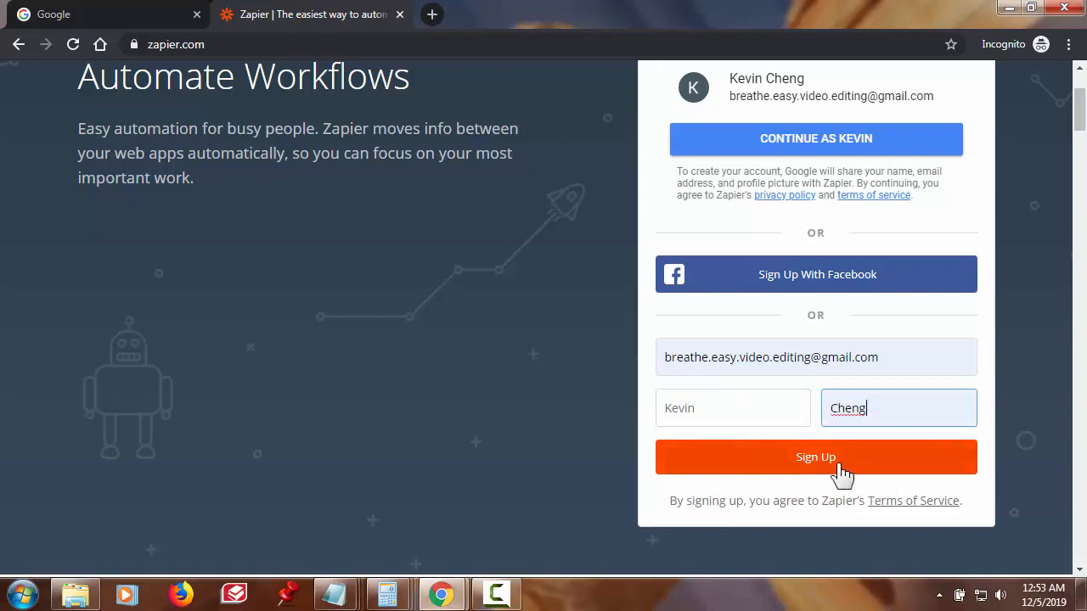
{"action": "left_click", "coordinate": [842, 471]}
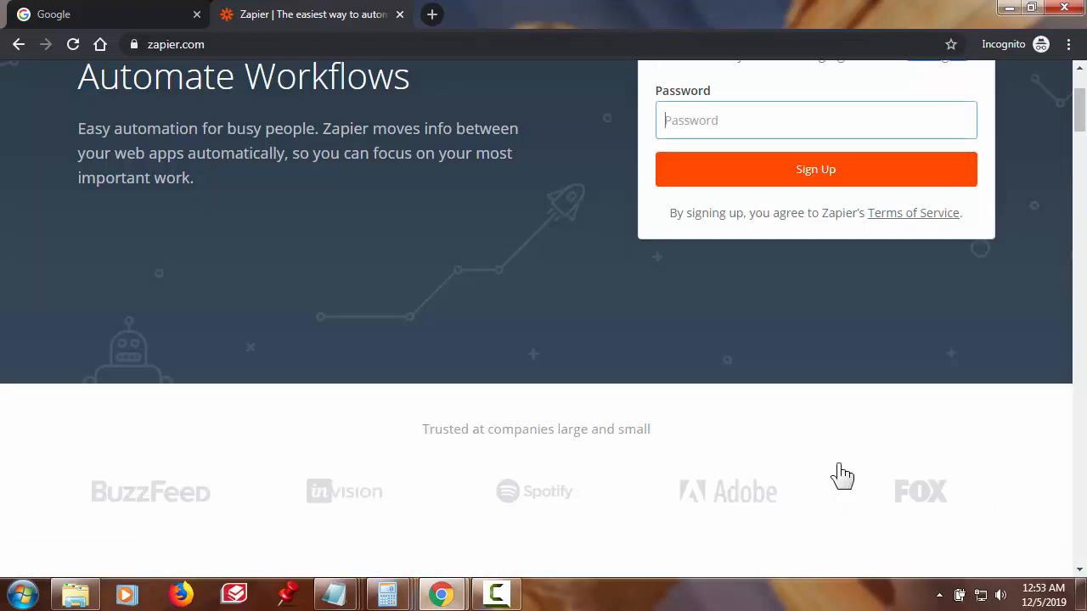
- Enter the account password and complete the Zapier account creation
{"action": "scroll", "coordinate": [836, 463], "scroll_direction": "up", "scroll_amount": 2}
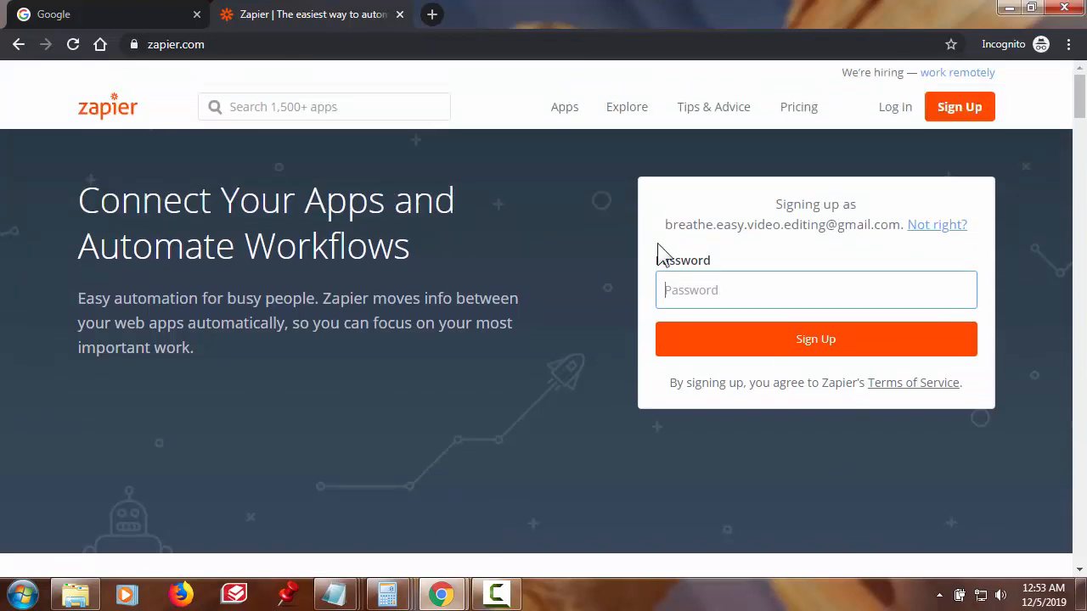
{"action": "type", "text": "•••••••••••••"}
{"action": "left_click", "coordinate": [798, 350]}
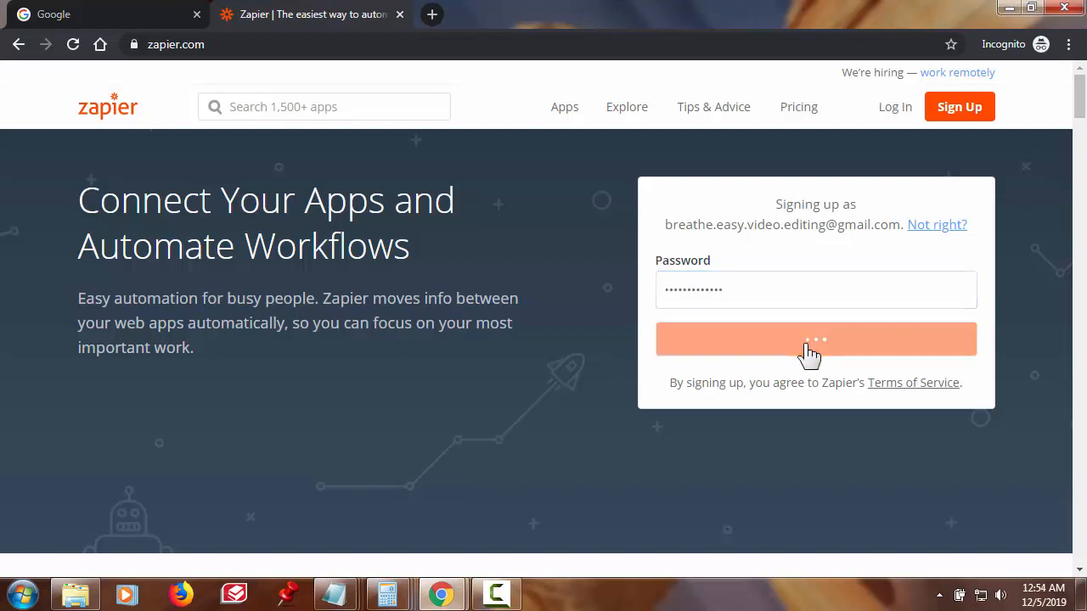
{"action": "left_click", "coordinate": [807, 356]}
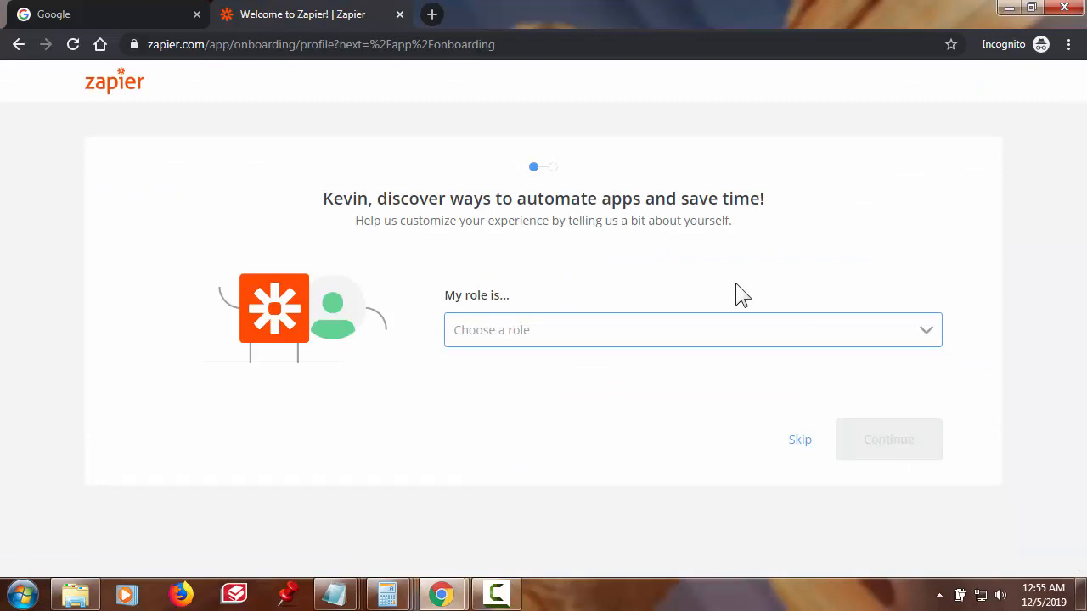
- Skip the onboarding questions, review the Zapier plans, then return to the Email Parser page
{"action": "left_click", "coordinate": [800, 448]}
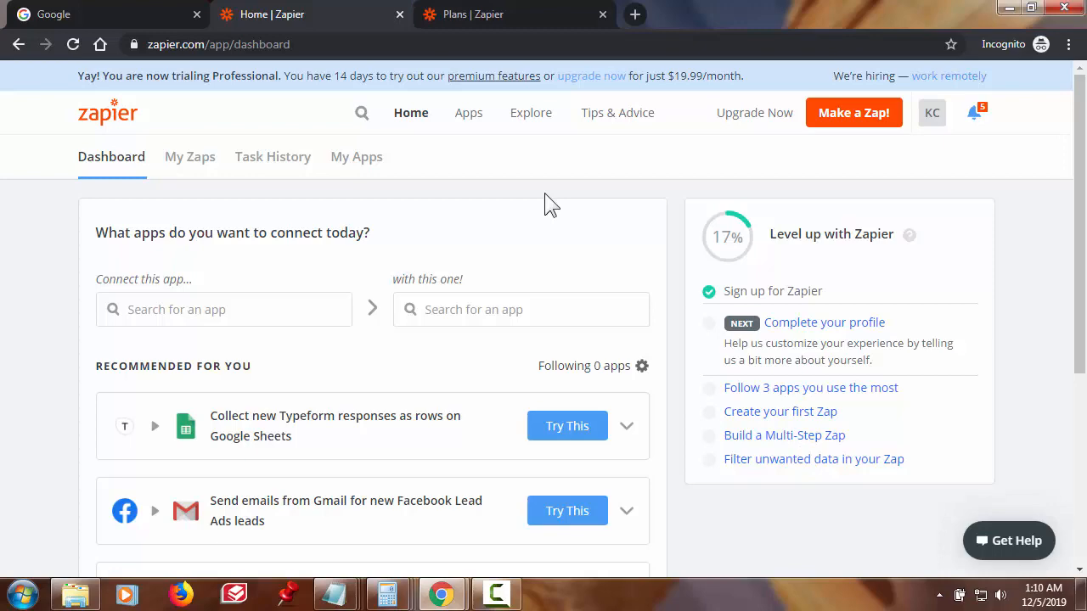
{"action": "left_click", "coordinate": [513, 17]}
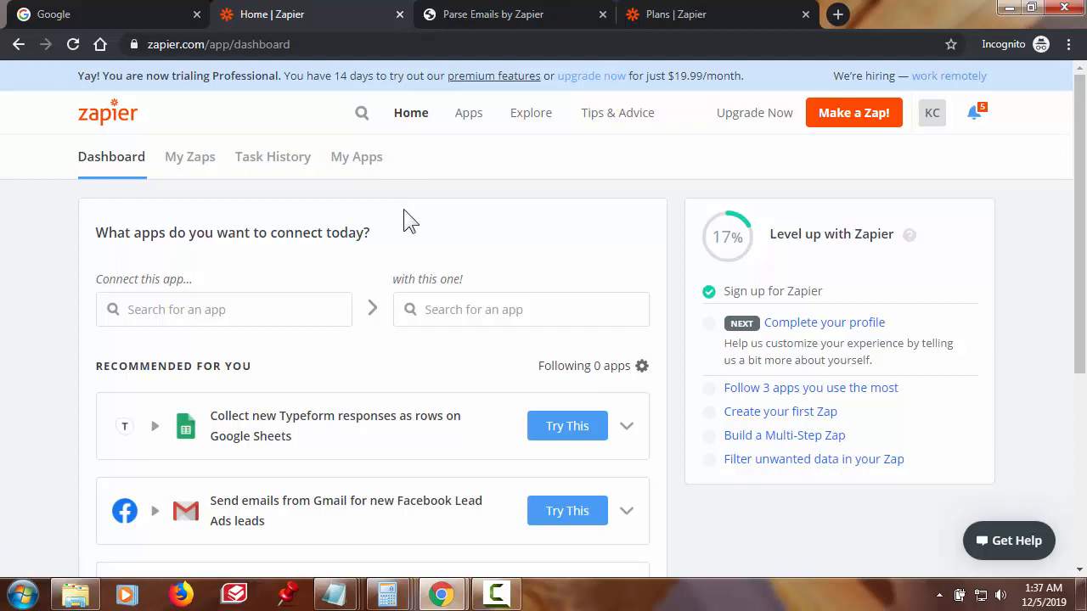
{"action": "key", "text": "ctrl+Tab"}
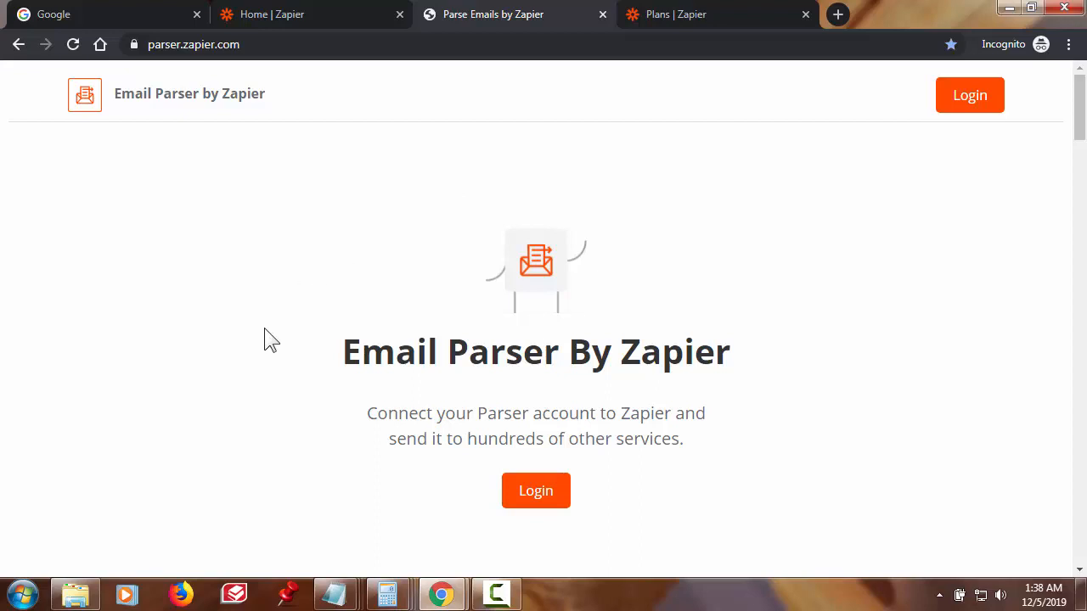
- Log in to Email Parser by Zapier using the new Zapier account
{"action": "scroll", "coordinate": [264, 329], "scroll_direction": "down", "scroll_amount": 1}
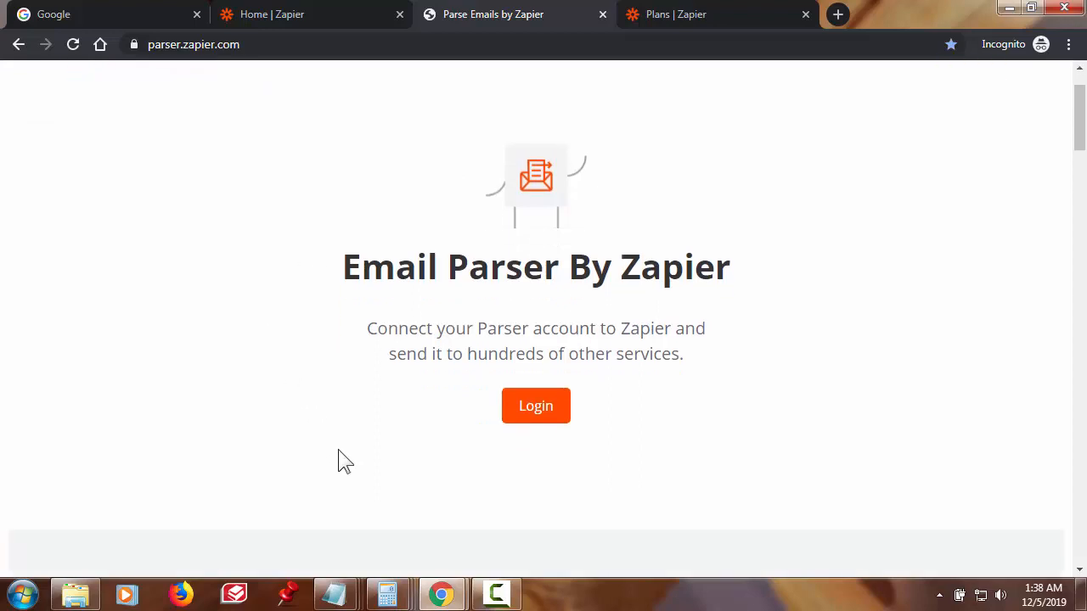
{"action": "left_click", "coordinate": [538, 410]}
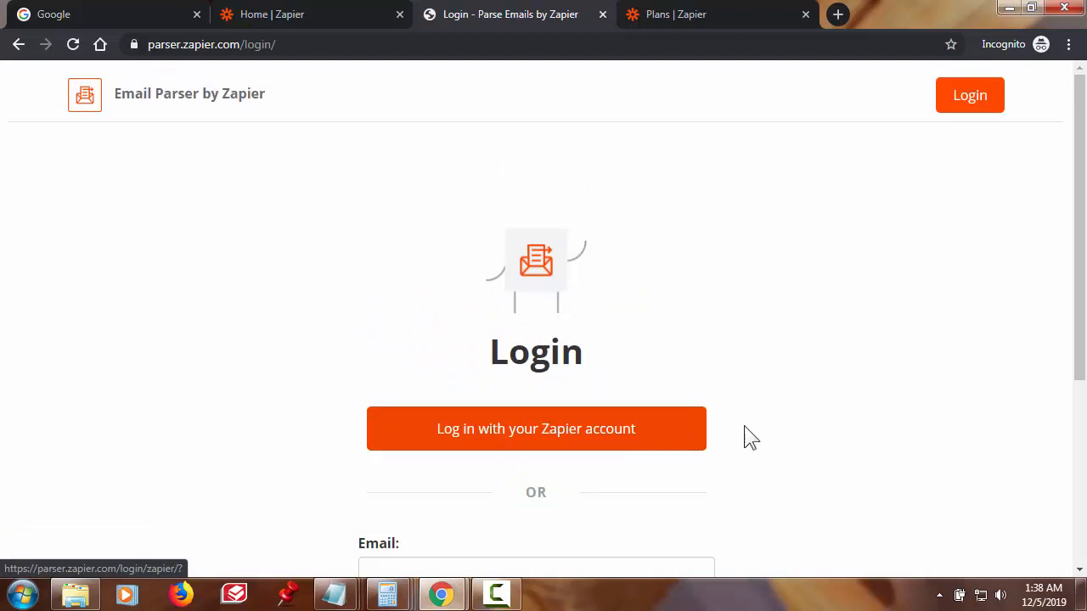
{"action": "scroll", "coordinate": [818, 424], "scroll_direction": "down", "scroll_amount": 1}
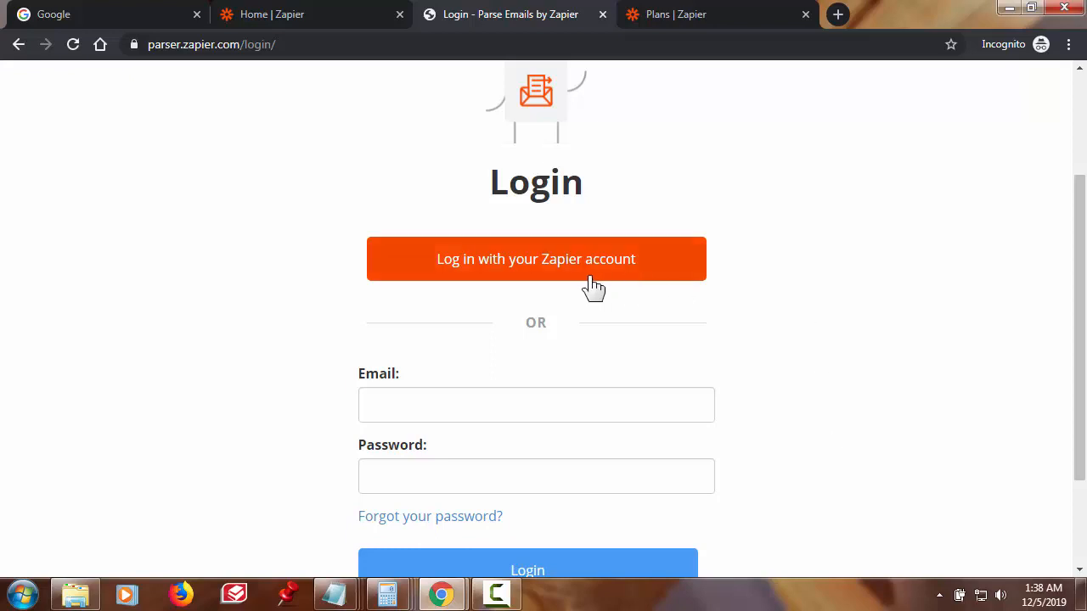
{"action": "left_click", "coordinate": [562, 270]}
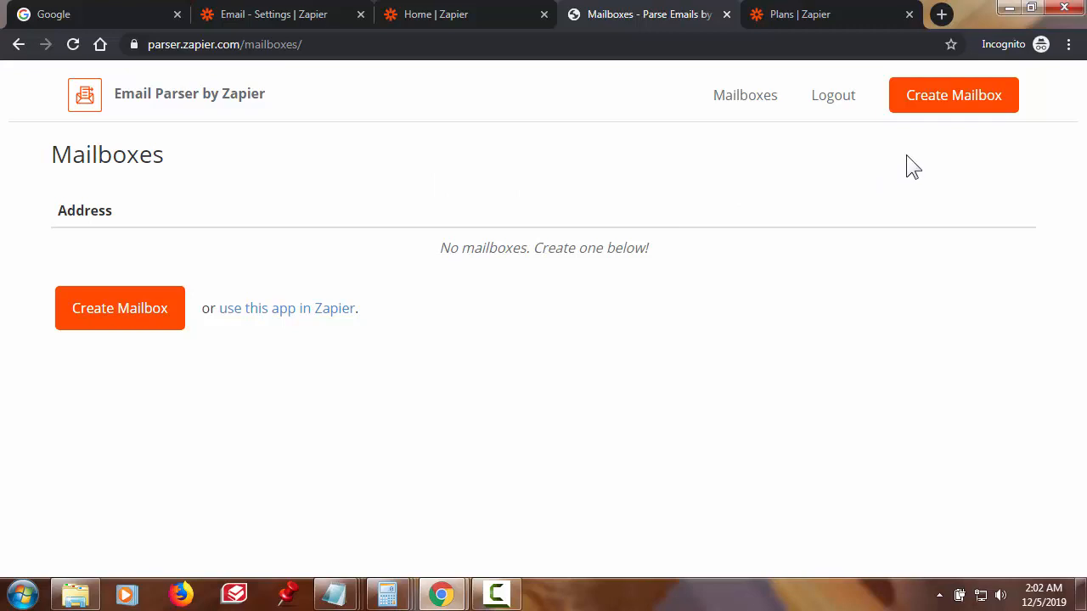
- Create a new Email Parser mailbox and copy its generated robot.zapier.com address
{"action": "left_click", "coordinate": [953, 100]}
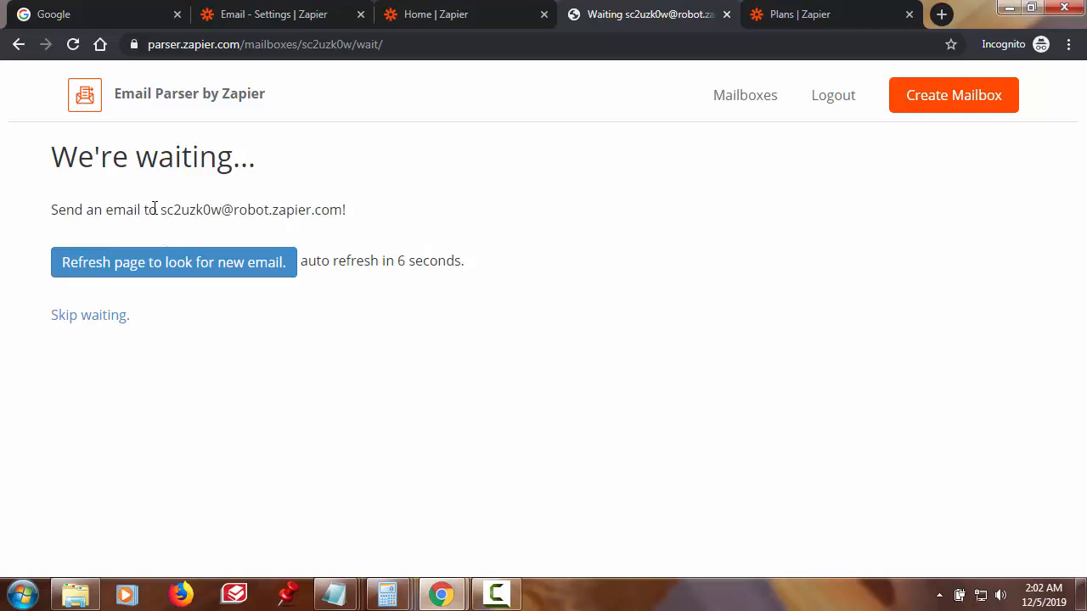
{"action": "left_click_drag", "start_coordinate": [161, 210], "coordinate": [344, 211]}
{"action": "key", "text": "ctrl+c"}
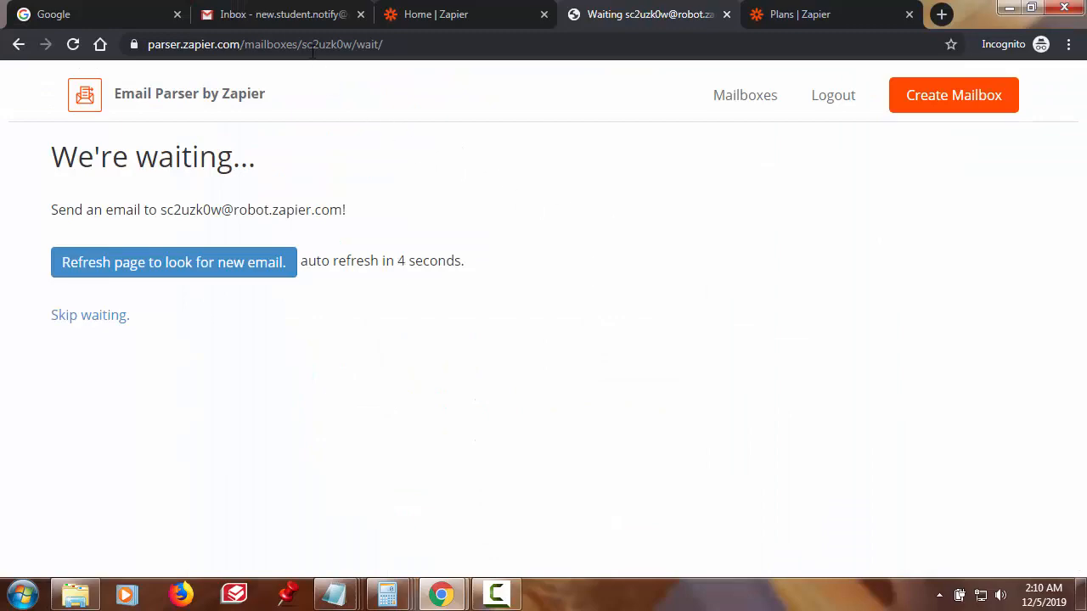
{"action": "left_click", "coordinate": [289, 12]}
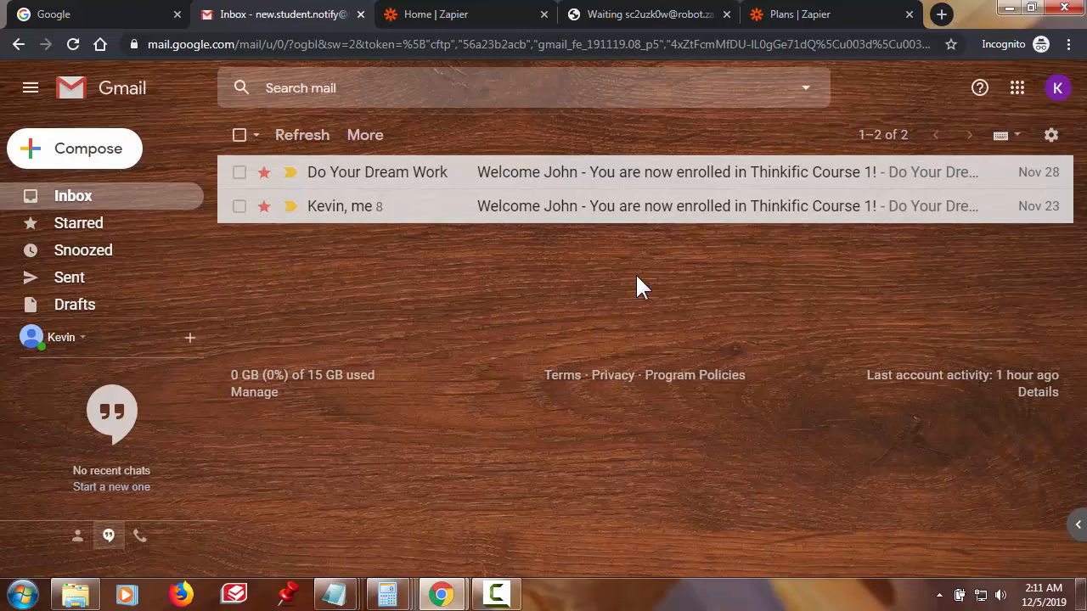
- Compose a new Gmail message addressed to the copied parser mailbox address
{"action": "left_click", "coordinate": [43, 157]}
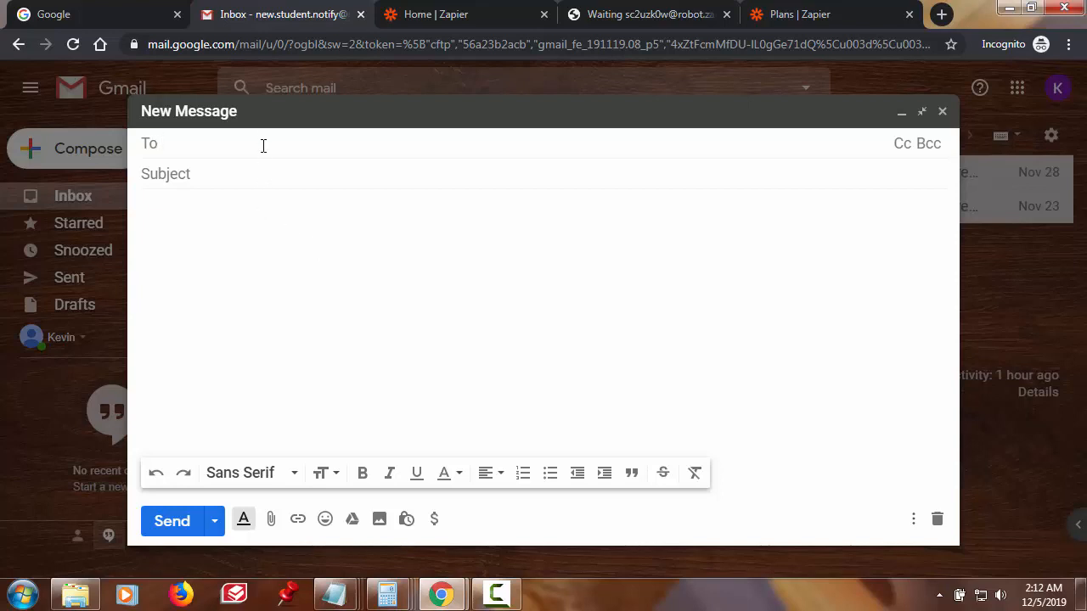
{"action": "key", "text": "ctrl+v"}
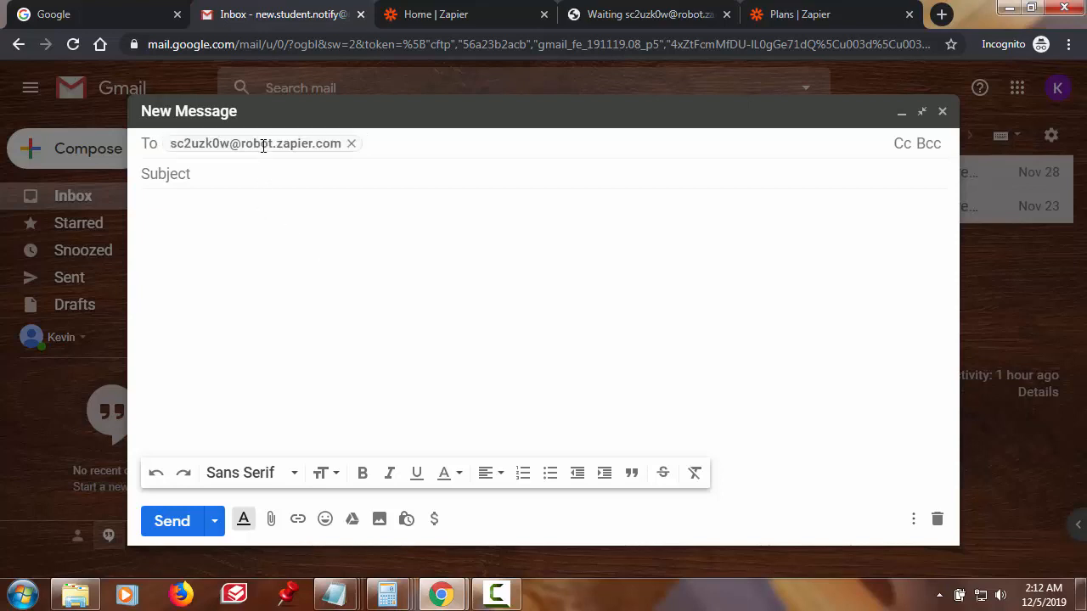
{"action": "left_click", "coordinate": [412, 259]}
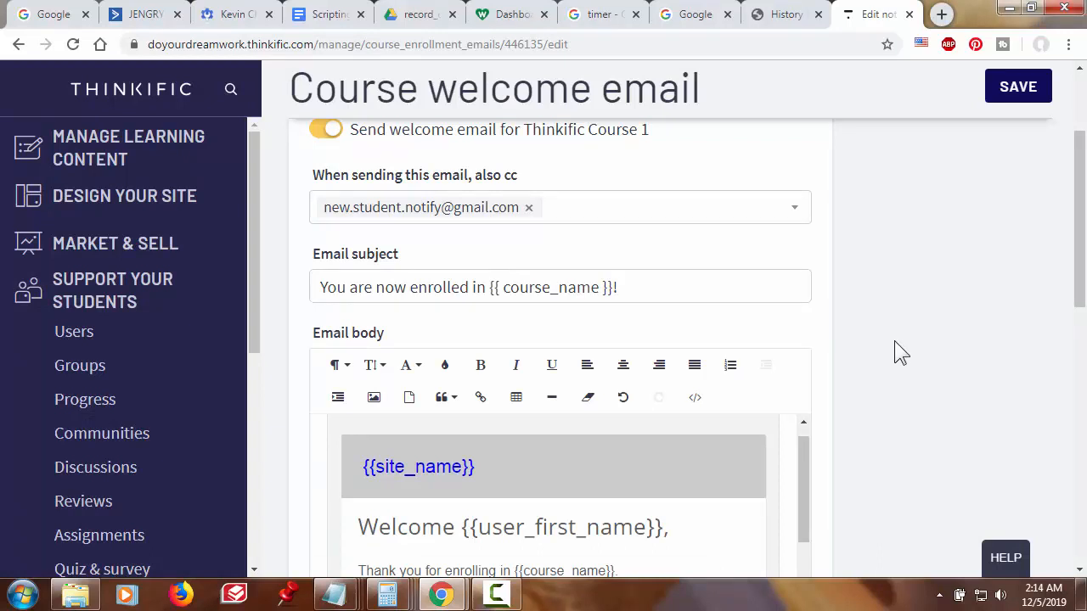
- Select and copy the Course welcome email body, from 'Welcome {{user_first_name}},' through {{user_email}}
{"action": "scroll", "coordinate": [893, 340], "scroll_direction": "up", "scroll_amount": 2}
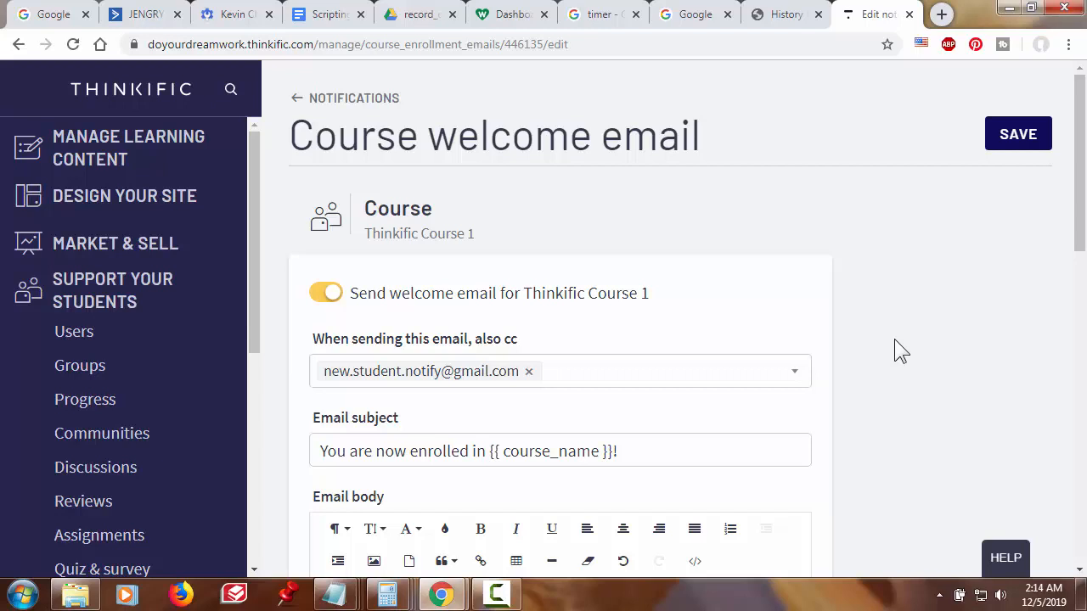
{"action": "scroll", "coordinate": [893, 339], "scroll_direction": "down", "scroll_amount": 1}
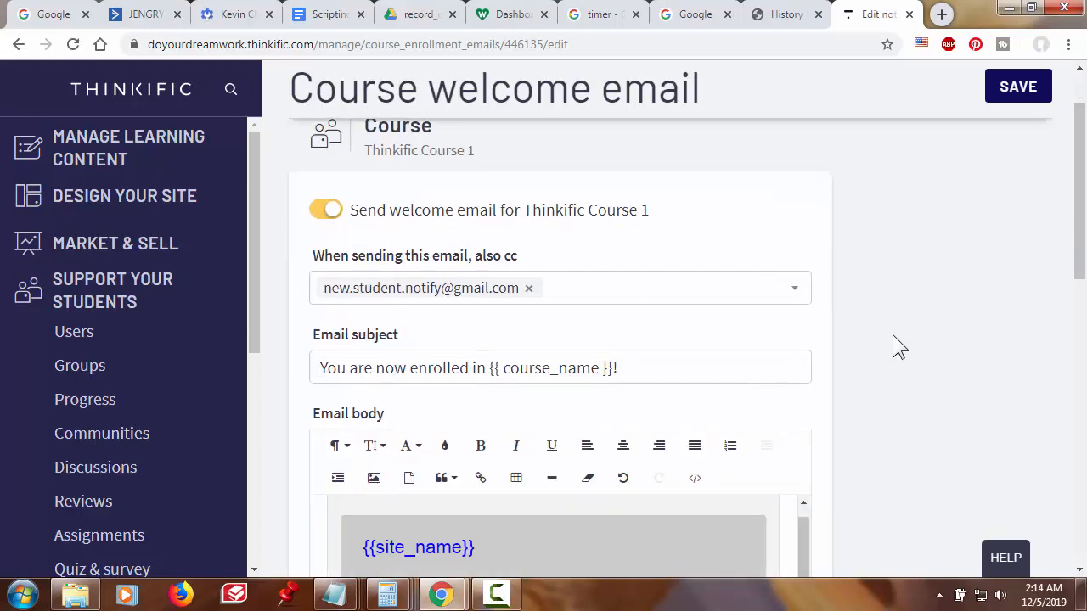
{"action": "scroll", "coordinate": [892, 336], "scroll_direction": "down", "scroll_amount": 2}
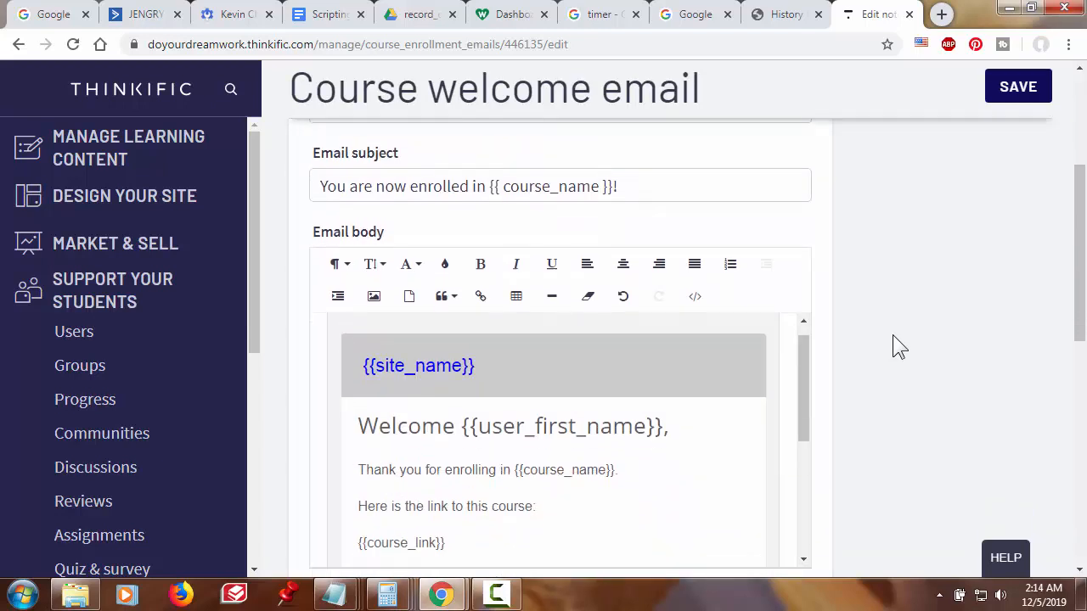
{"action": "scroll", "coordinate": [892, 335], "scroll_direction": "down", "scroll_amount": 3}
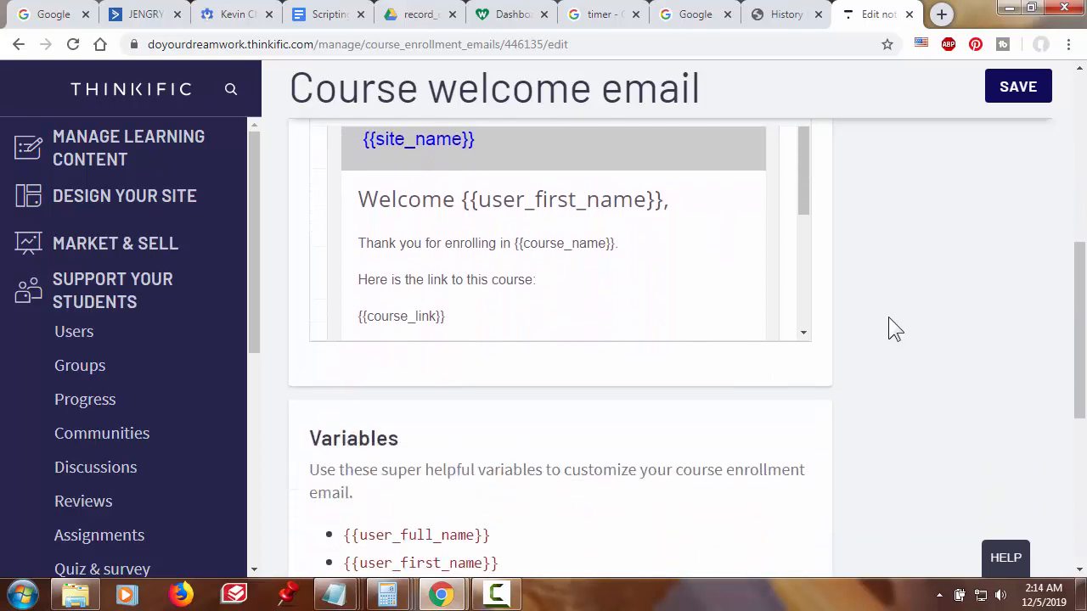
{"action": "scroll", "coordinate": [888, 316], "scroll_direction": "down", "scroll_amount": 1}
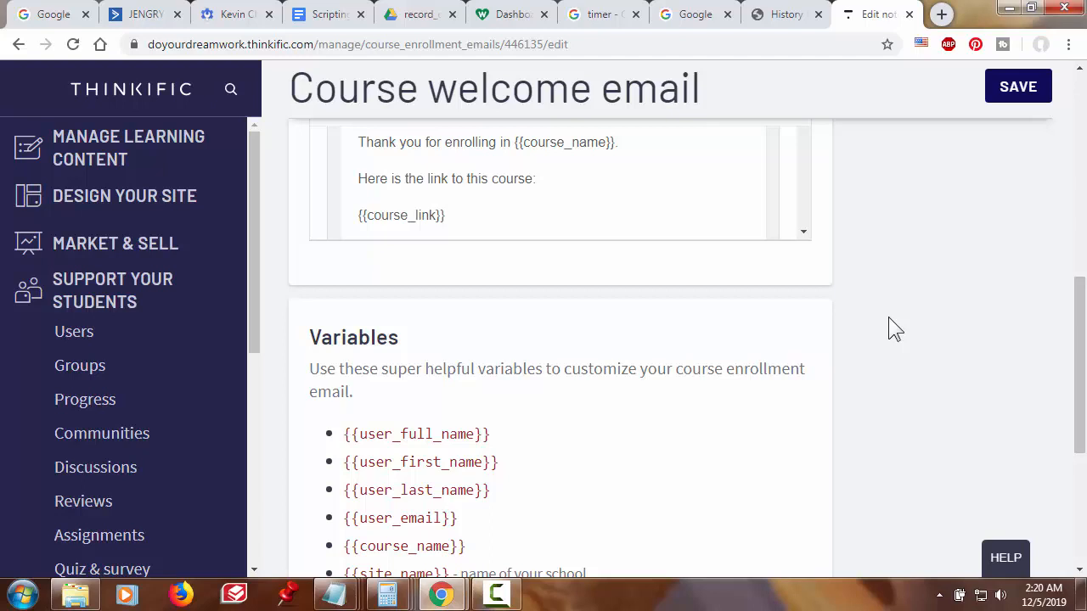
{"action": "scroll", "coordinate": [887, 301], "scroll_direction": "up", "scroll_amount": 2}
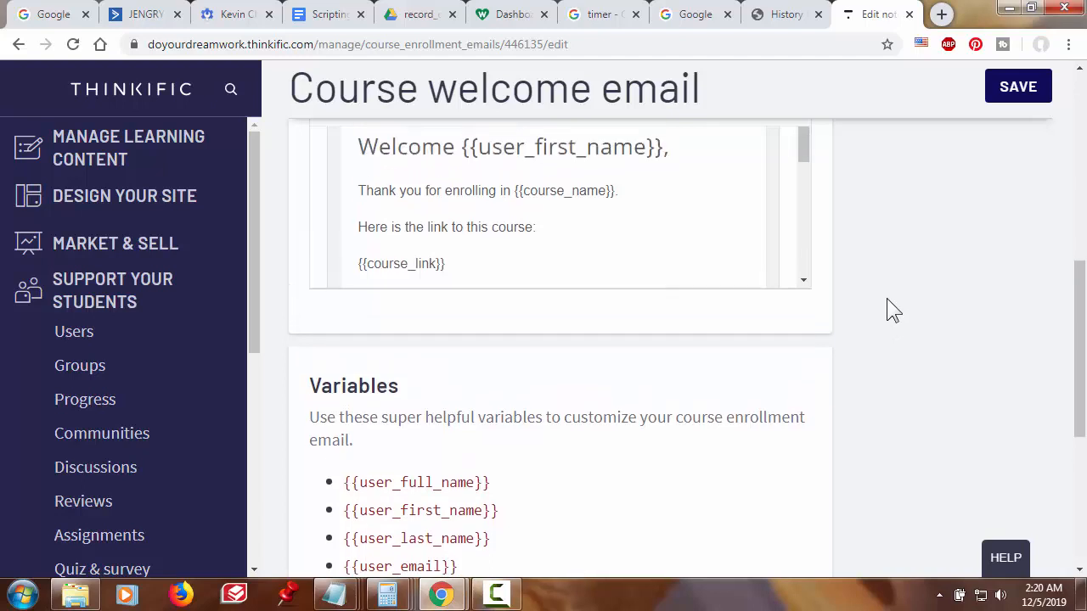
{"action": "scroll", "coordinate": [887, 298], "scroll_direction": "up", "scroll_amount": 1}
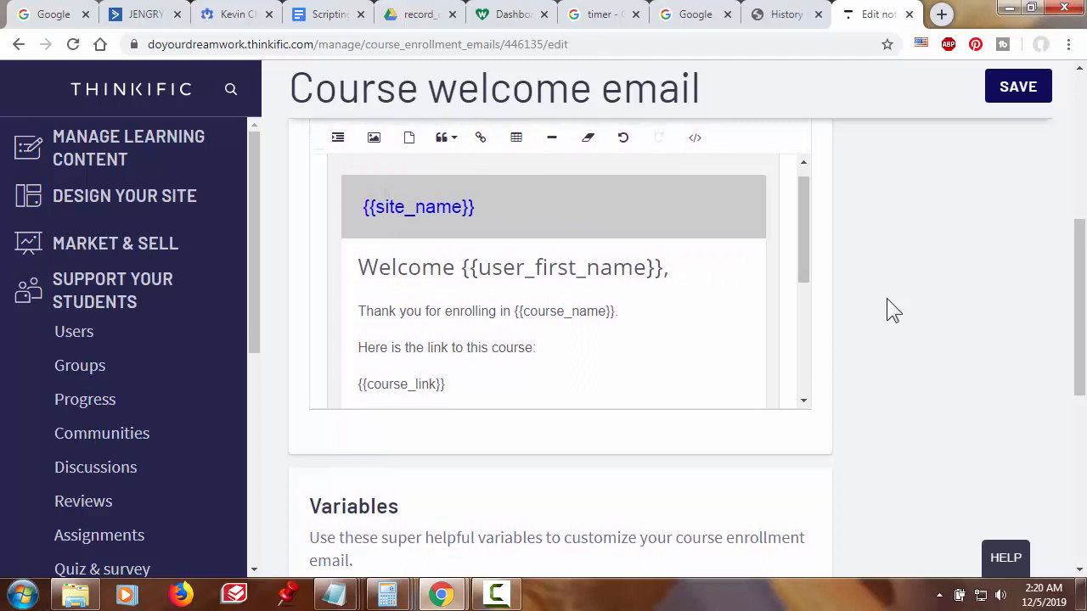
{"action": "left_click", "coordinate": [398, 270]}
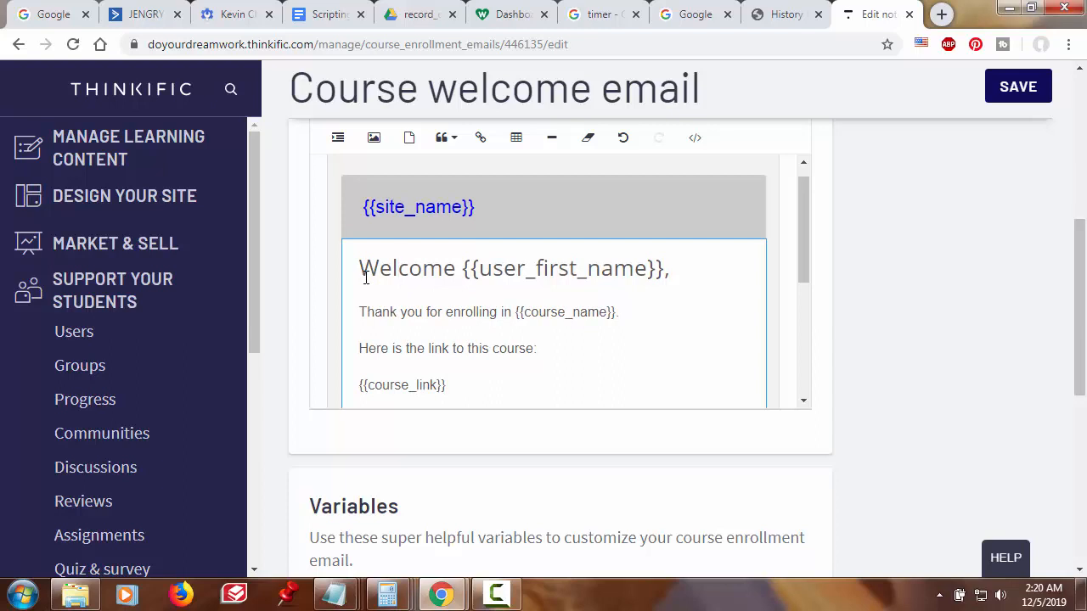
{"action": "left_click_drag", "start_coordinate": [359, 270], "coordinate": [468, 270]}
{"action": "left_click", "coordinate": [472, 270]}
{"action": "left_click_drag", "start_coordinate": [359, 270], "coordinate": [669, 270]}
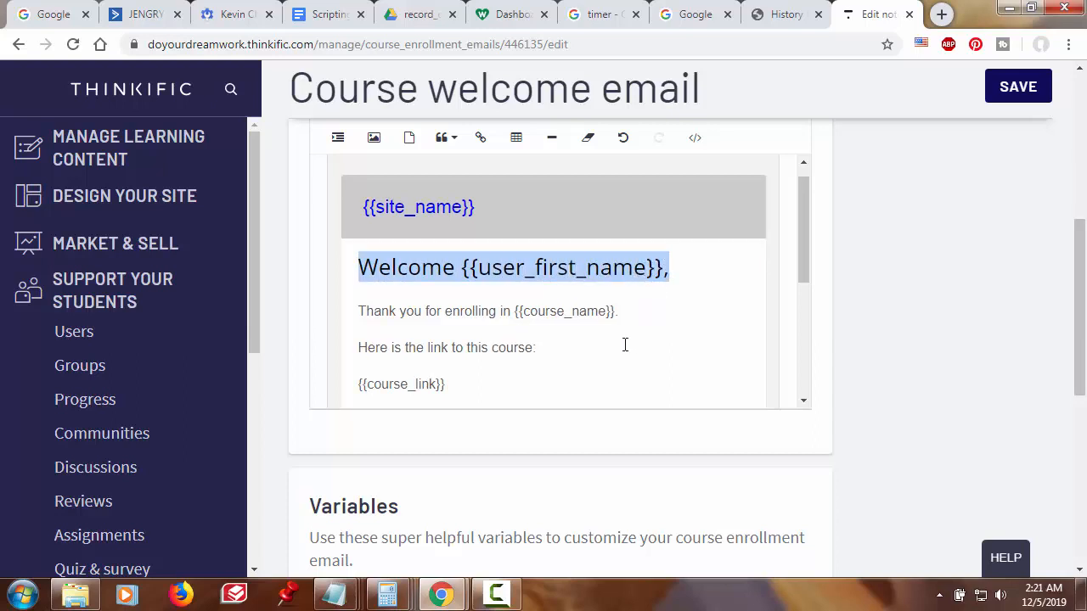
{"action": "scroll", "coordinate": [624, 346], "scroll_direction": "down", "scroll_amount": 4}
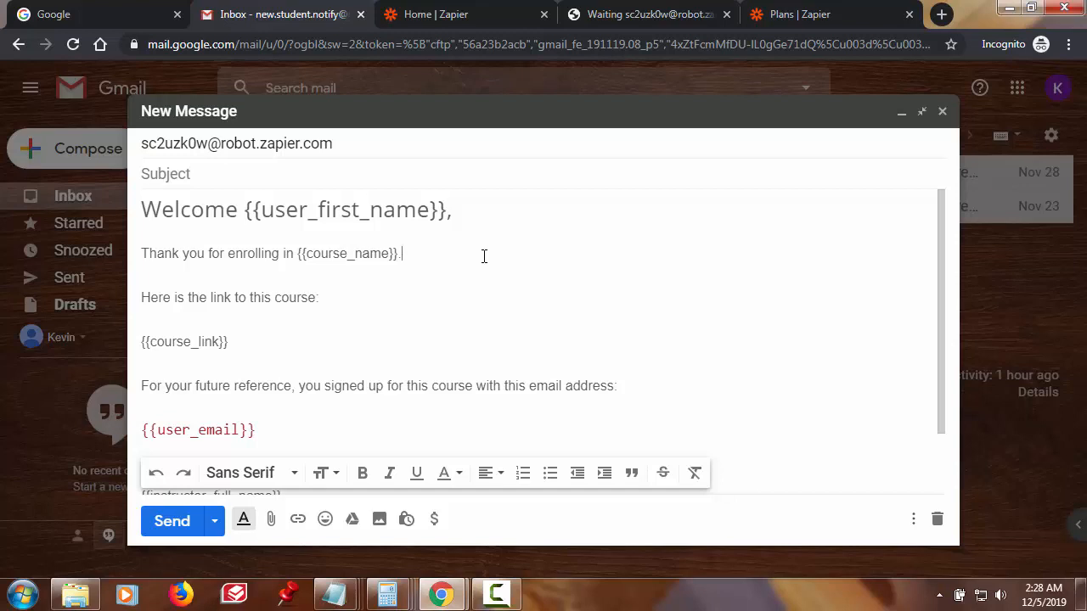
- Paste 'You are now enrolled in {{ course_name }}!' as the draft's subject
{"action": "scroll", "coordinate": [496, 308], "scroll_direction": "down", "scroll_amount": 2}
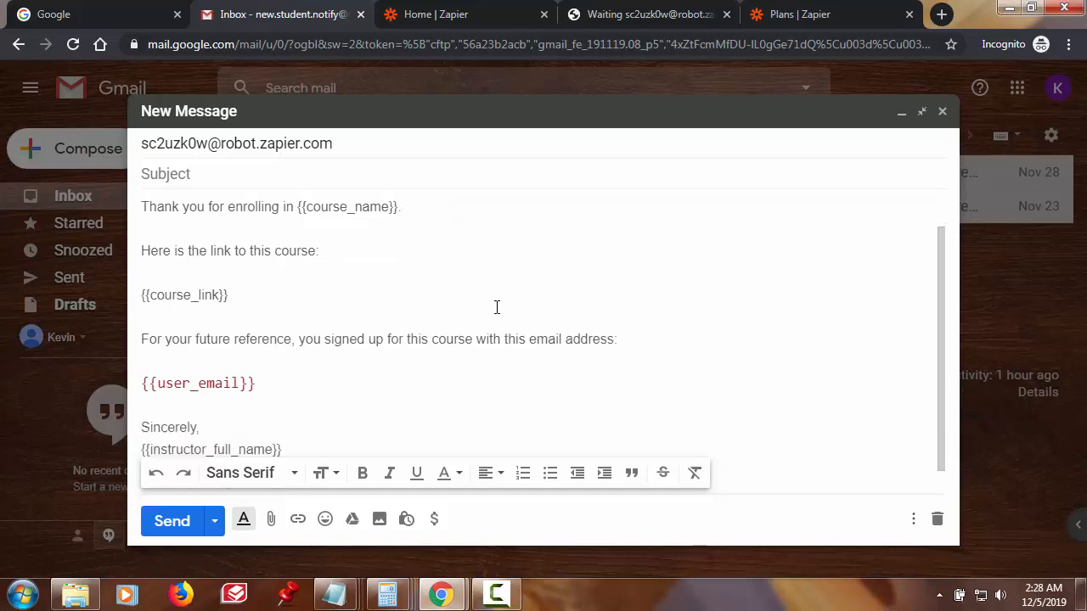
{"action": "scroll", "coordinate": [497, 308], "scroll_direction": "up", "scroll_amount": 2}
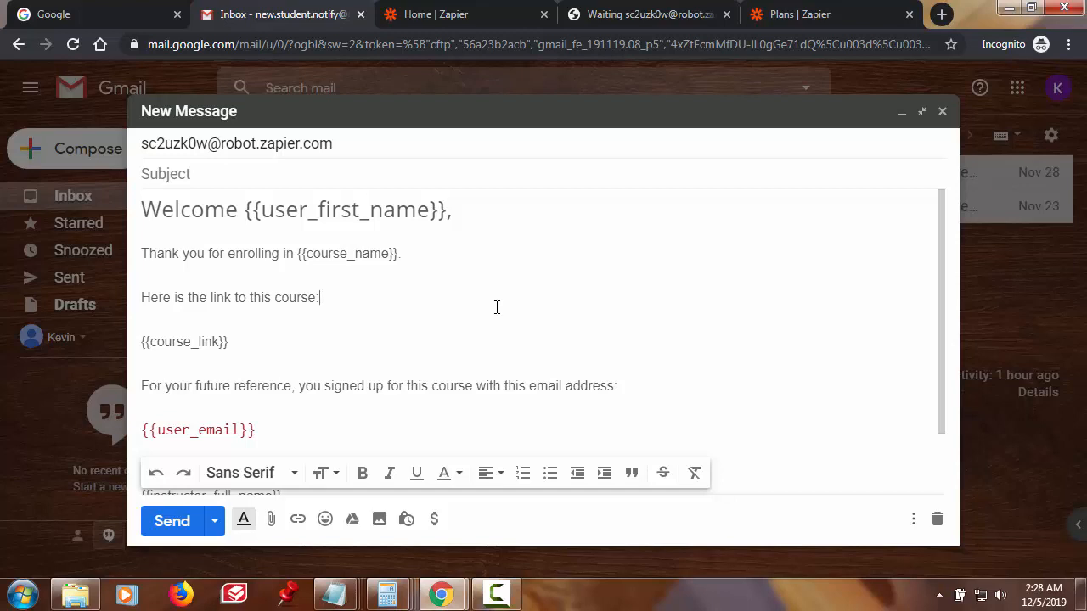
{"action": "left_click", "coordinate": [467, 181]}
{"action": "type", "text": "You are now enrolled in {{ course_name }}!"}
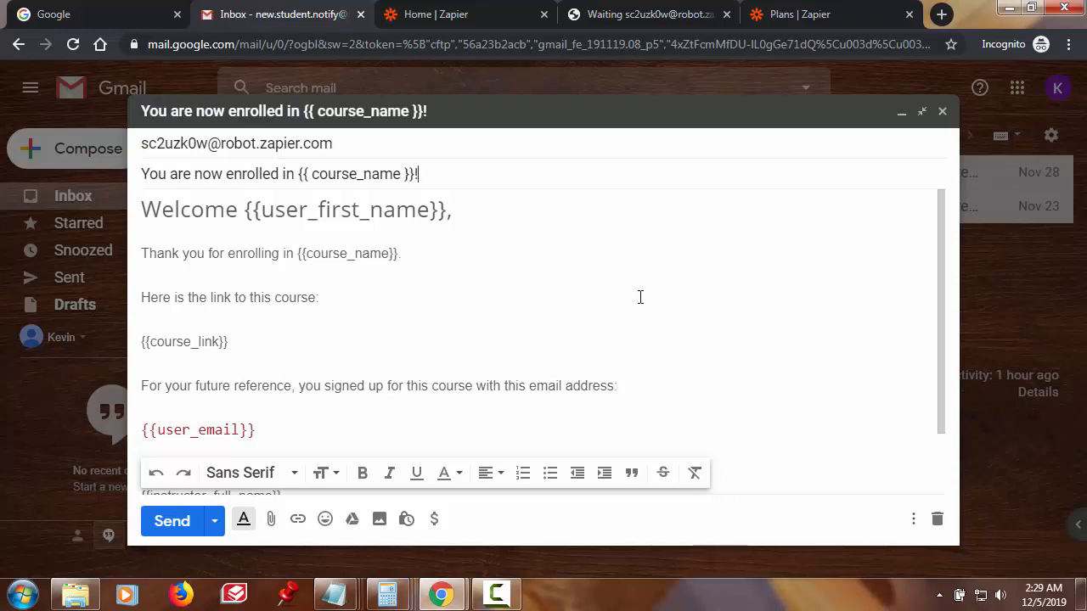
- Replace the first-name and email placeholders with a sample first name and e-mail address
{"action": "left_click", "coordinate": [448, 213]}
{"action": "key", "text": "BackSpace"}
{"action": "key", "text": "BackSpace"}
{"action": "key", "text": "BackSpace"}
{"action": "key", "text": "BackSpace"}
{"action": "key", "text": "BackSpace"}
{"action": "key", "text": "BackSpace"}
{"action": "key", "text": "BackSpace"}
{"action": "key", "text": "BackSpace"}
{"action": "key", "text": "BackSpace"}
{"action": "key", "text": "BackSpace"}
{"action": "key", "text": "BackSpace"}
{"action": "key", "text": "BackSpace"}
{"action": "key", "text": "BackSpace"}
{"action": "key", "text": "BackSpace"}
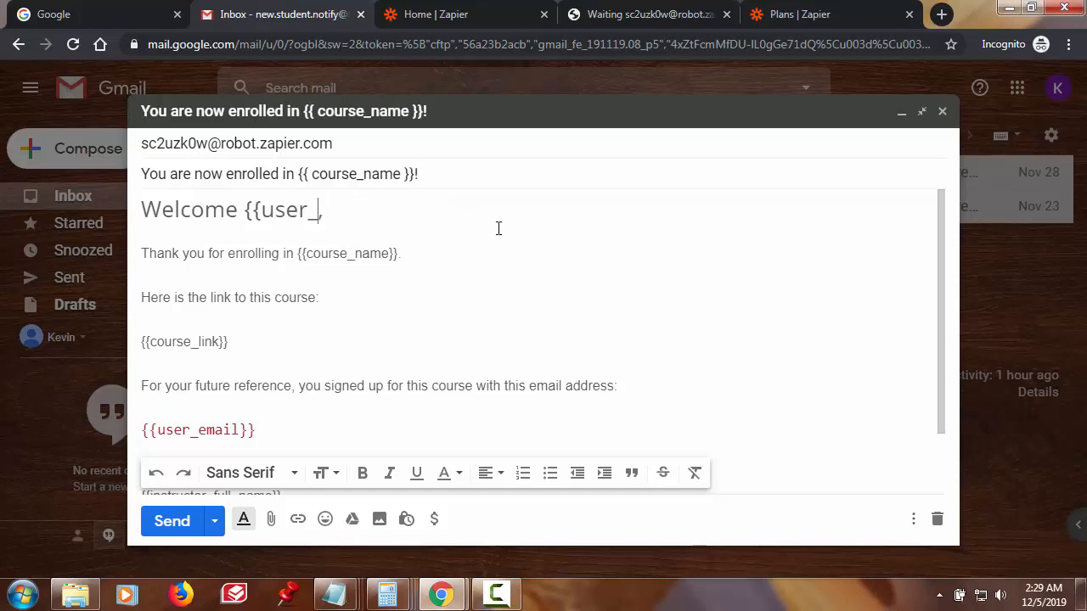
{"action": "key", "text": "BackSpace"}
{"action": "key", "text": "BackSpace"}
{"action": "key", "text": "BackSpace"}
{"action": "key", "text": "BackSpace"}
{"action": "key", "text": "BackSpace"}
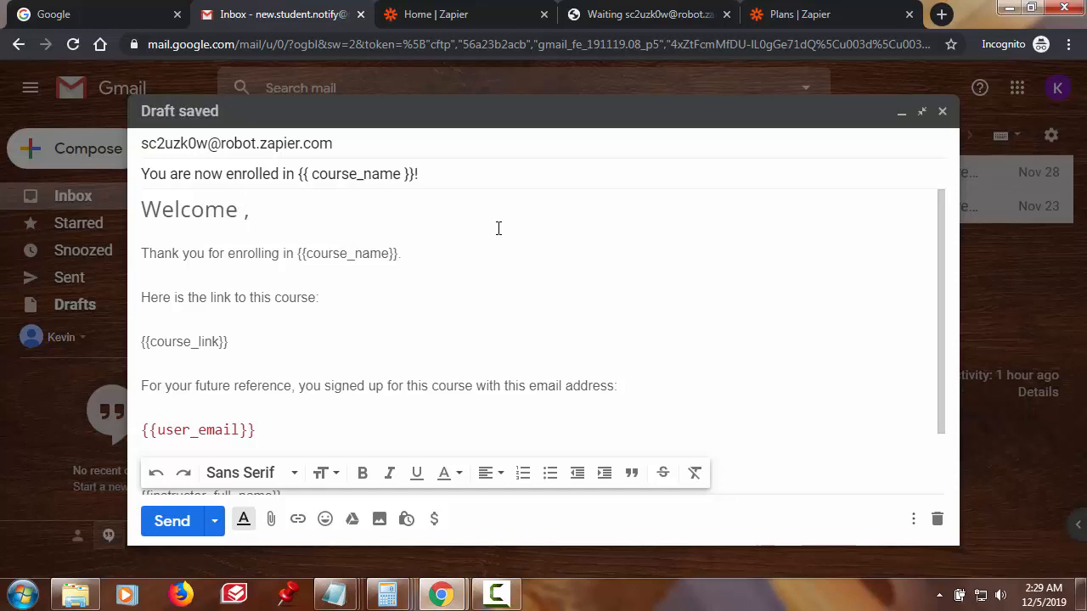
{"action": "type", "text": "John"}
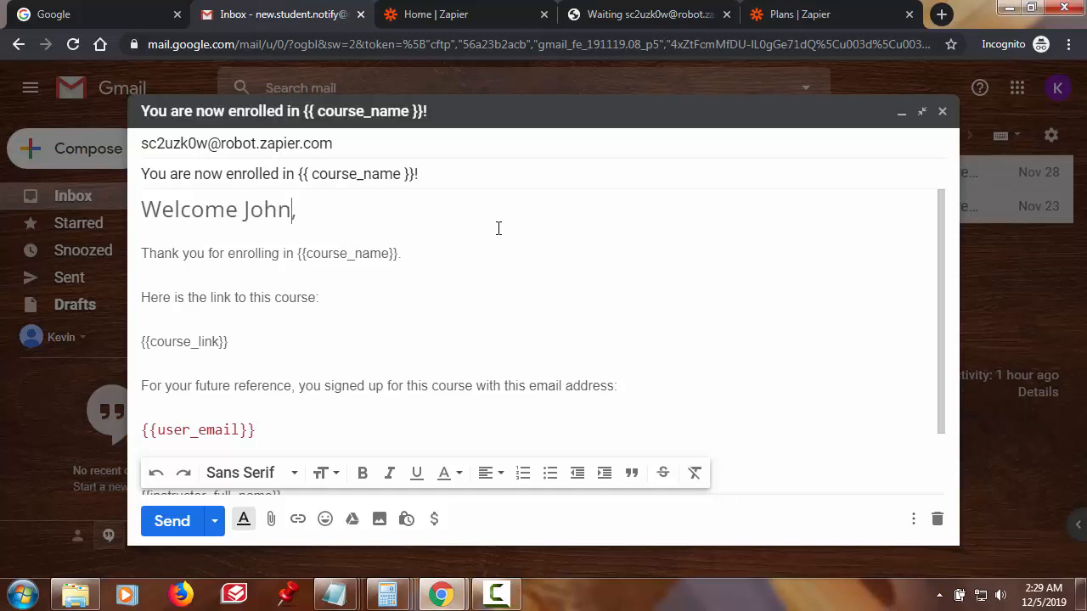
{"action": "scroll", "coordinate": [383, 349], "scroll_direction": "down", "scroll_amount": 1}
{"action": "left_click", "coordinate": [383, 348]}
{"action": "key", "text": "BackSpace"}
{"action": "key", "text": "BackSpace"}
{"action": "key", "text": "BackSpace"}
{"action": "key", "text": "BackSpace"}
{"action": "key", "text": "BackSpace"}
{"action": "key", "text": "BackSpace"}
{"action": "key", "text": "BackSpace"}
{"action": "key", "text": "BackSpace"}
{"action": "key", "text": "BackSpace"}
{"action": "key", "text": "BackSpace"}
{"action": "key", "text": "BackSpace"}
{"action": "key", "text": "BackSpace"}
{"action": "key", "text": "BackSpace"}
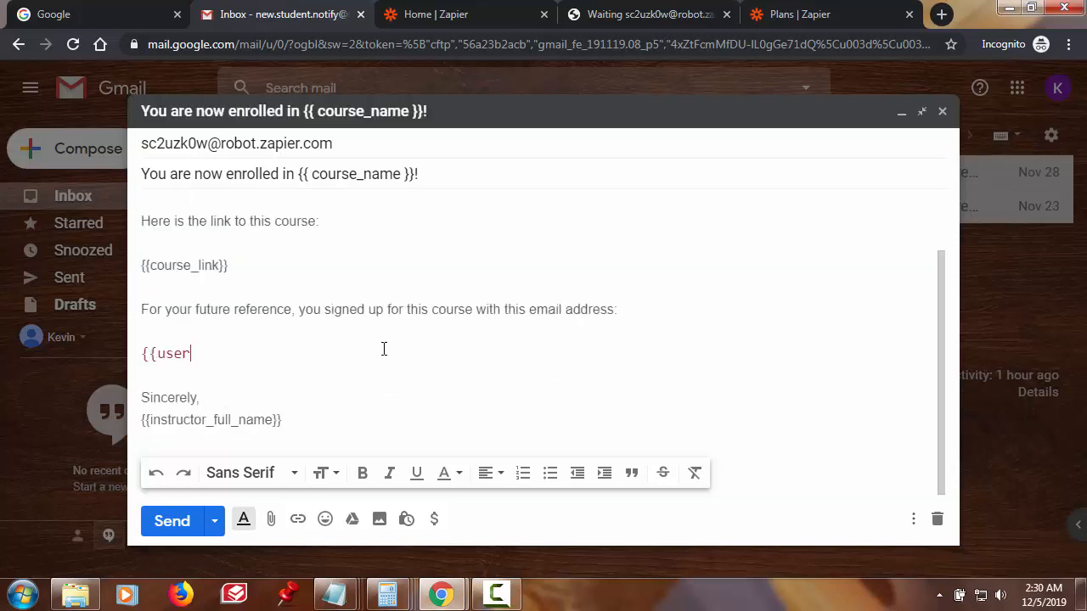
{"action": "key", "text": "BackSpace"}
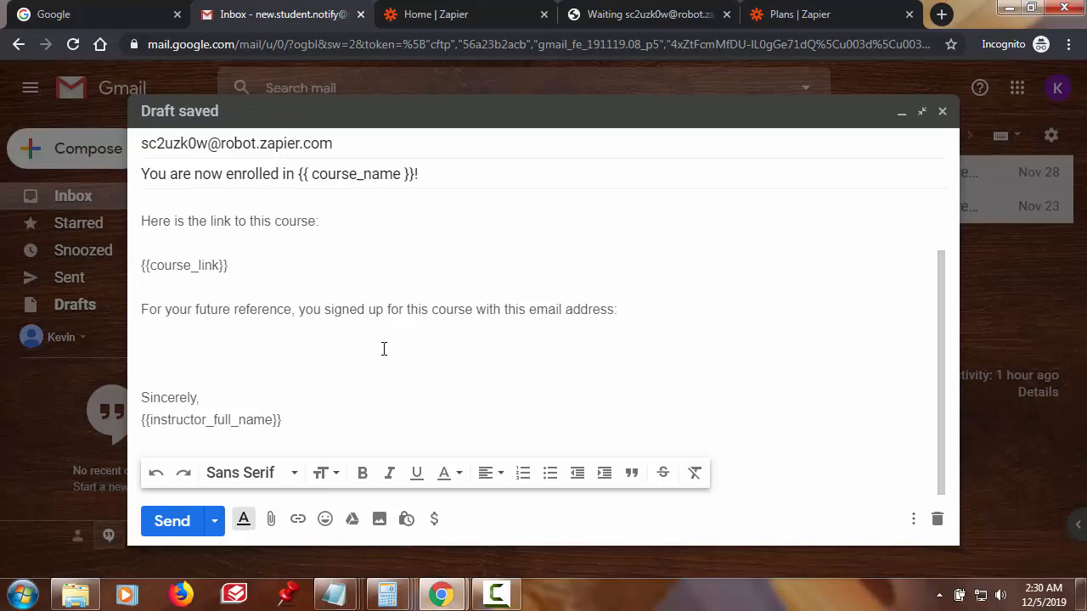
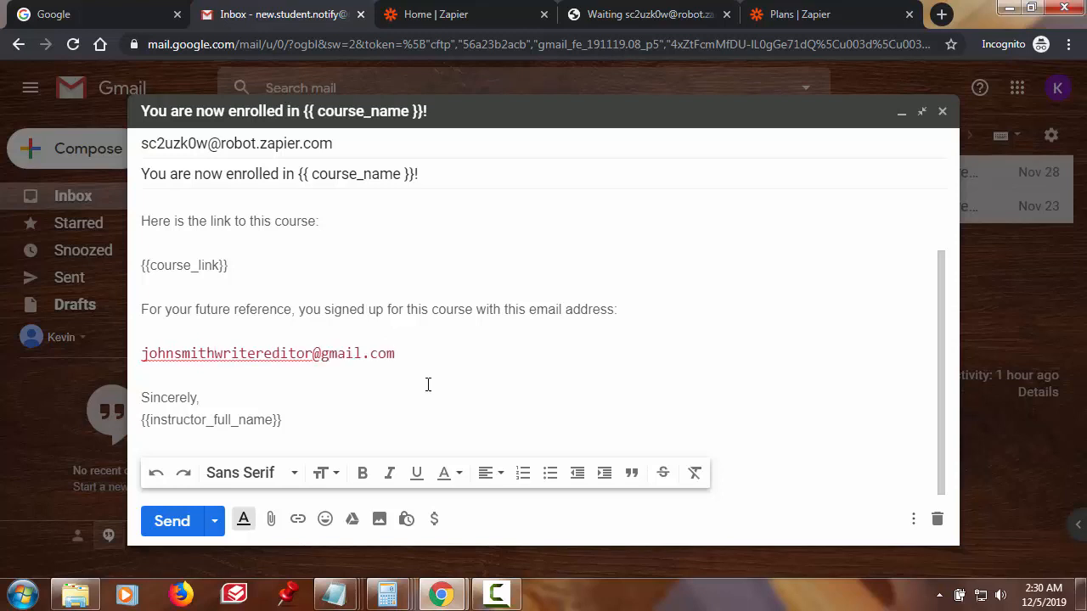
{"action": "key", "text": "Down"}
- Review the draft's body lines, then send the sample enrollment email to the parser mailbox
{"action": "left_click_drag", "start_coordinate": [298, 309], "coordinate": [618, 311]}
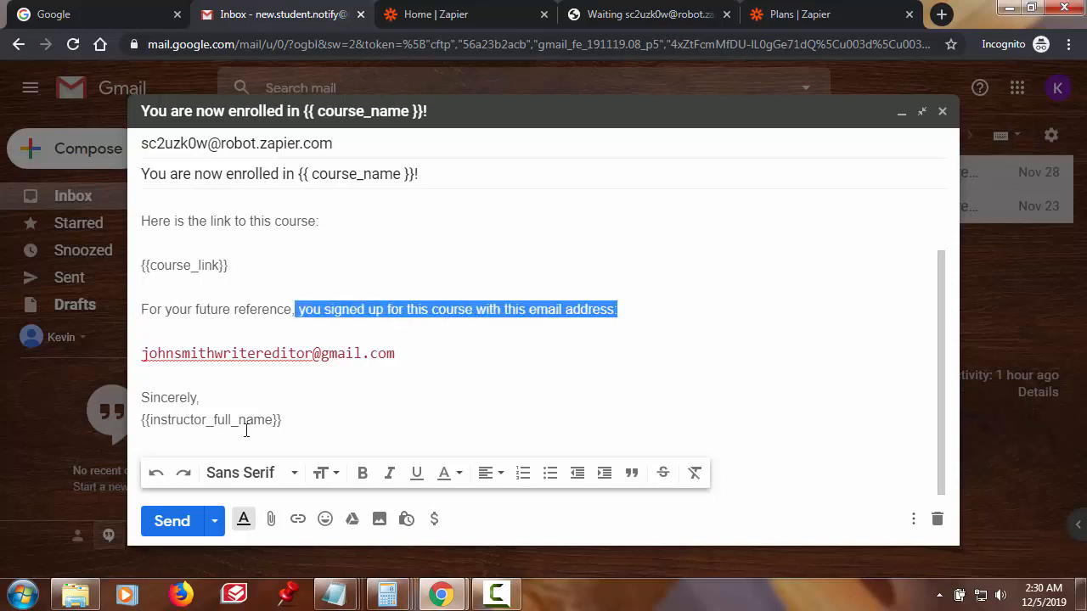
{"action": "left_click", "coordinate": [202, 398]}
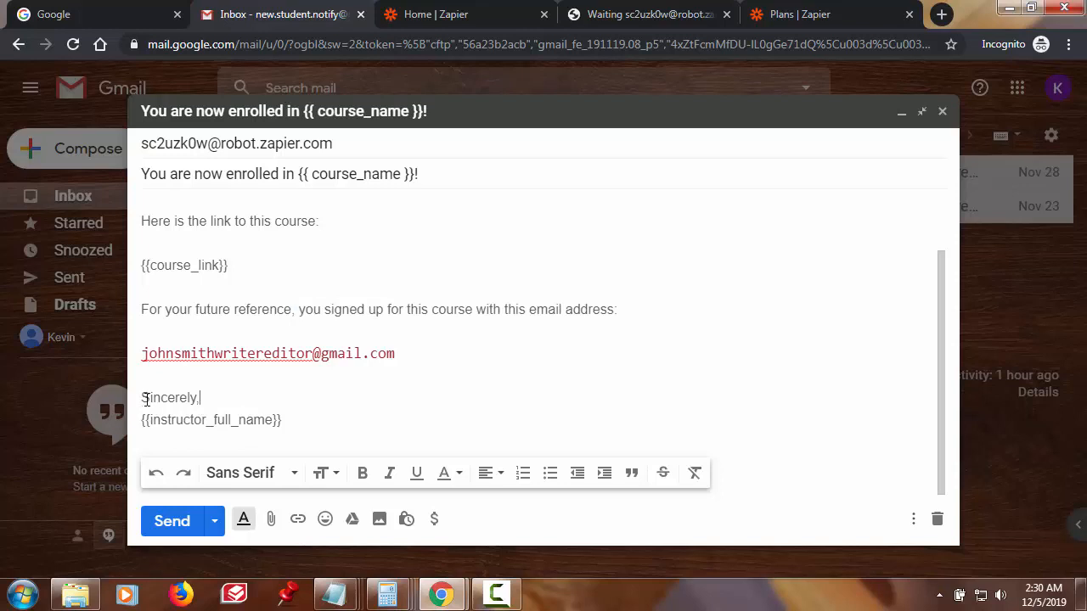
{"action": "left_click_drag", "start_coordinate": [142, 395], "coordinate": [284, 421]}
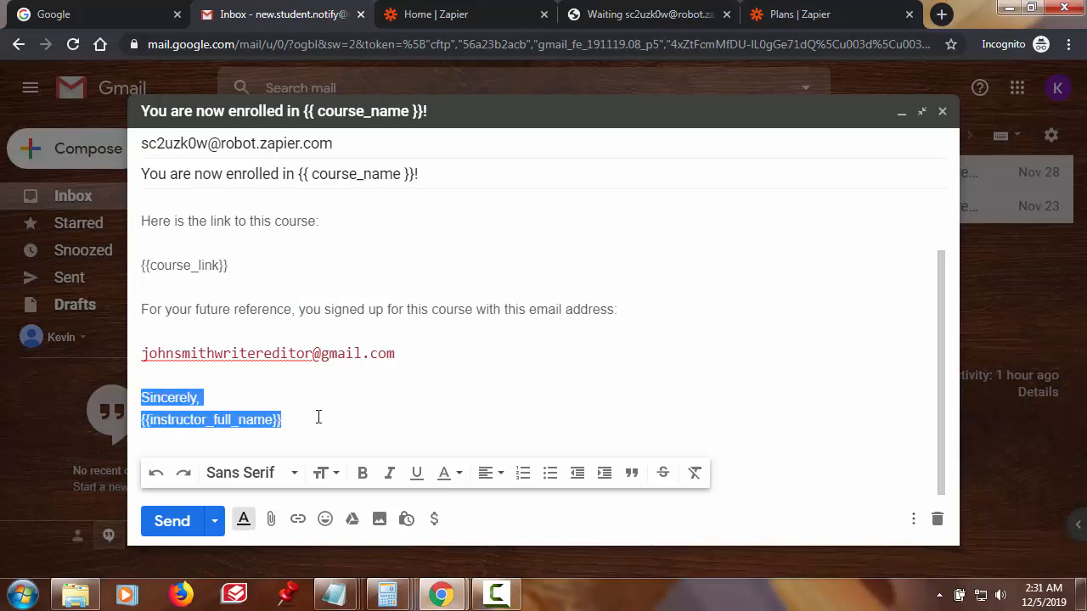
{"action": "left_click", "coordinate": [319, 417]}
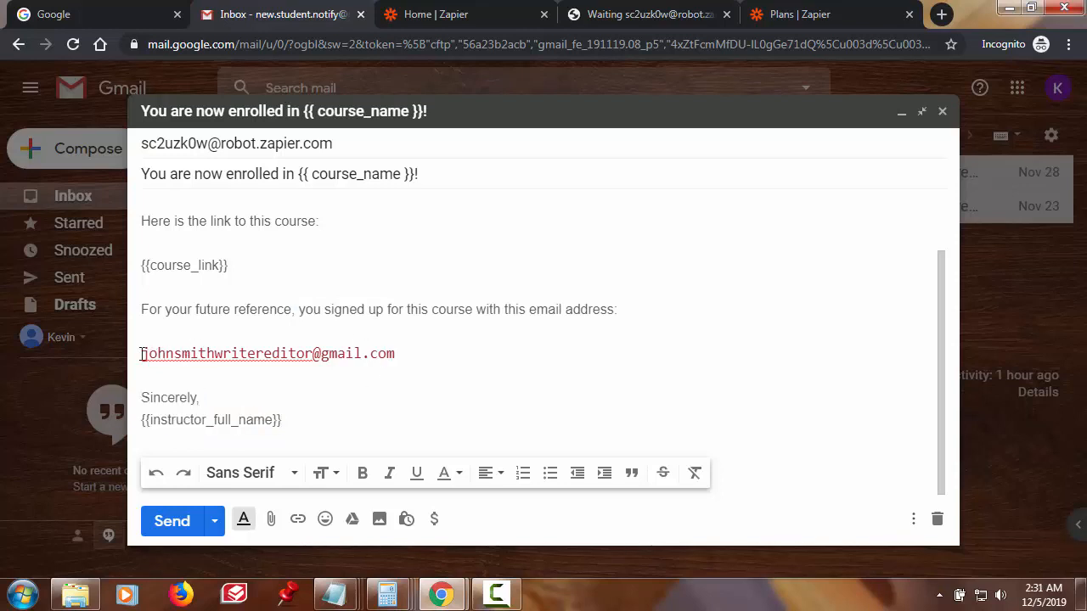
{"action": "left_click_drag", "start_coordinate": [141, 354], "coordinate": [393, 356]}
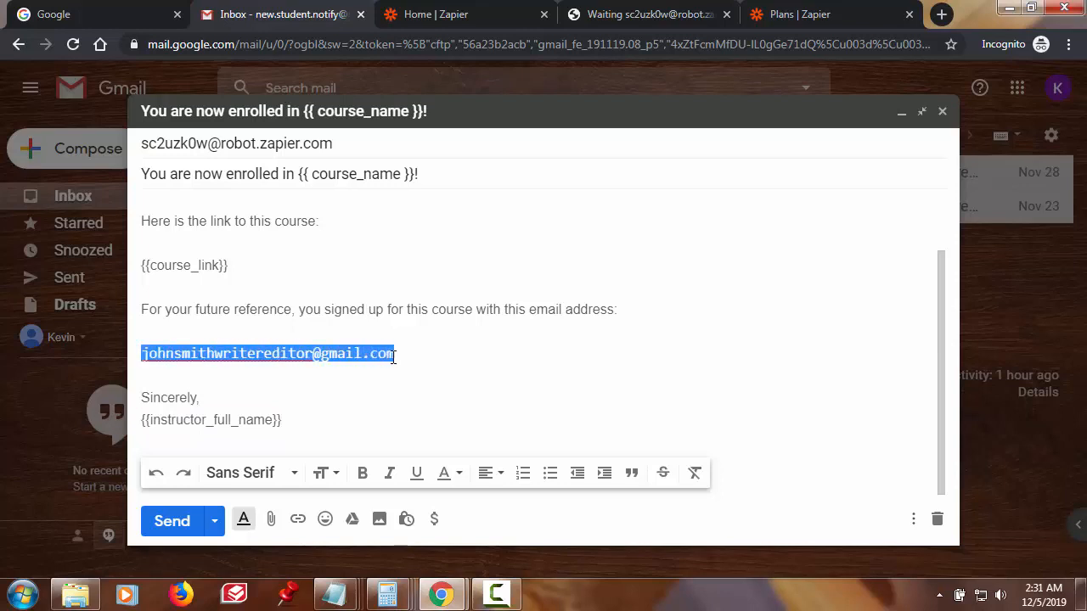
{"action": "left_click", "coordinate": [178, 327]}
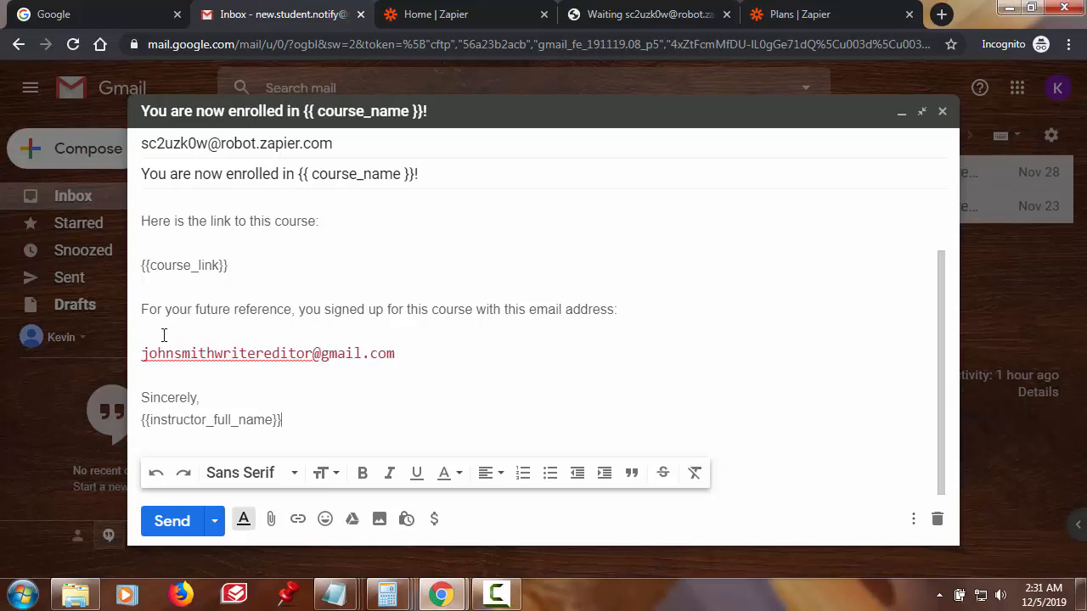
{"action": "scroll", "coordinate": [401, 299], "scroll_direction": "up", "scroll_amount": 2}
{"action": "scroll", "coordinate": [402, 300], "scroll_direction": "down", "scroll_amount": 2}
{"action": "left_click", "coordinate": [185, 526]}
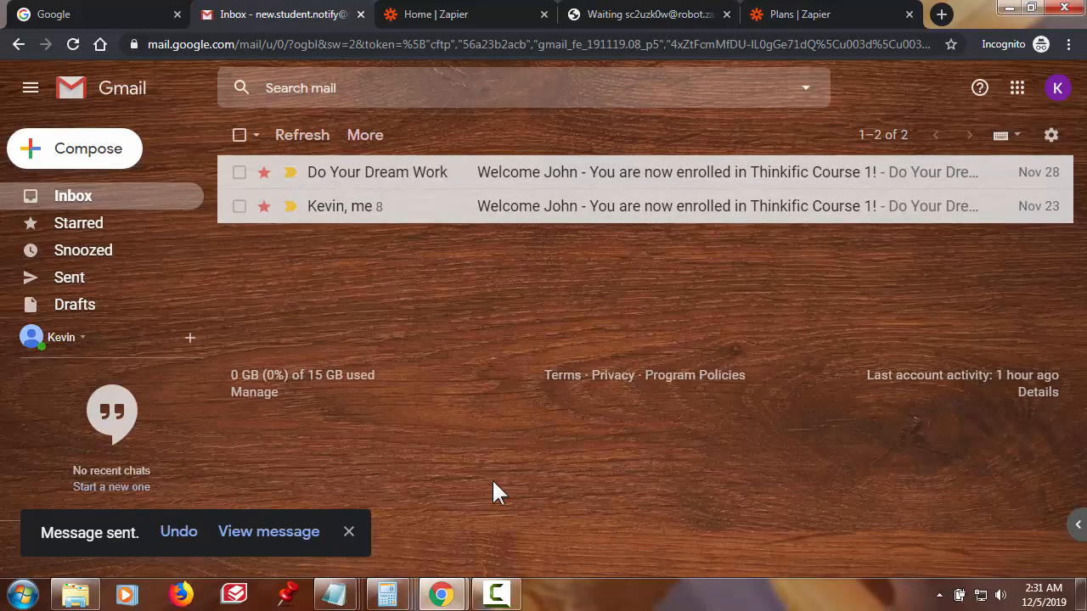
{"action": "key", "text": "ctrl+4"}
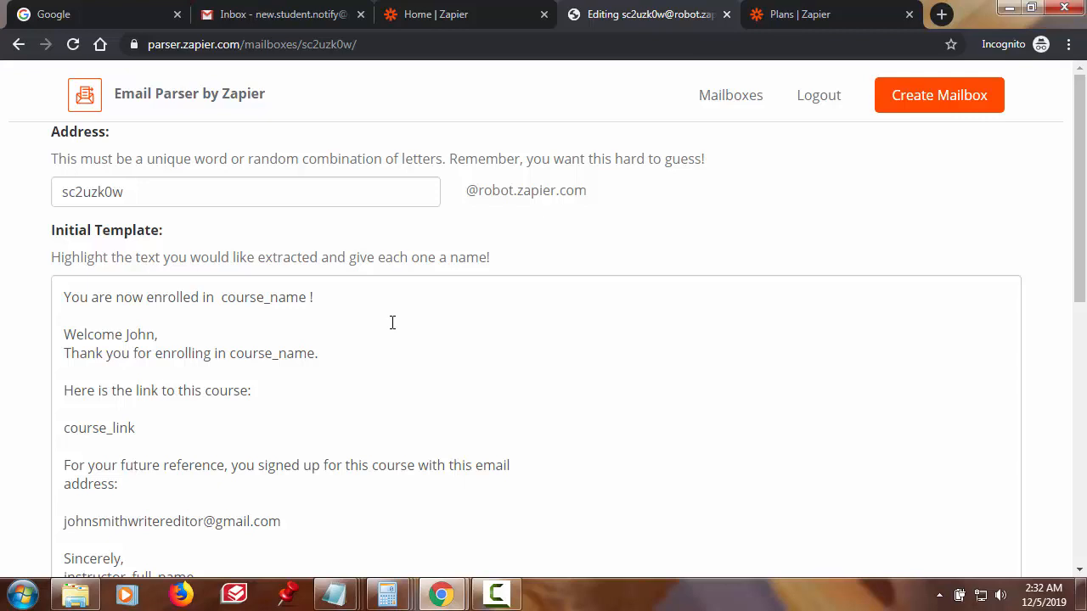
{"action": "left_click", "coordinate": [333, 194]}
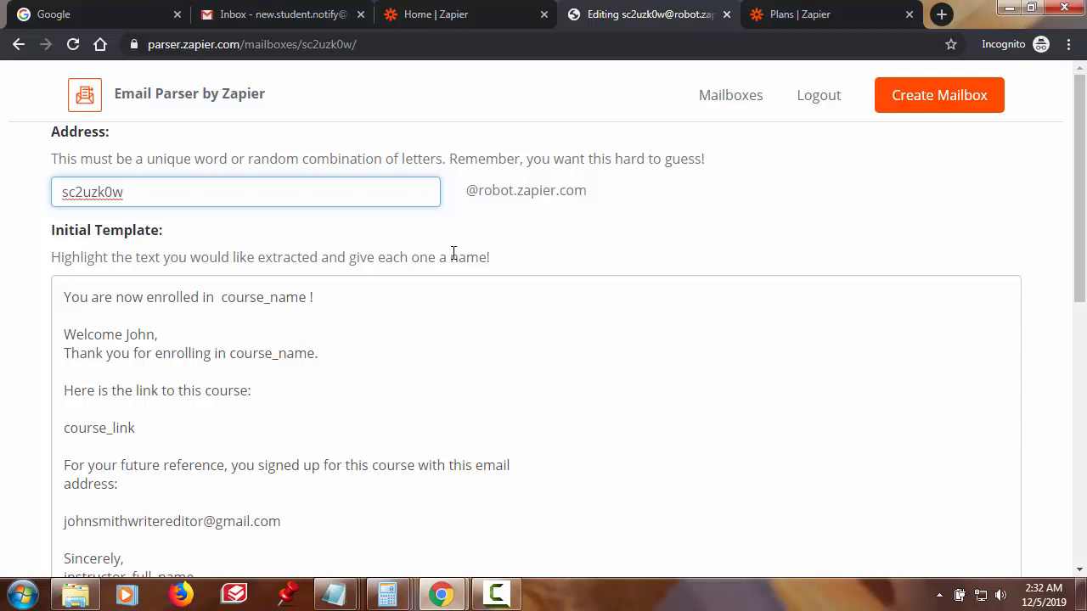
{"action": "double_click", "coordinate": [125, 193]}
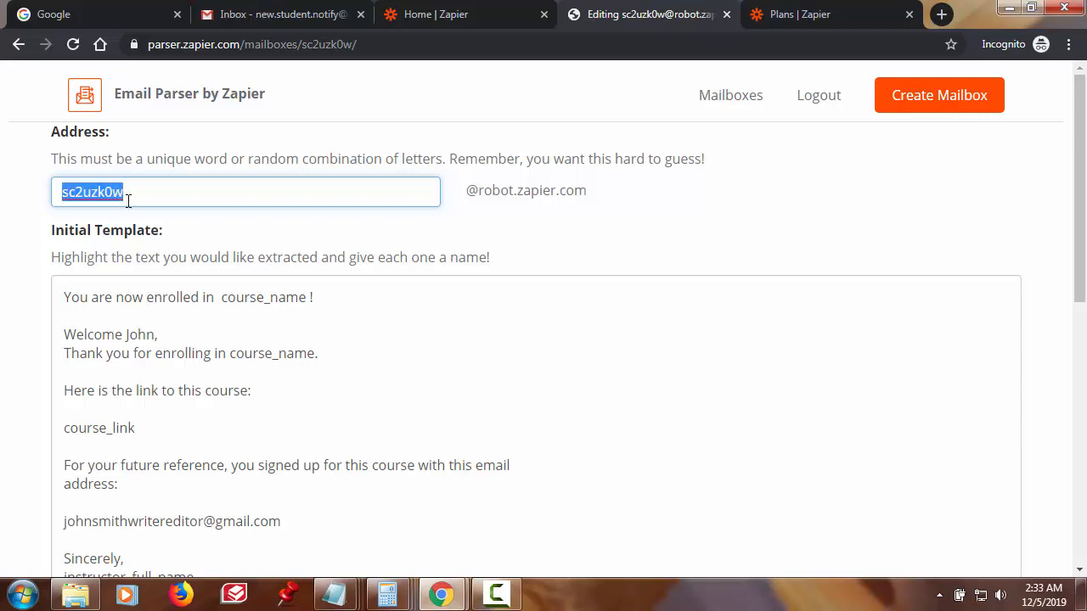
{"action": "key", "text": "BackSpace"}
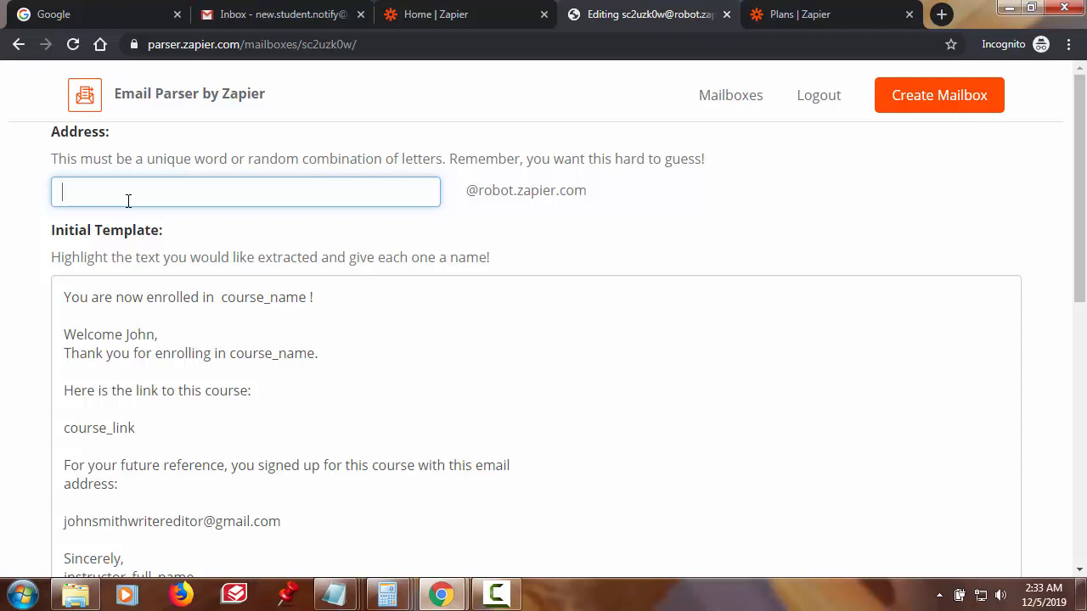
{"action": "left_click", "coordinate": [560, 245]}
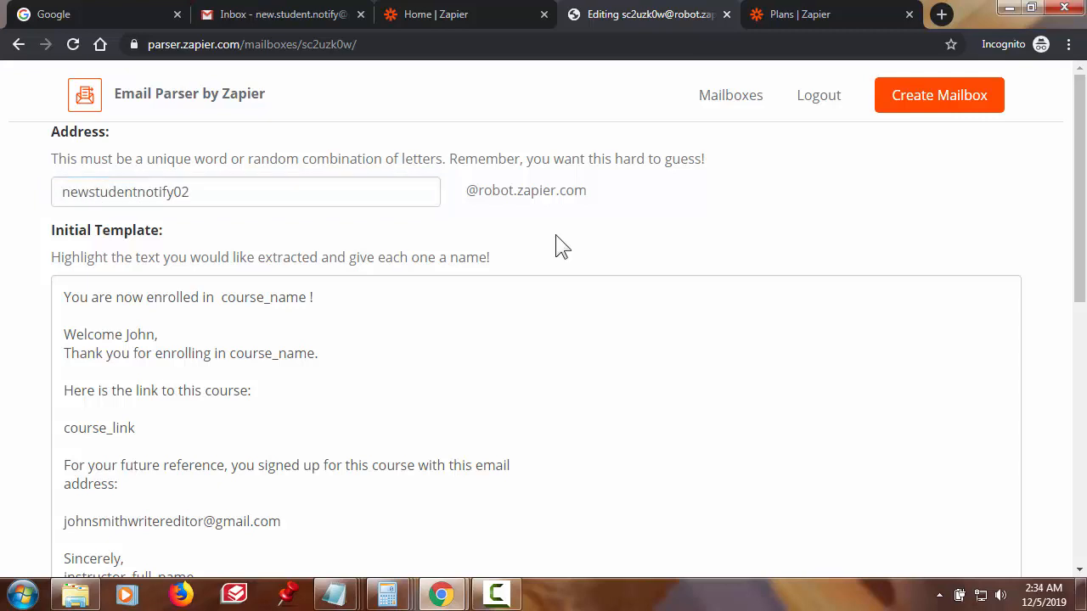
- Mark the sample e-mail address in the template as the extraction field studentemail
{"action": "scroll", "coordinate": [575, 300], "scroll_direction": "down", "scroll_amount": 1}
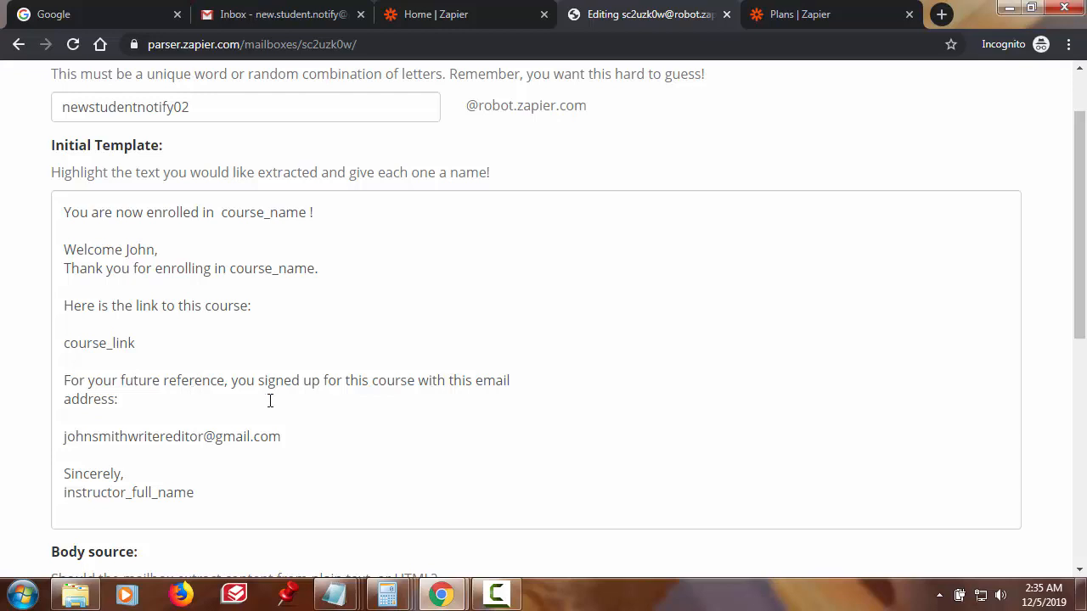
{"action": "scroll", "coordinate": [315, 409], "scroll_direction": "down", "scroll_amount": 1}
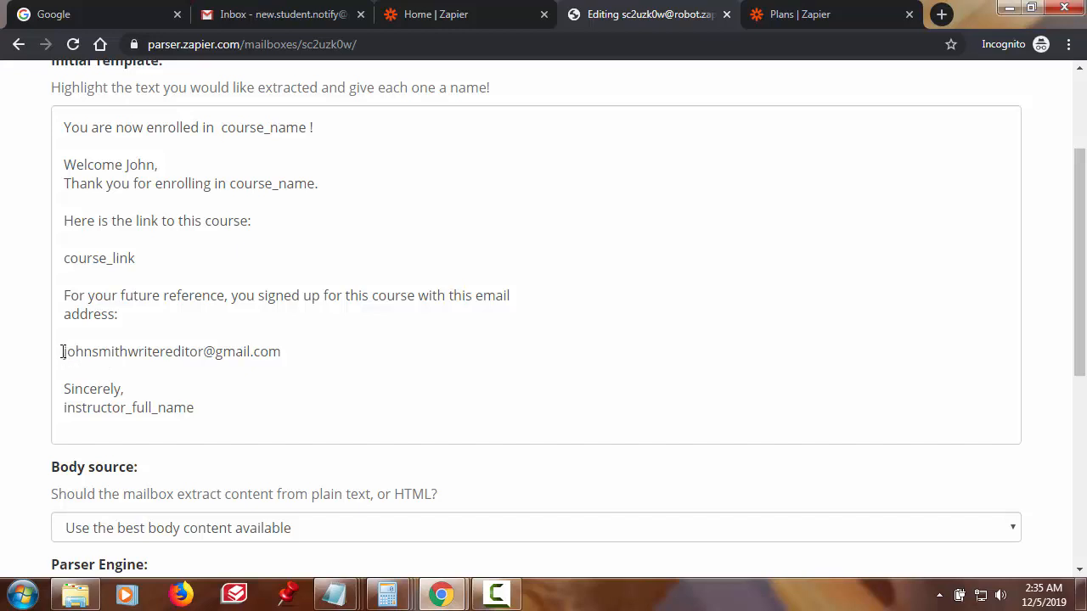
{"action": "left_click_drag", "start_coordinate": [63, 351], "coordinate": [358, 370]}
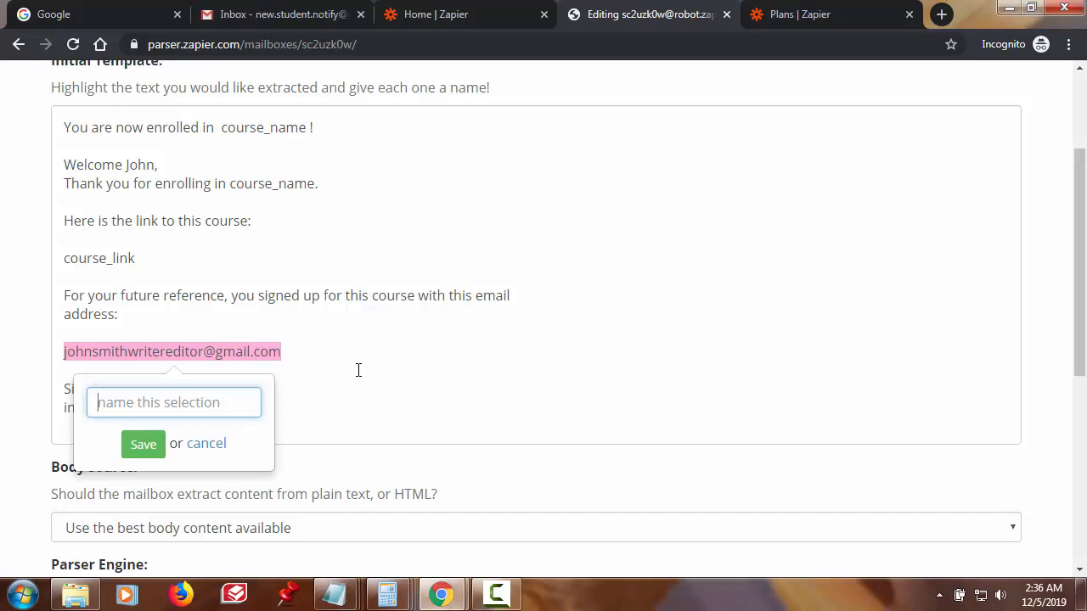
{"action": "type", "text": "studente"}
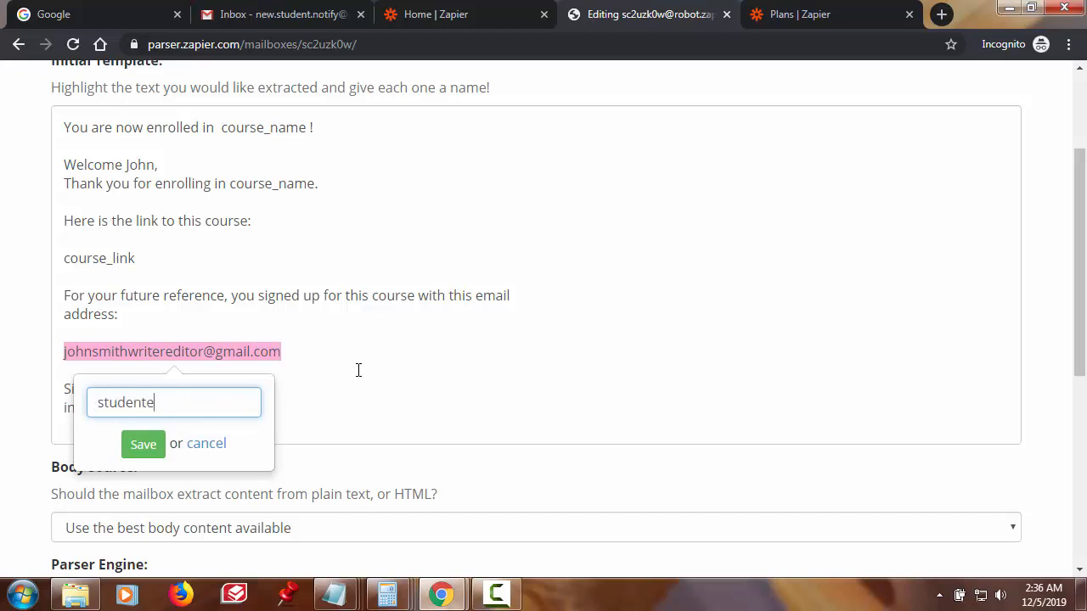
{"action": "type", "text": "mail"}
{"action": "left_click", "coordinate": [150, 455]}
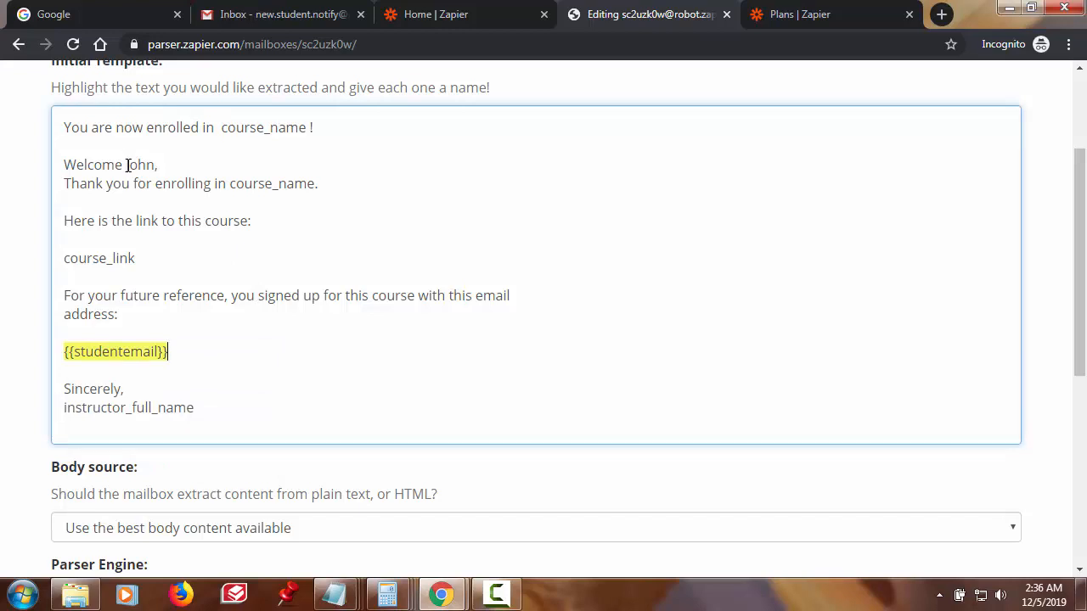
- Mark the first name in the template greeting as the extraction field firstname
{"action": "left_click_drag", "start_coordinate": [126, 165], "coordinate": [155, 163]}
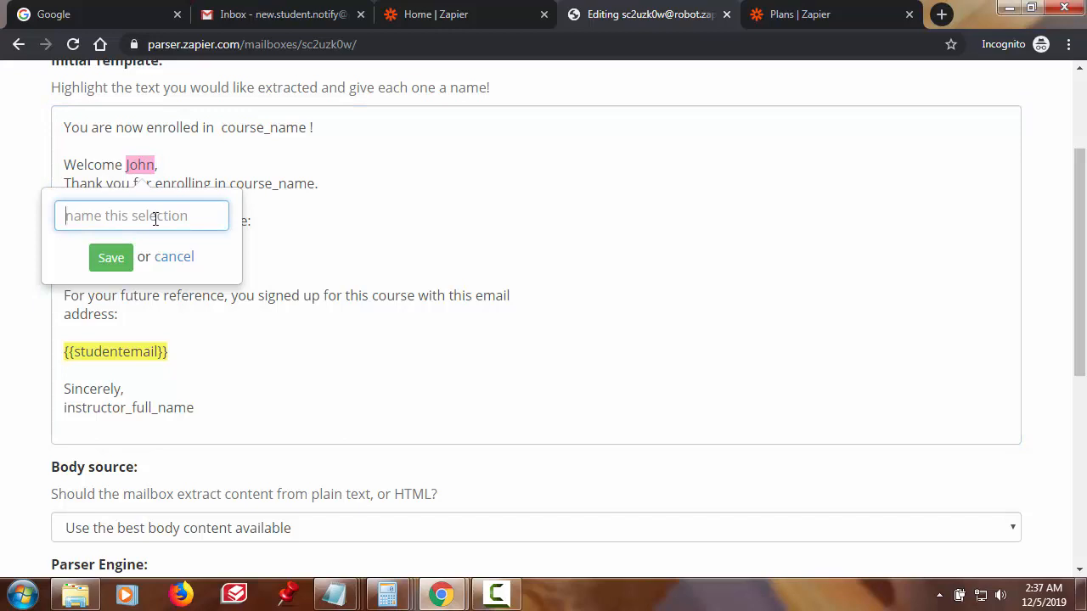
{"action": "type", "text": "firstname"}
{"action": "left_click", "coordinate": [110, 258]}
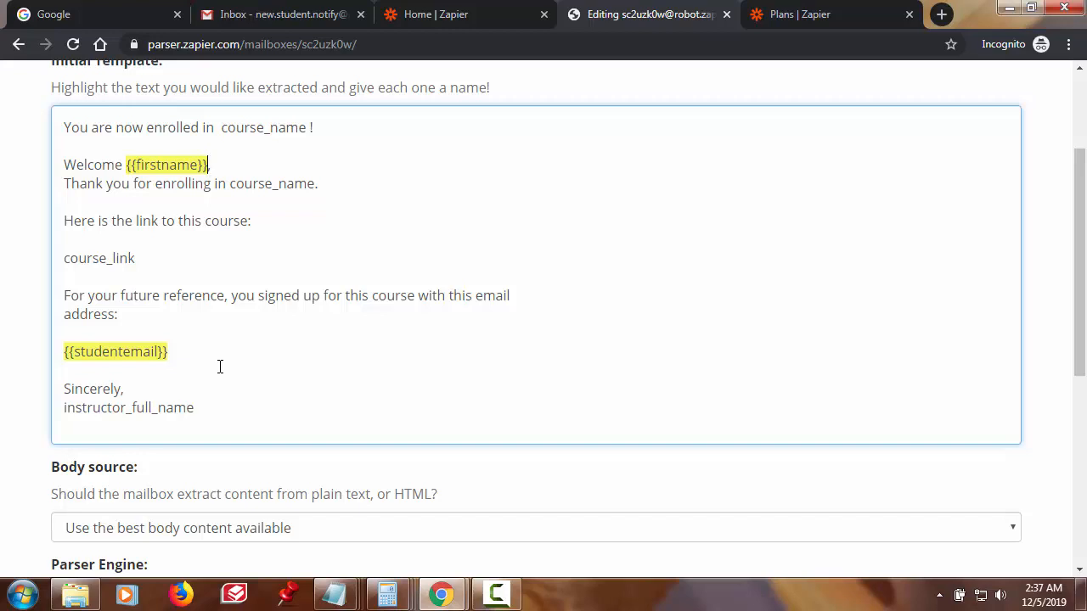
{"action": "scroll", "coordinate": [286, 371], "scroll_direction": "down", "scroll_amount": 2}
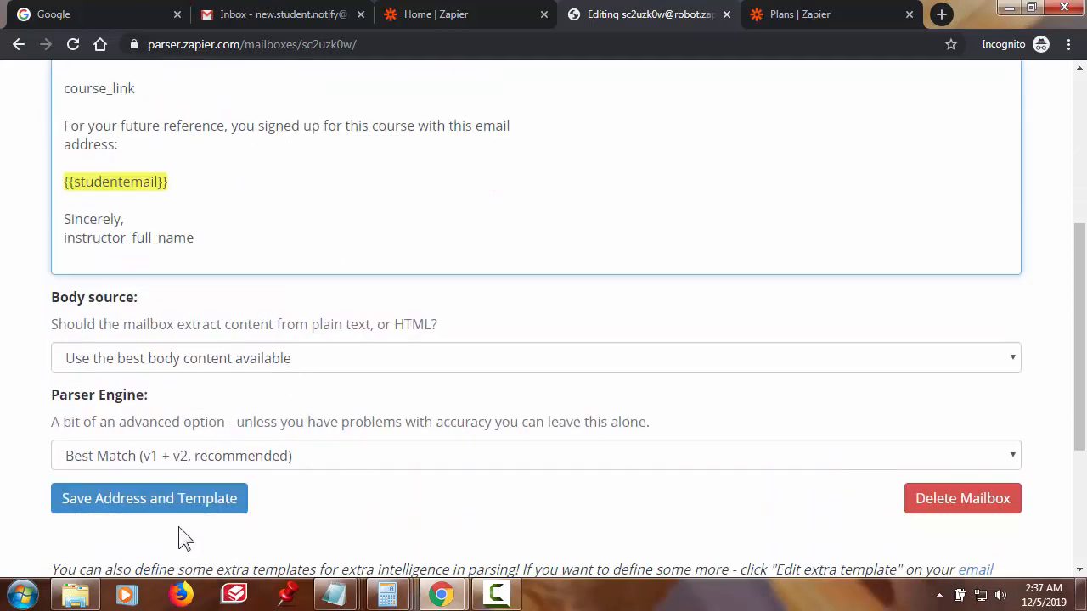
- Save the mailbox address and template, then return to the Gmail inbox
{"action": "left_click", "coordinate": [136, 502]}
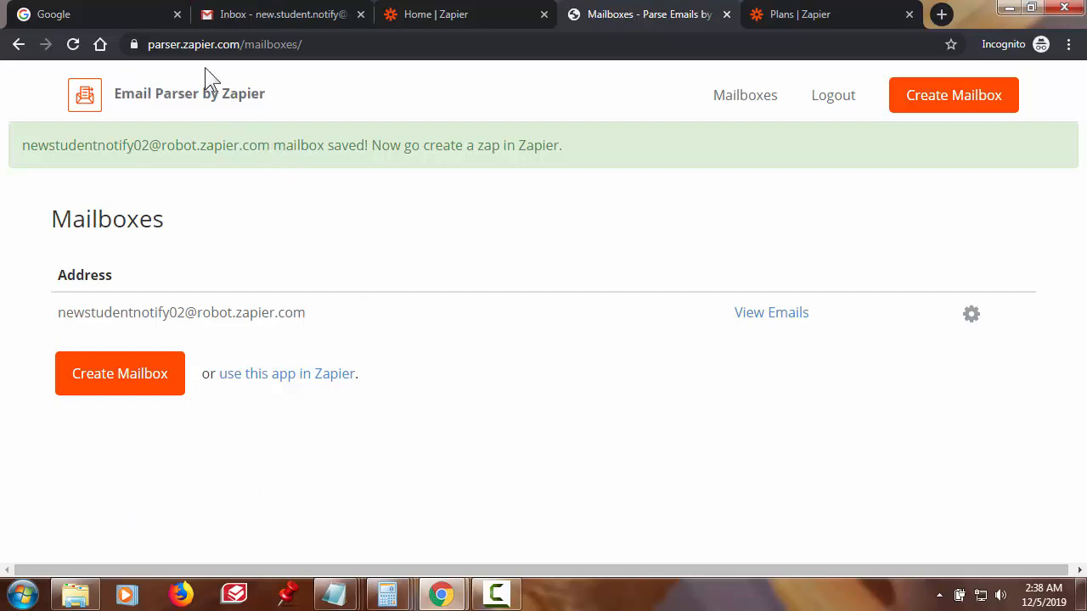
{"action": "left_click", "coordinate": [242, 15]}
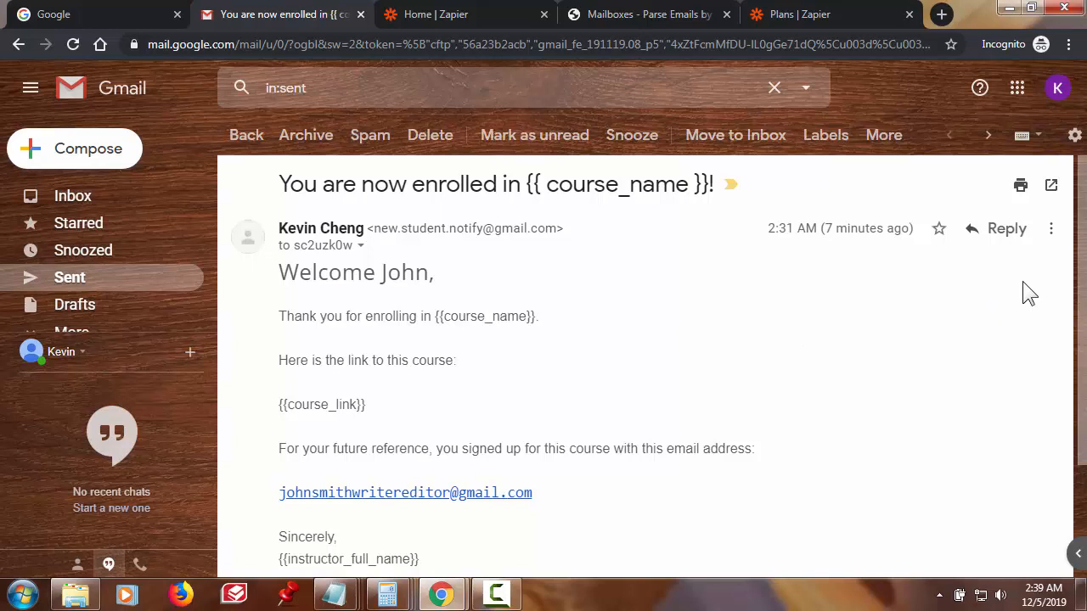
- Forward the sample enrollment email to the new notification Gmail address
{"action": "left_click", "coordinate": [1052, 229]}
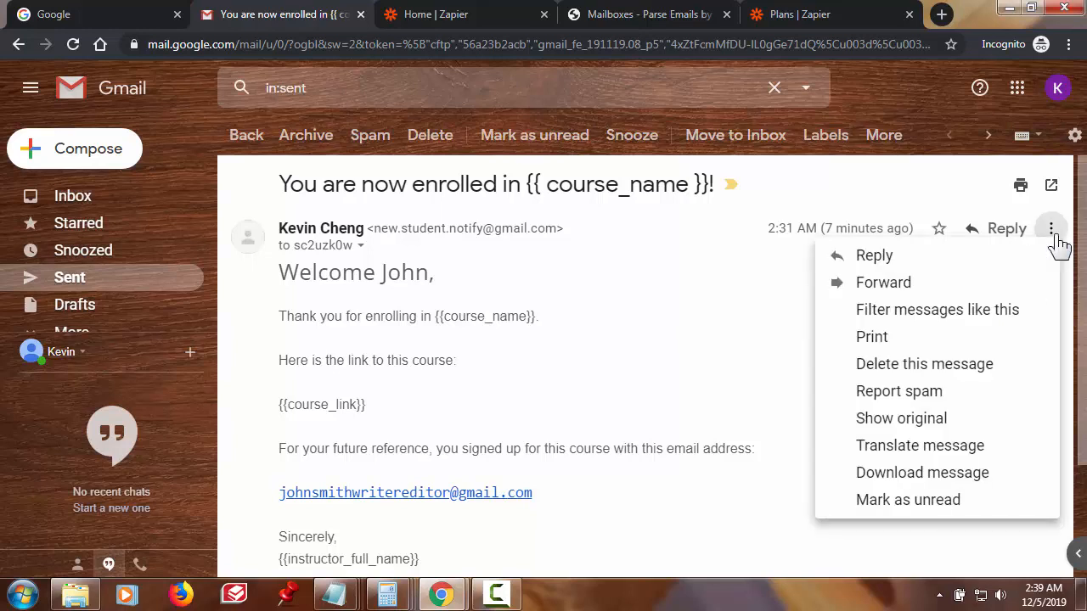
{"action": "left_click", "coordinate": [921, 285]}
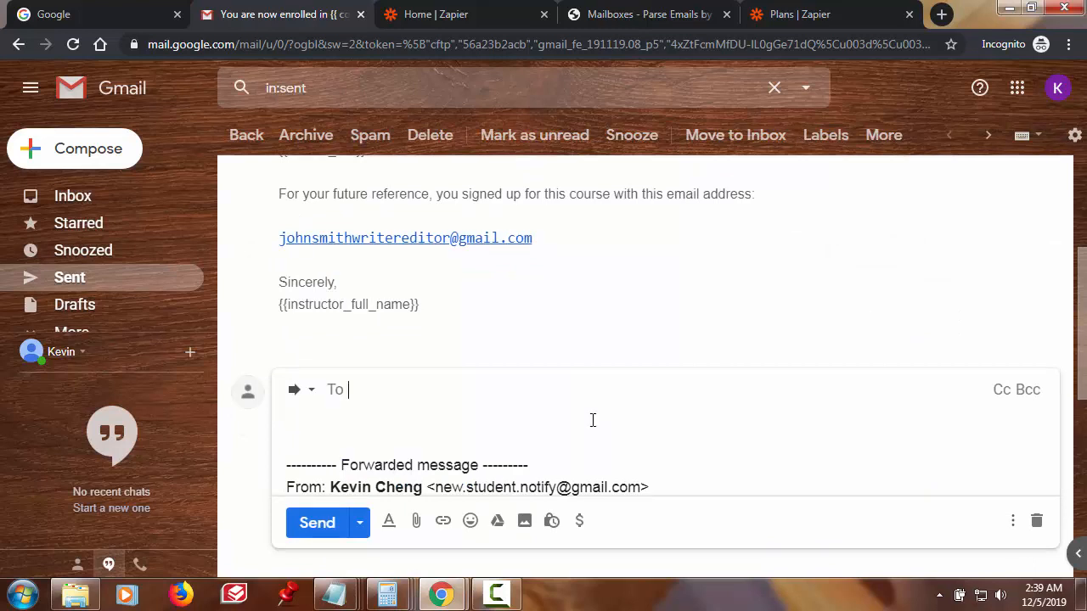
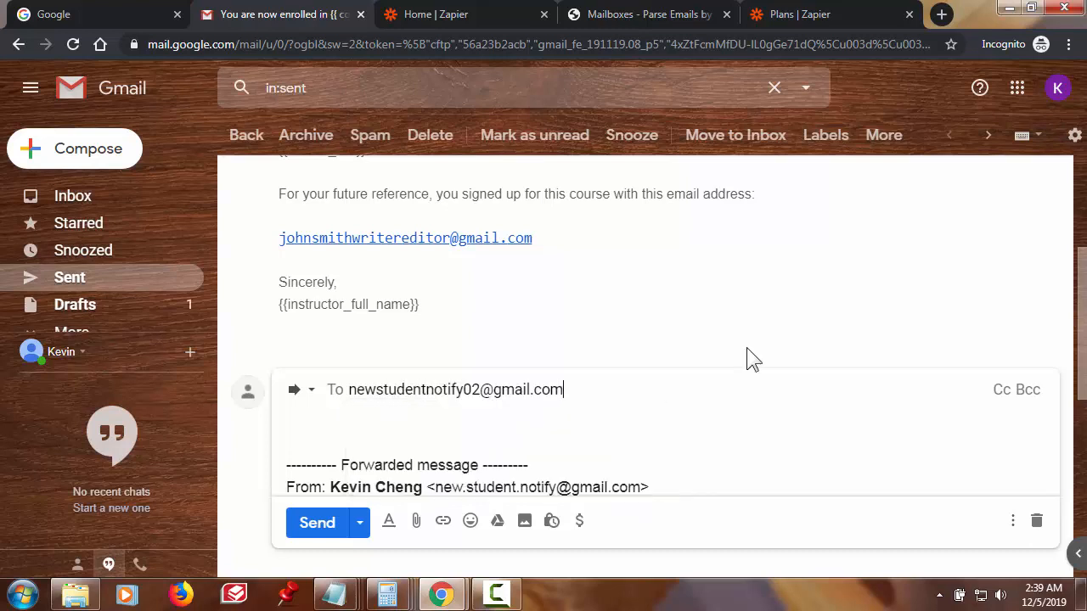
{"action": "left_click", "coordinate": [606, 433]}
{"action": "scroll", "coordinate": [609, 434], "scroll_direction": "down", "scroll_amount": 1}
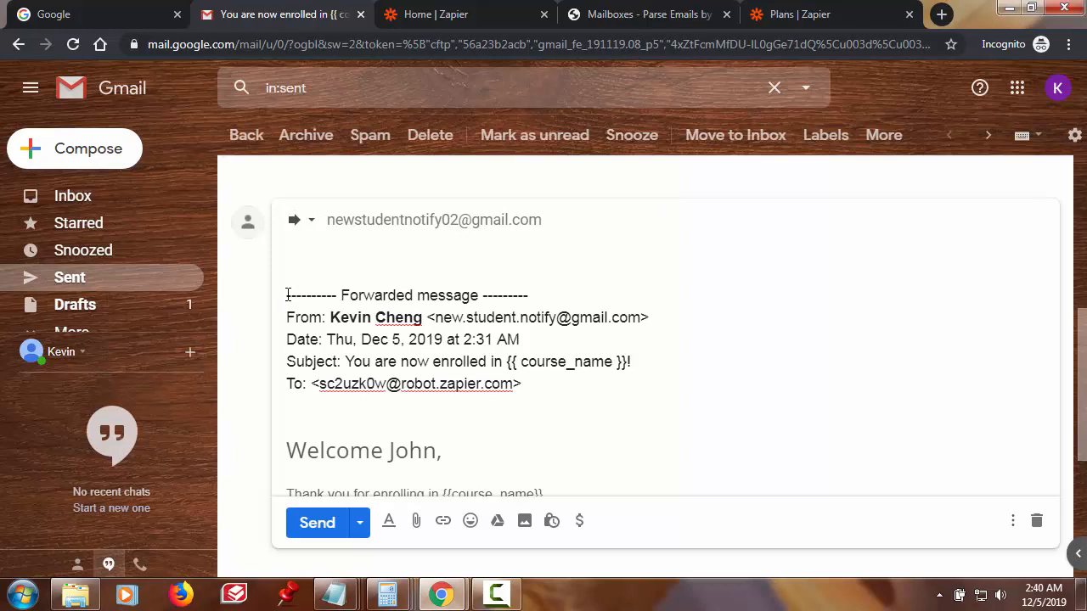
- Delete the forwarded-message header and the blank lines above the greeting
{"action": "left_click_drag", "start_coordinate": [287, 295], "coordinate": [522, 393]}
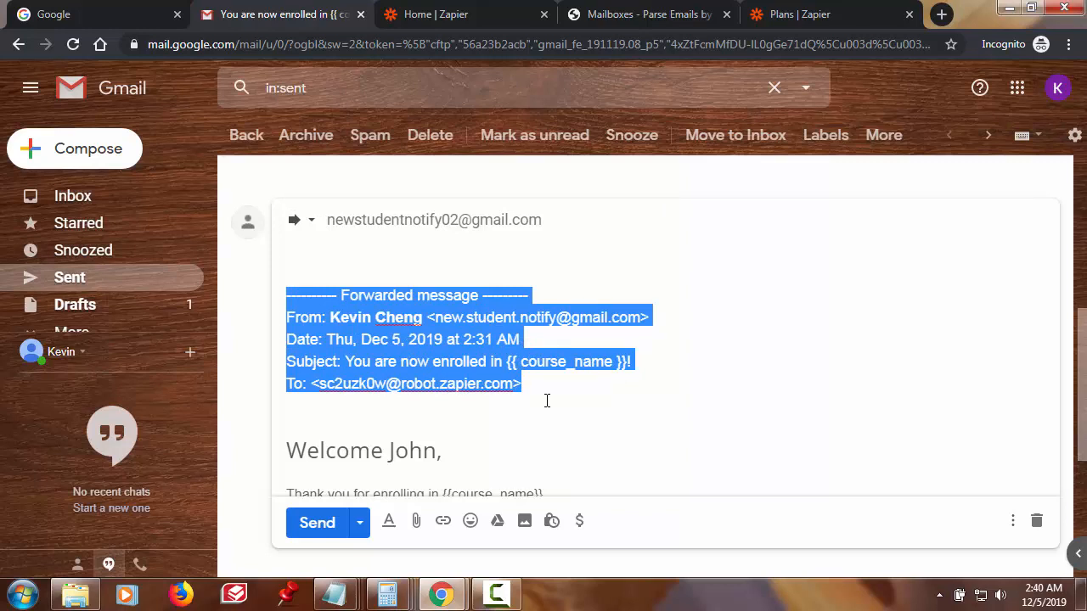
{"action": "key", "text": "BackSpace"}
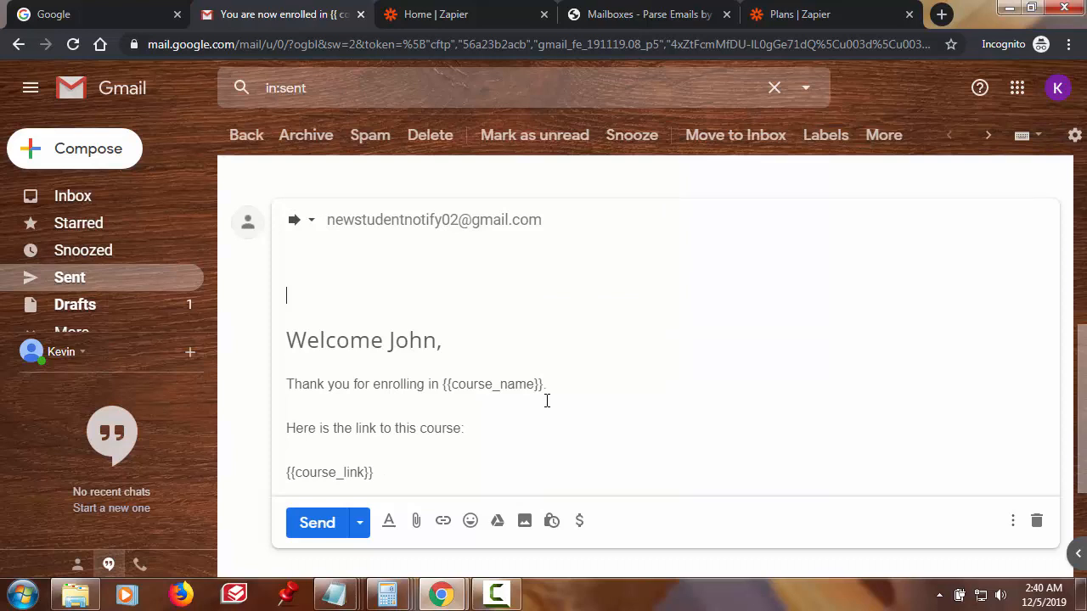
{"action": "left_click", "coordinate": [290, 339]}
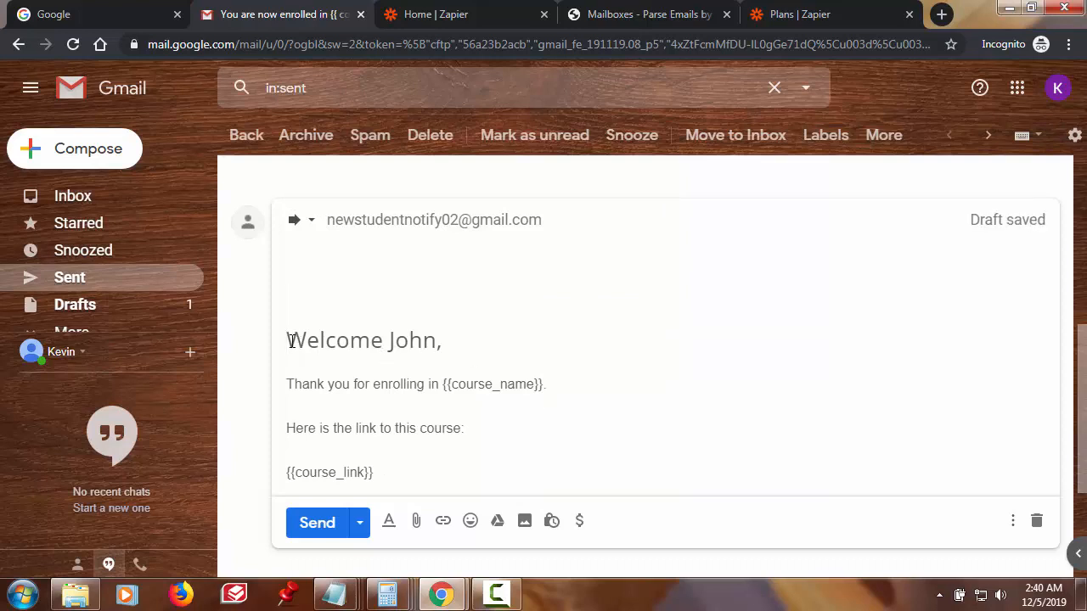
{"action": "key", "text": "BackSpace"}
{"action": "key", "text": "BackSpace"}
{"action": "key", "text": "BackSpace"}
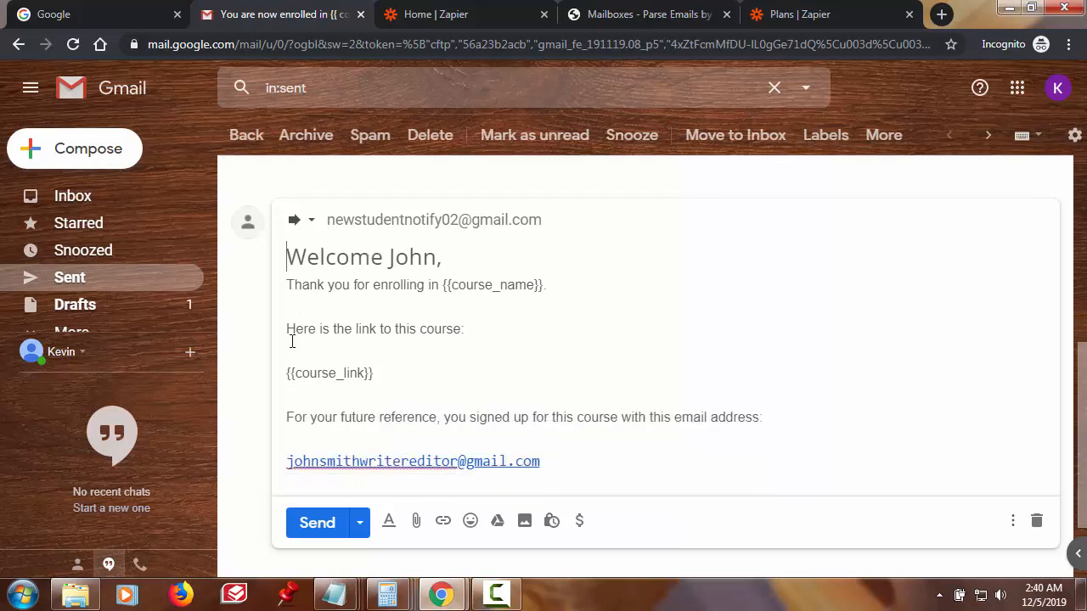
{"action": "scroll", "coordinate": [647, 417], "scroll_direction": "down", "scroll_amount": 1}
{"action": "scroll", "coordinate": [653, 414], "scroll_direction": "down", "scroll_amount": 1}
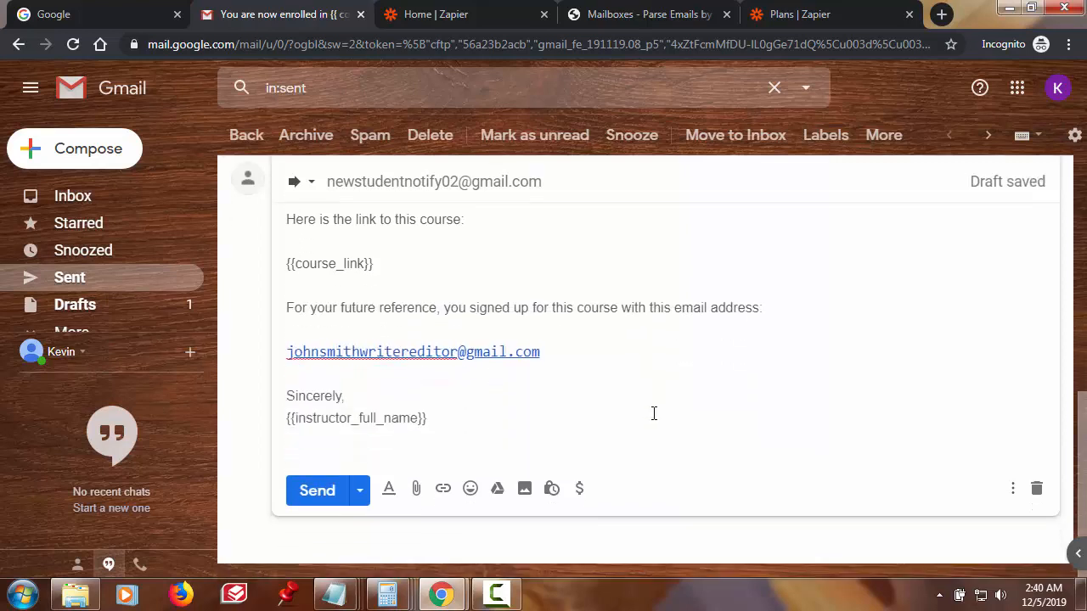
{"action": "scroll", "coordinate": [653, 413], "scroll_direction": "up", "scroll_amount": 1}
{"action": "scroll", "coordinate": [317, 301], "scroll_direction": "up", "scroll_amount": 1}
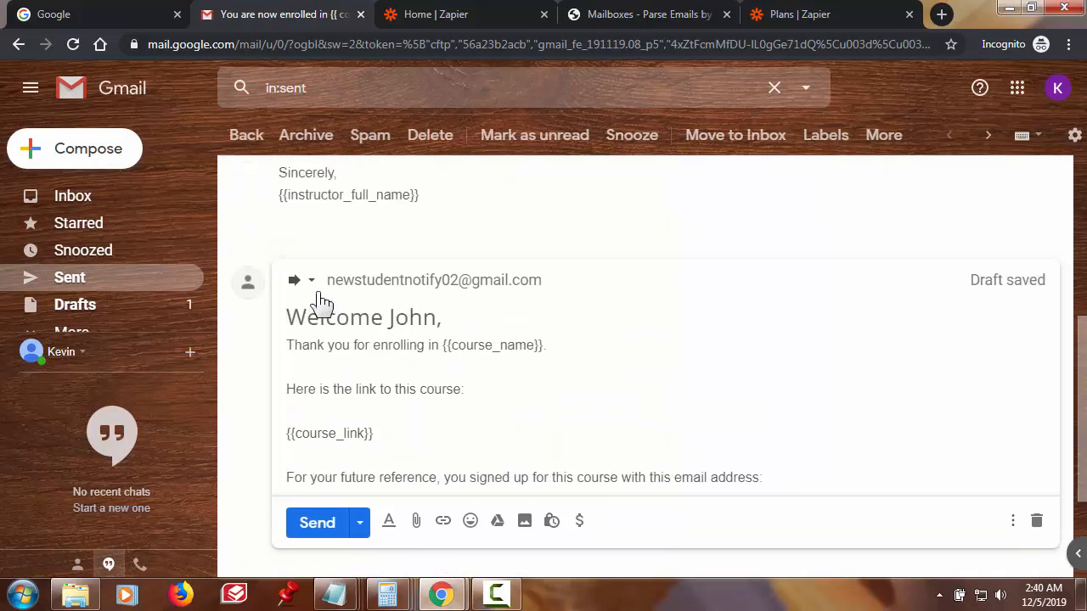
{"action": "left_click", "coordinate": [311, 283]}
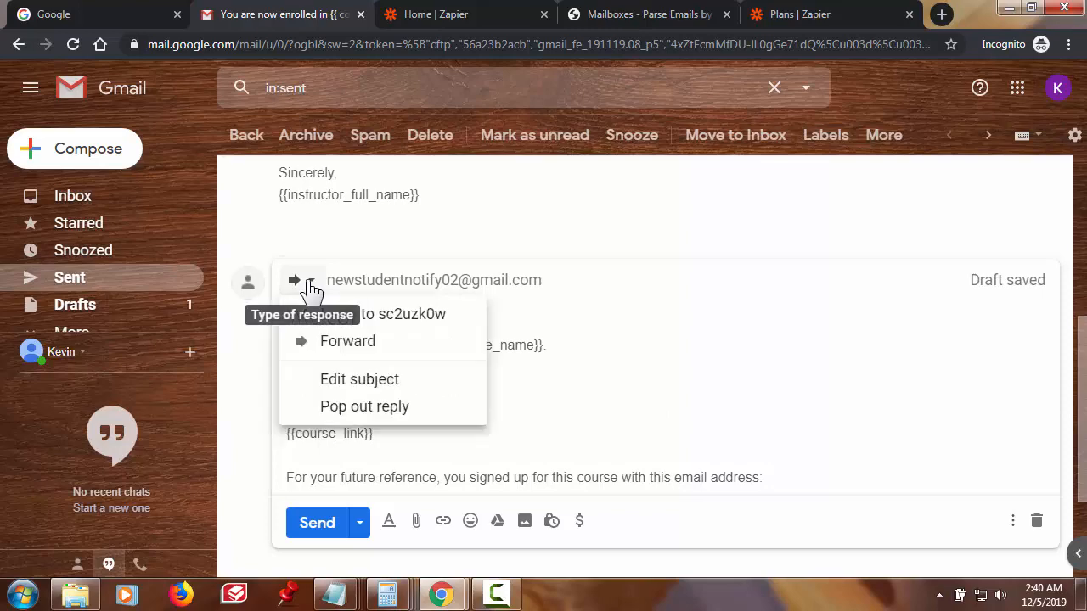
- Send the forward with subject 'You are now enrolled in {{ course_name }}!', removing 'Fwd: '
{"action": "left_click", "coordinate": [367, 379]}
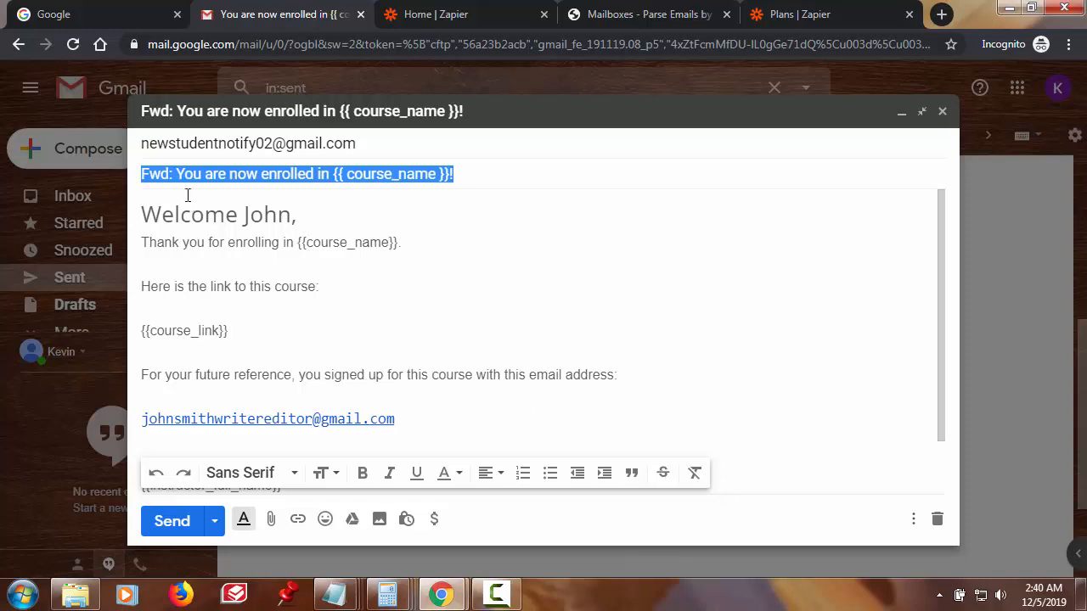
{"action": "left_click", "coordinate": [181, 172]}
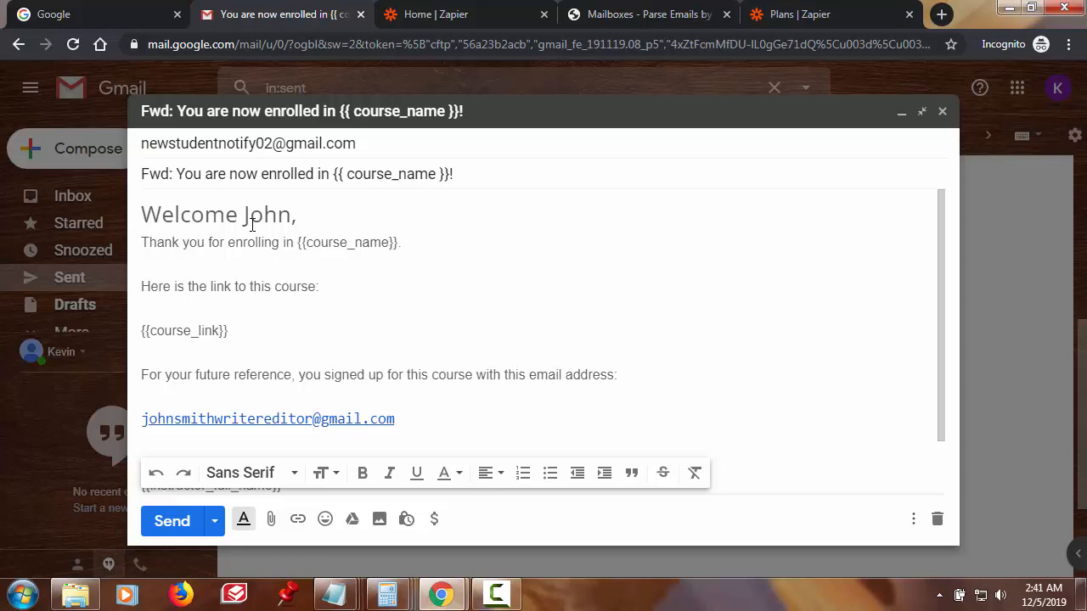
{"action": "key", "text": "BackSpace"}
{"action": "key", "text": "BackSpace"}
{"action": "key", "text": "BackSpace"}
{"action": "key", "text": "BackSpace"}
{"action": "key", "text": "BackSpace"}
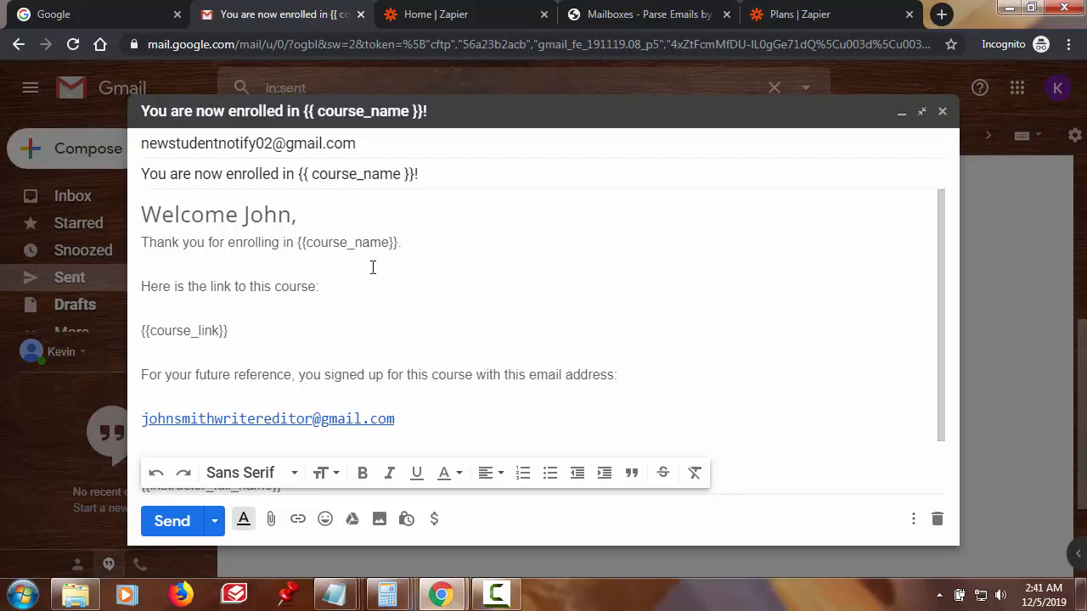
{"action": "scroll", "coordinate": [373, 267], "scroll_direction": "down", "scroll_amount": 2}
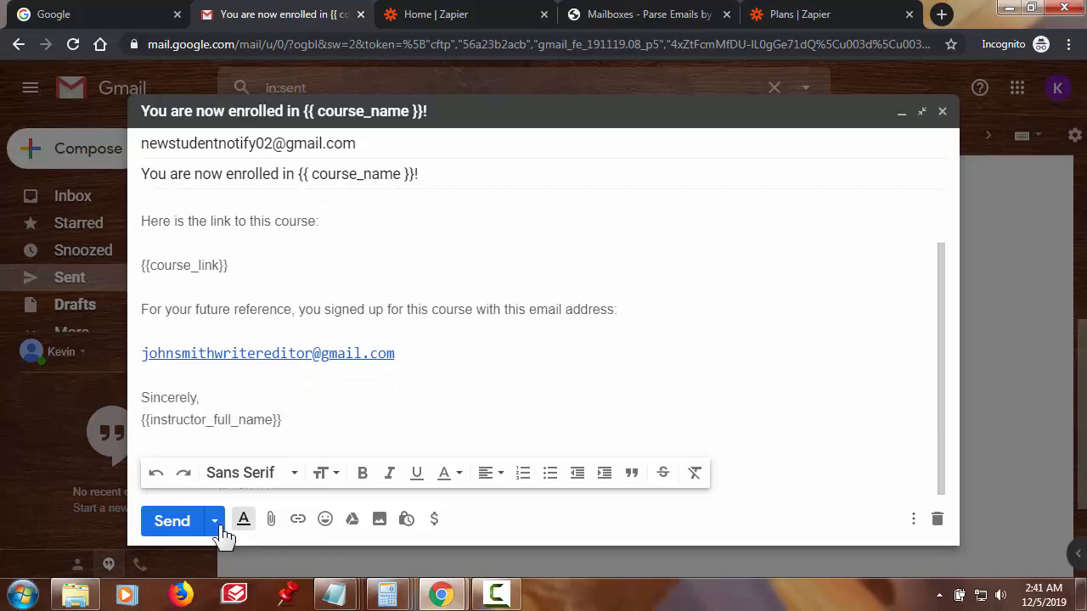
{"action": "left_click", "coordinate": [173, 521]}
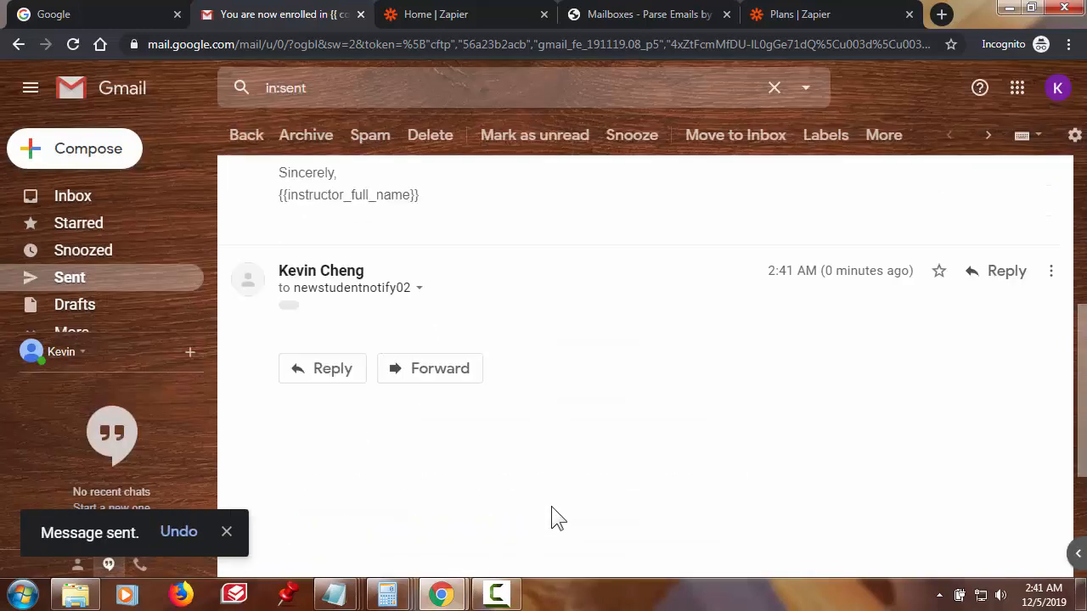
{"action": "left_click", "coordinate": [649, 14]}
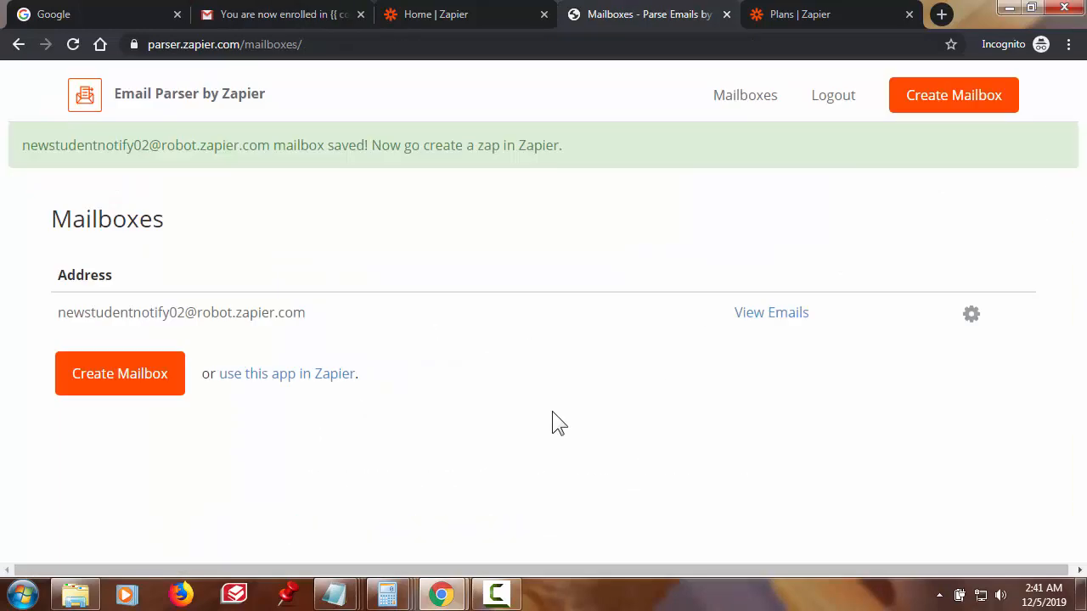
- View the parser mailbox's received enrollment email and its parsed output fields
{"action": "left_click", "coordinate": [741, 97]}
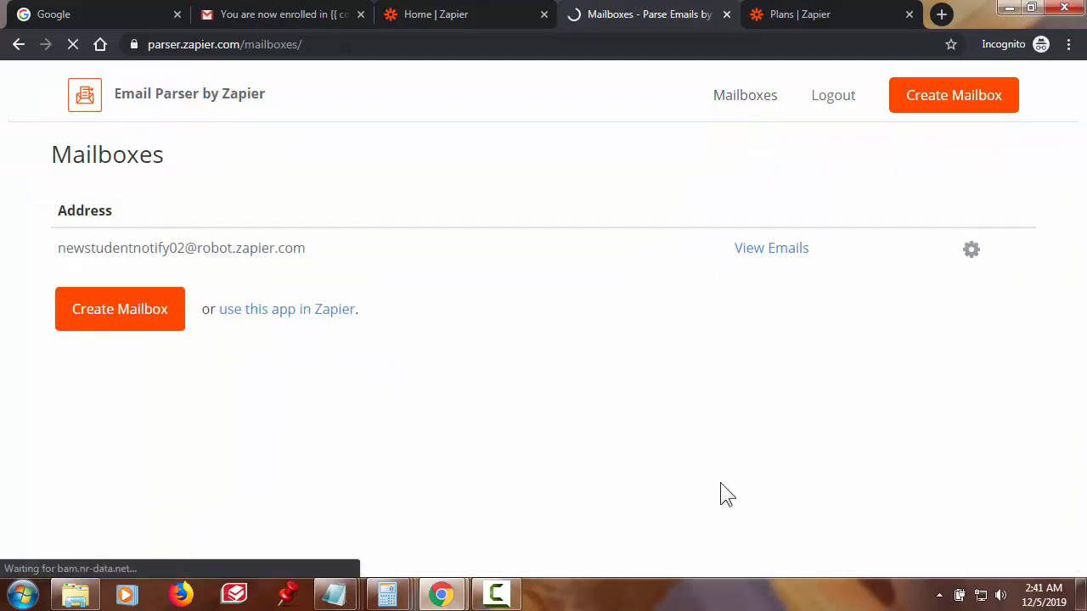
{"action": "left_click", "coordinate": [772, 250]}
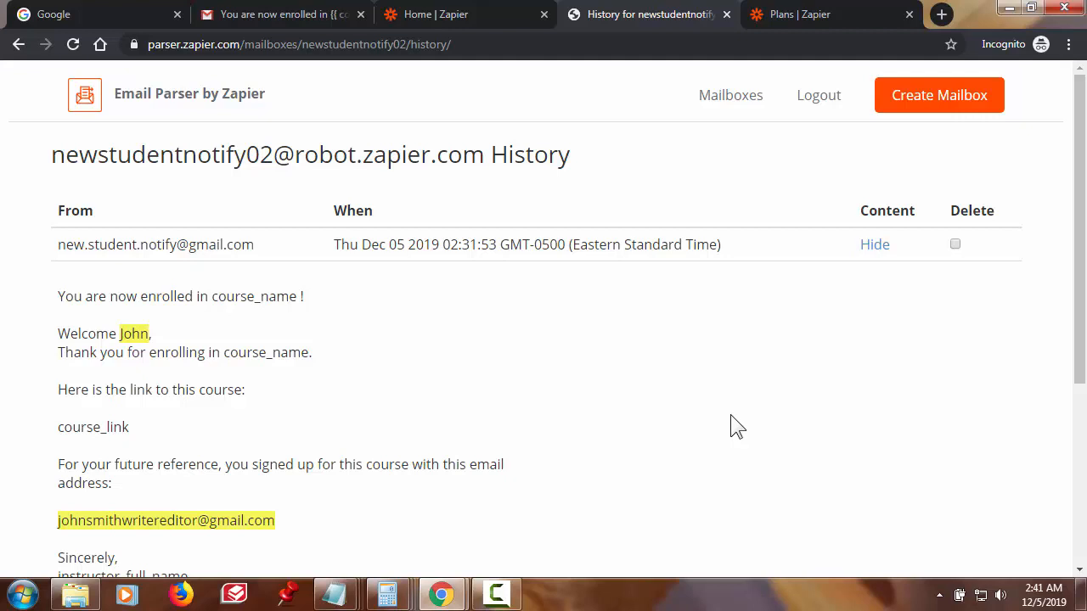
{"action": "scroll", "coordinate": [732, 418], "scroll_direction": "down", "scroll_amount": 1}
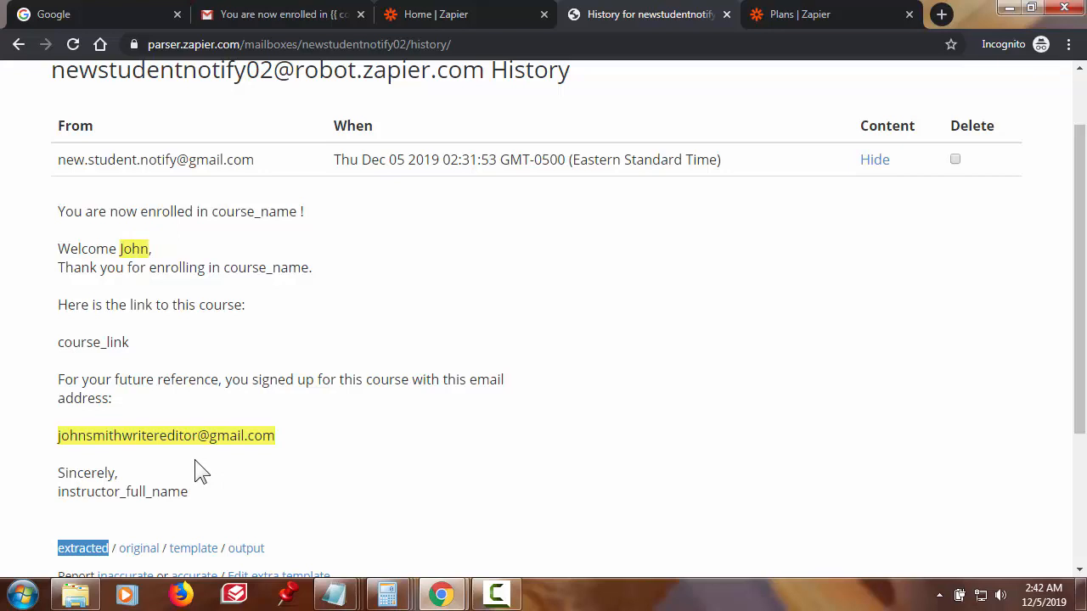
{"action": "scroll", "coordinate": [244, 481], "scroll_direction": "down", "scroll_amount": 1}
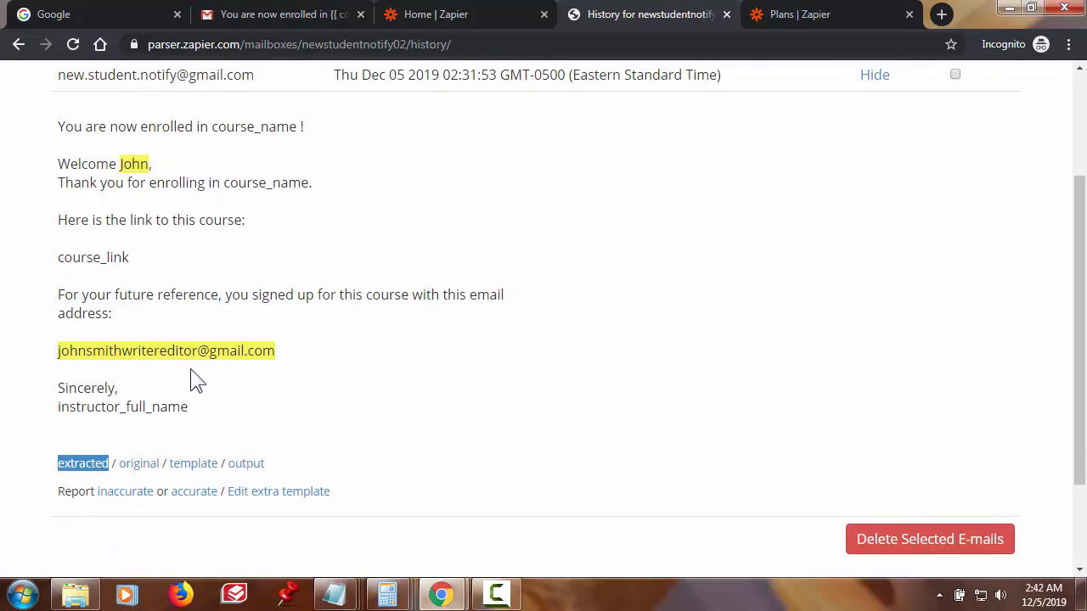
{"action": "mouse_move", "coordinate": [195, 357]}
{"action": "scroll", "coordinate": [340, 516], "scroll_direction": "down", "scroll_amount": 1}
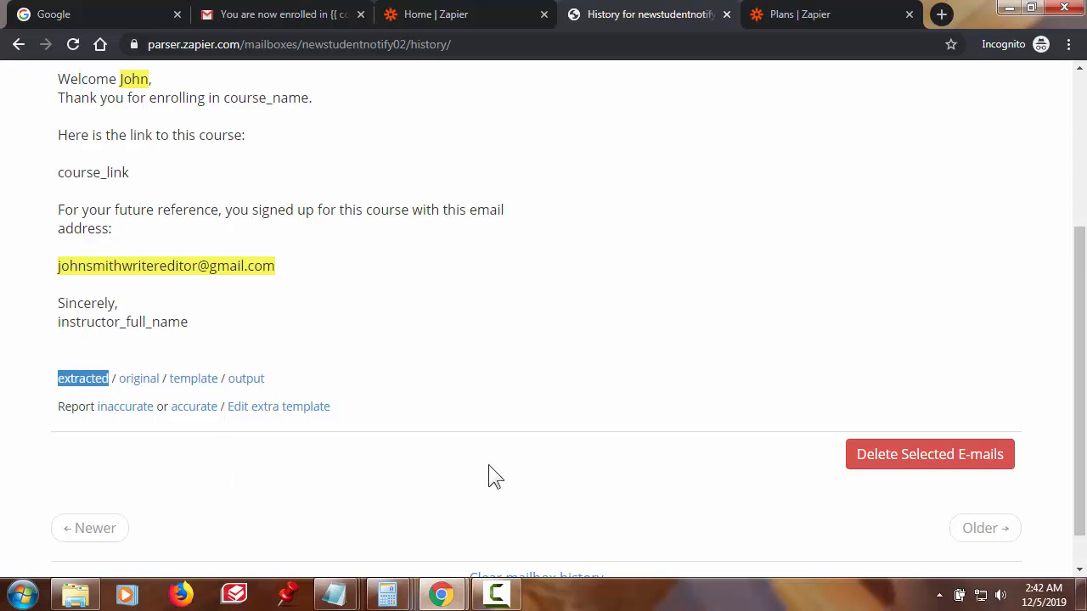
{"action": "scroll", "coordinate": [488, 476], "scroll_direction": "up", "scroll_amount": 1}
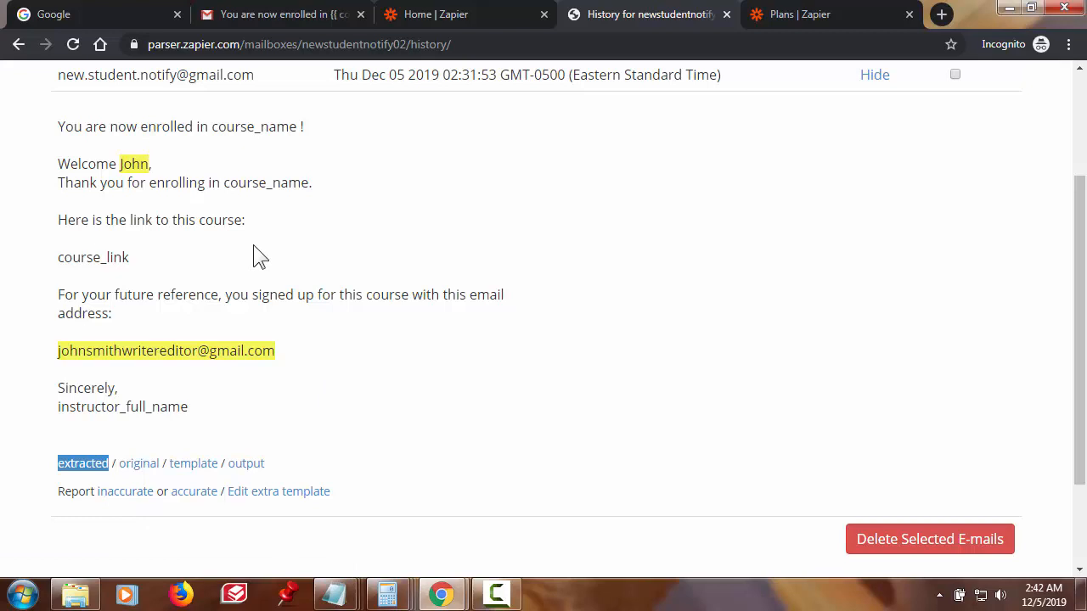
{"action": "left_click", "coordinate": [255, 465]}
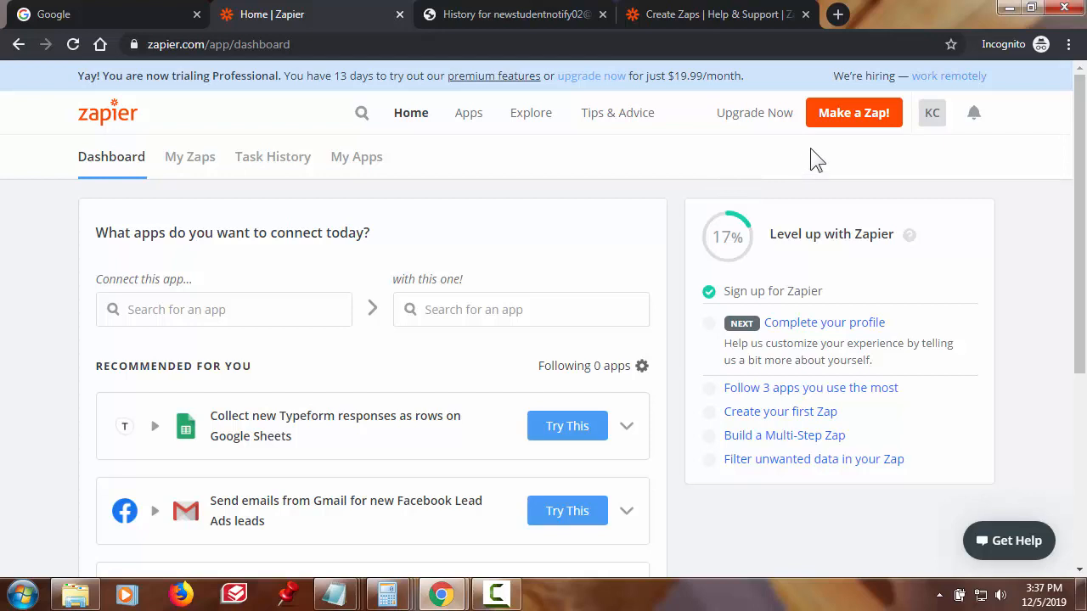
- Start a new zap from the dashboard's 'Make a Zap!' button
{"action": "left_click", "coordinate": [866, 129]}
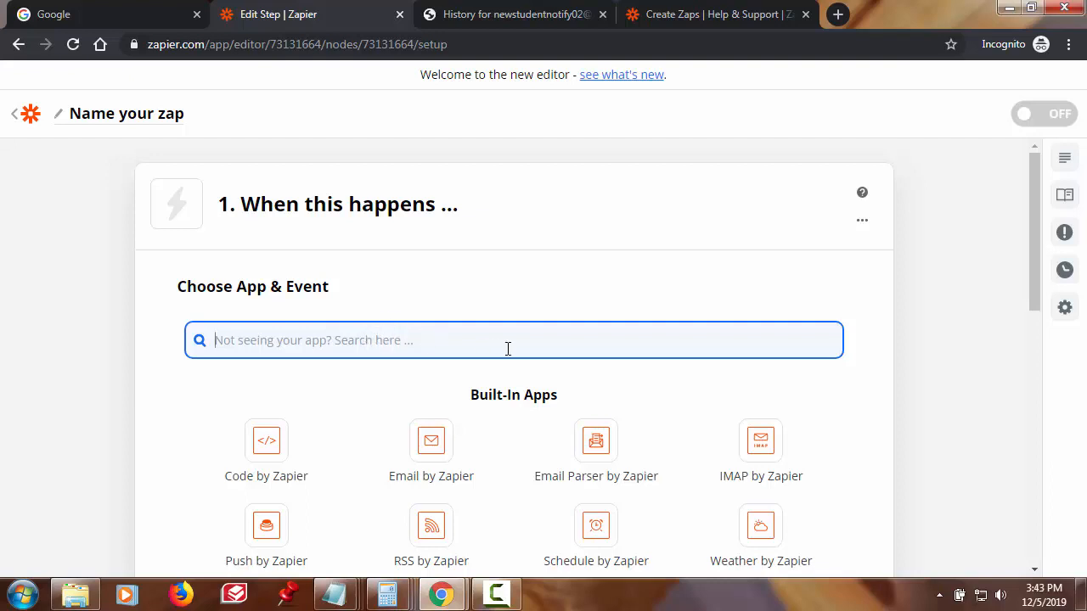
- Set the trigger to Email Parser by Zapier with the New Email event and continue
{"action": "scroll", "coordinate": [599, 380], "scroll_direction": "down", "scroll_amount": 1}
{"action": "scroll", "coordinate": [598, 379], "scroll_direction": "down", "scroll_amount": 1}
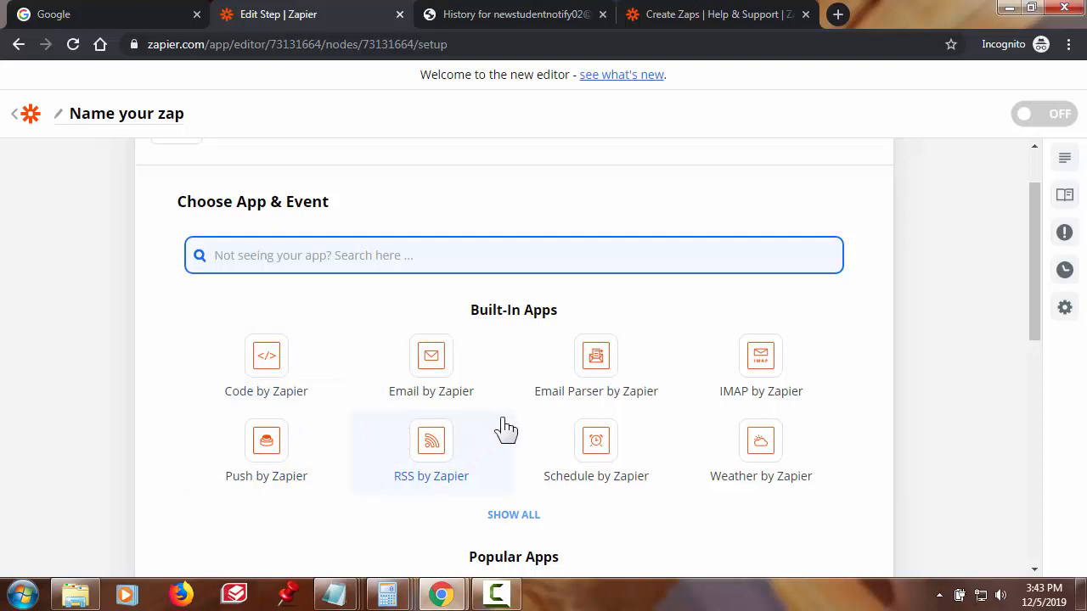
{"action": "left_click", "coordinate": [600, 361]}
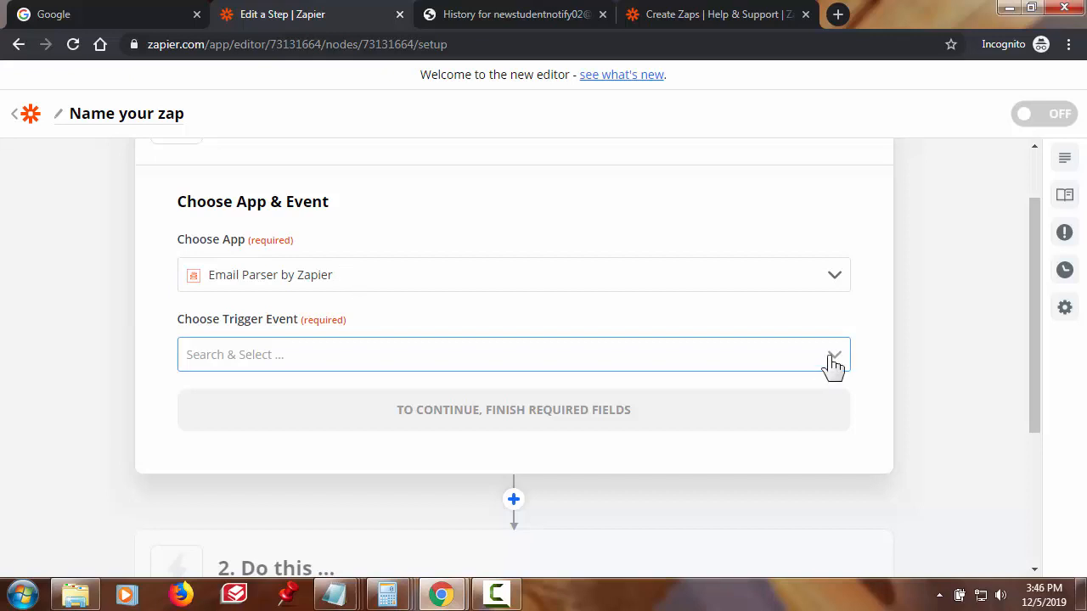
{"action": "left_click", "coordinate": [834, 363]}
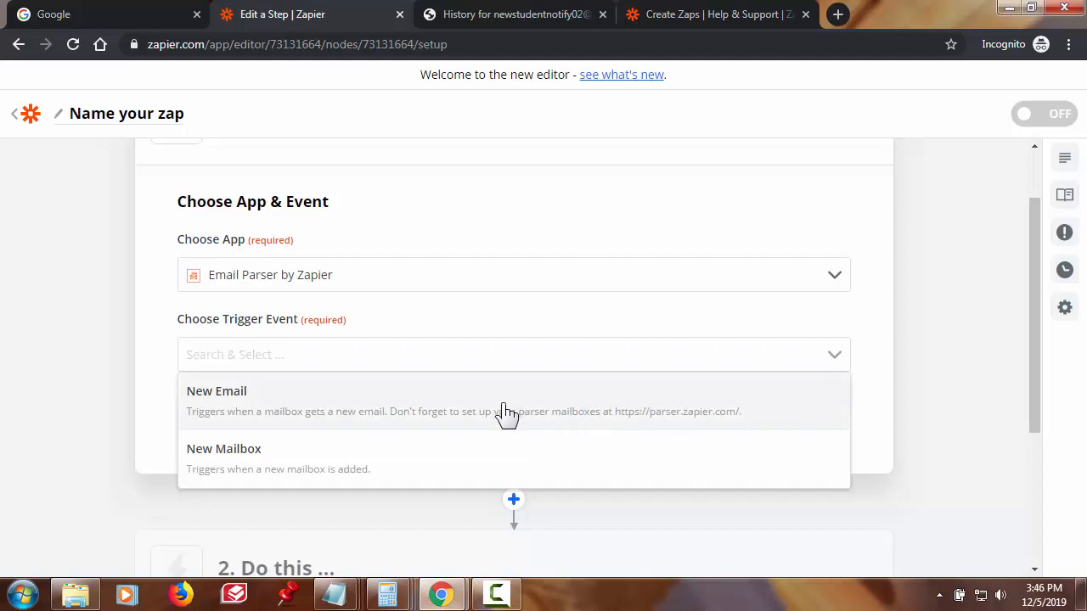
{"action": "left_click", "coordinate": [504, 413]}
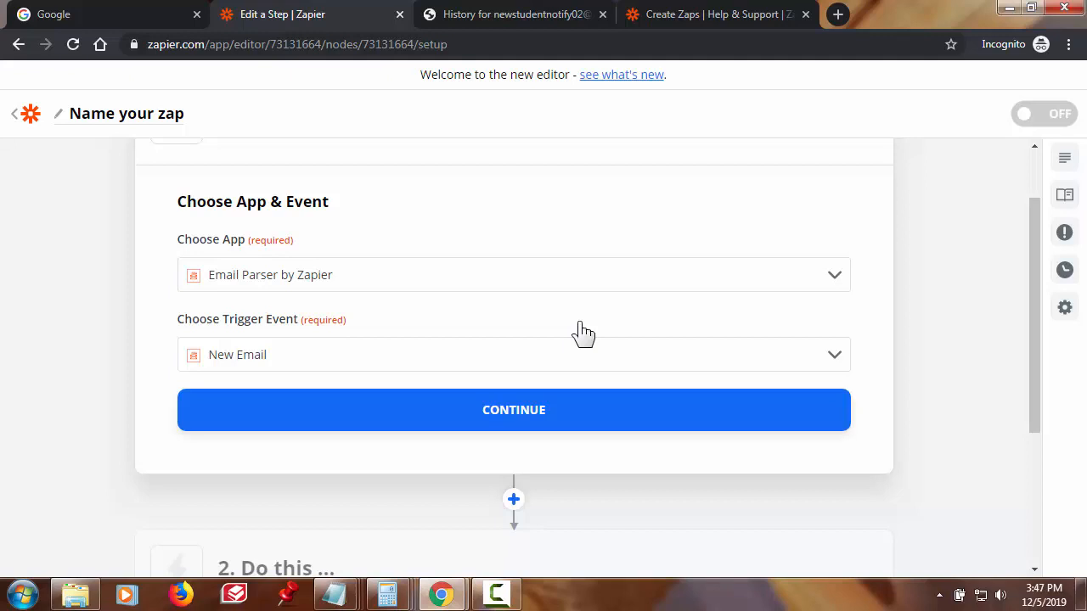
{"action": "left_click", "coordinate": [540, 422]}
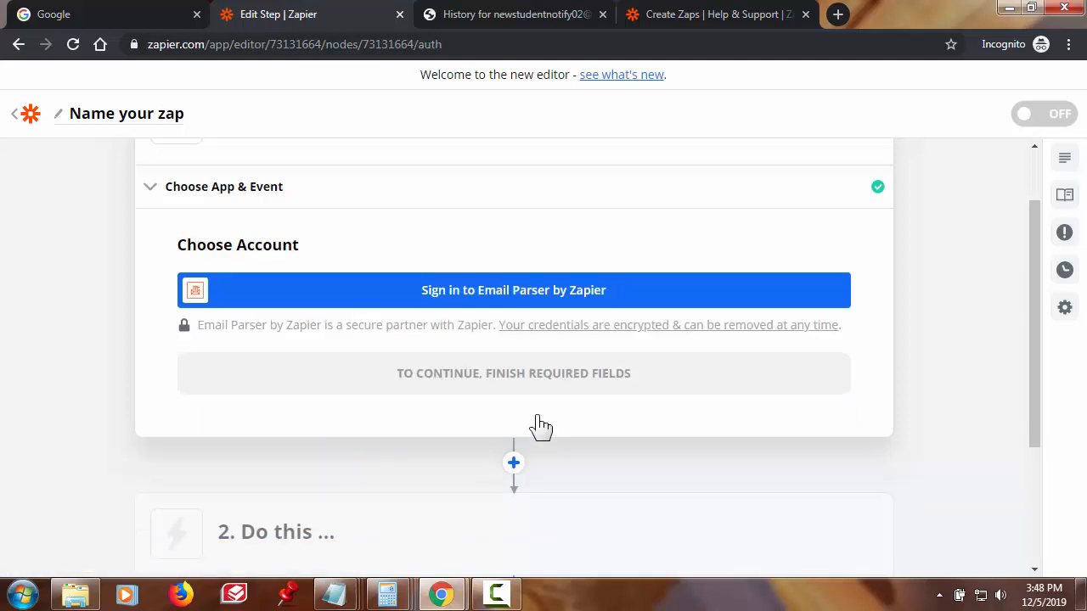
- Sign in and authorize the Zapier Email Parser account, then continue
{"action": "left_click", "coordinate": [525, 299]}
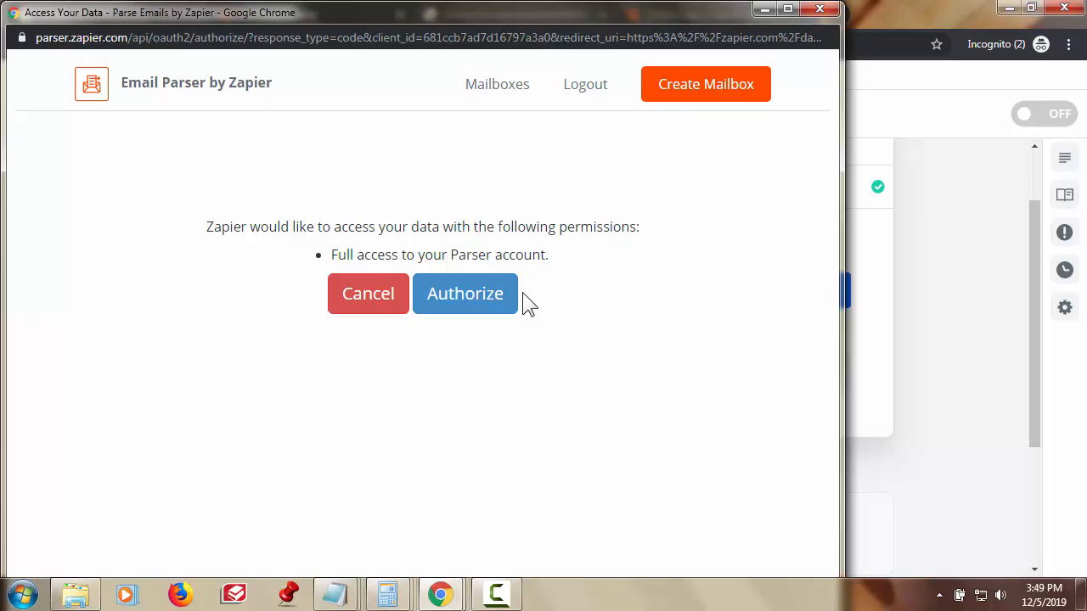
{"action": "left_click", "coordinate": [490, 316]}
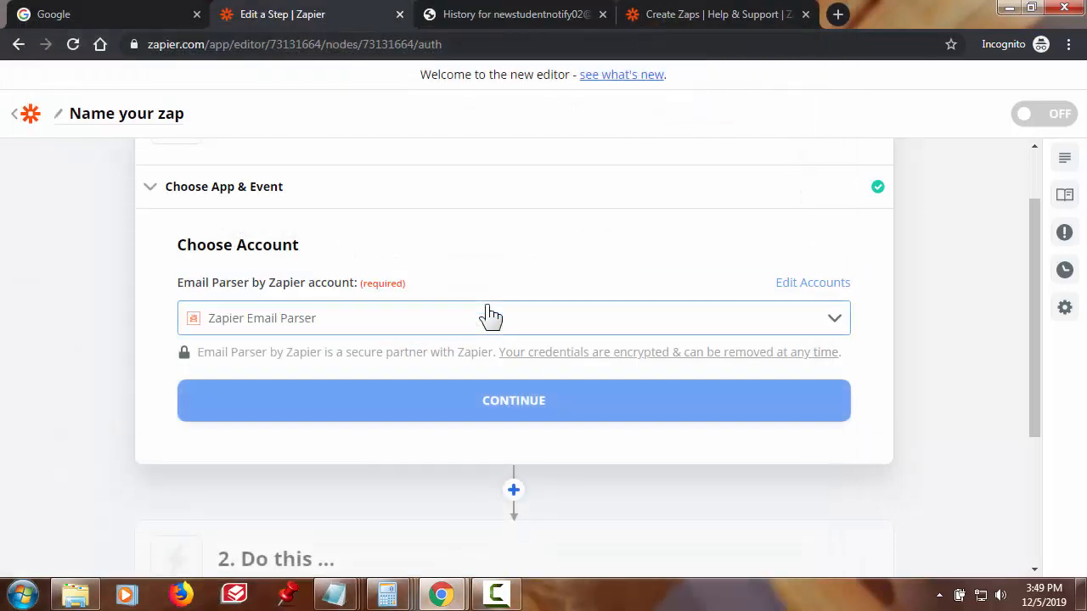
{"action": "left_click", "coordinate": [543, 406]}
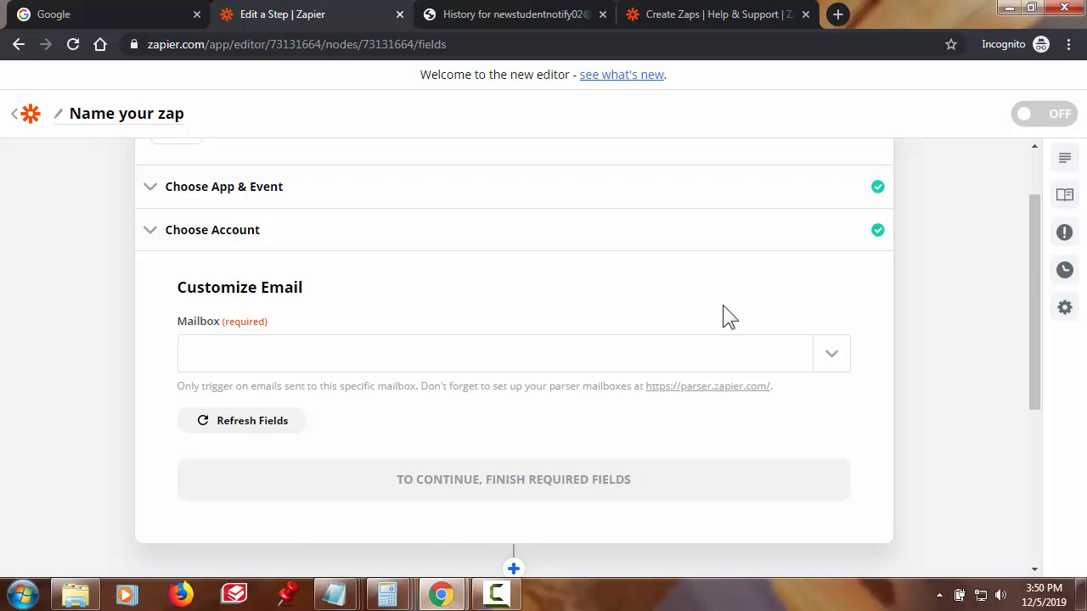
- Choose the robot.zapier.com parser mailbox for the trigger and continue
{"action": "left_click", "coordinate": [829, 356]}
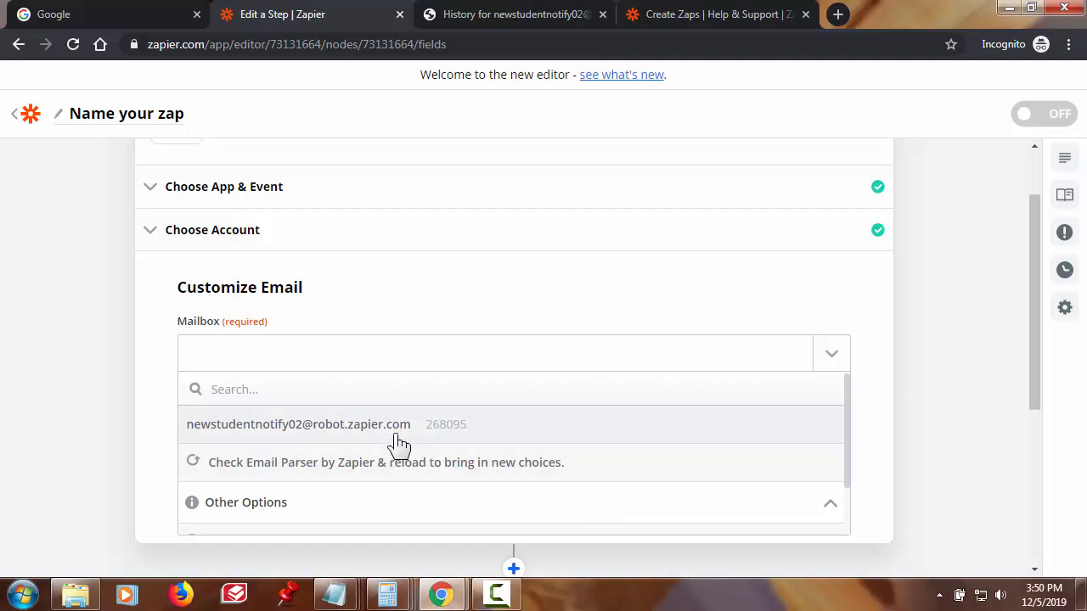
{"action": "left_click", "coordinate": [283, 433]}
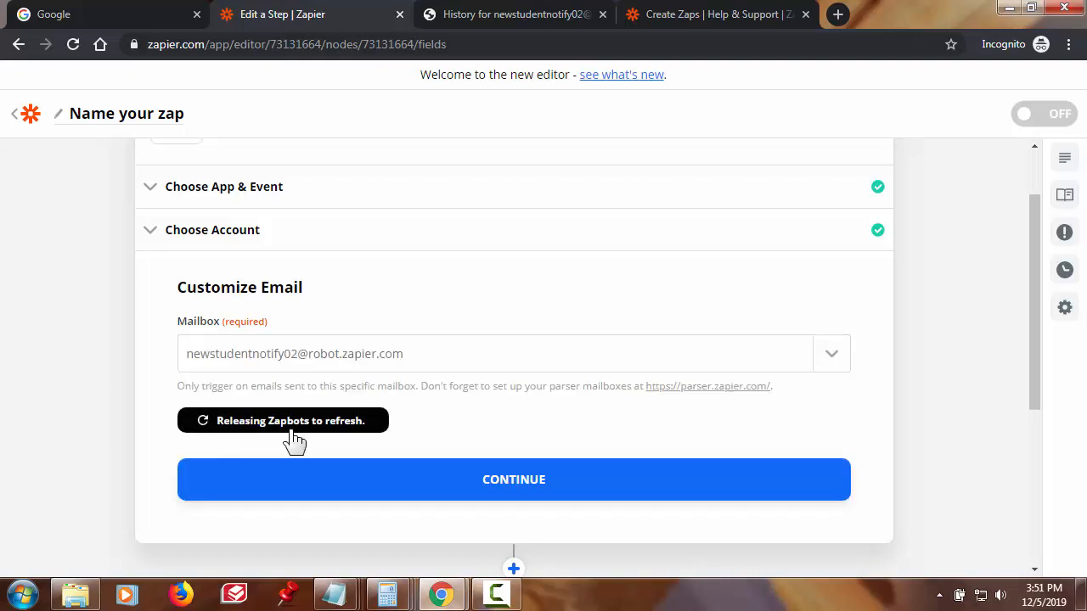
{"action": "left_click", "coordinate": [472, 480]}
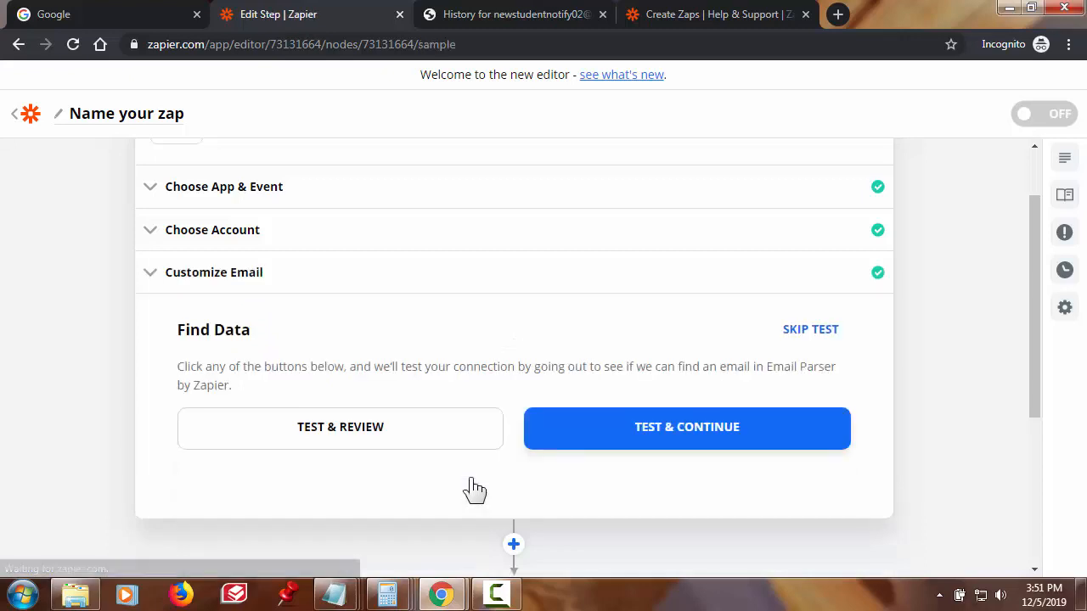
- Run TEST & REVIEW to pull in sample Email A
{"action": "left_click", "coordinate": [344, 433]}
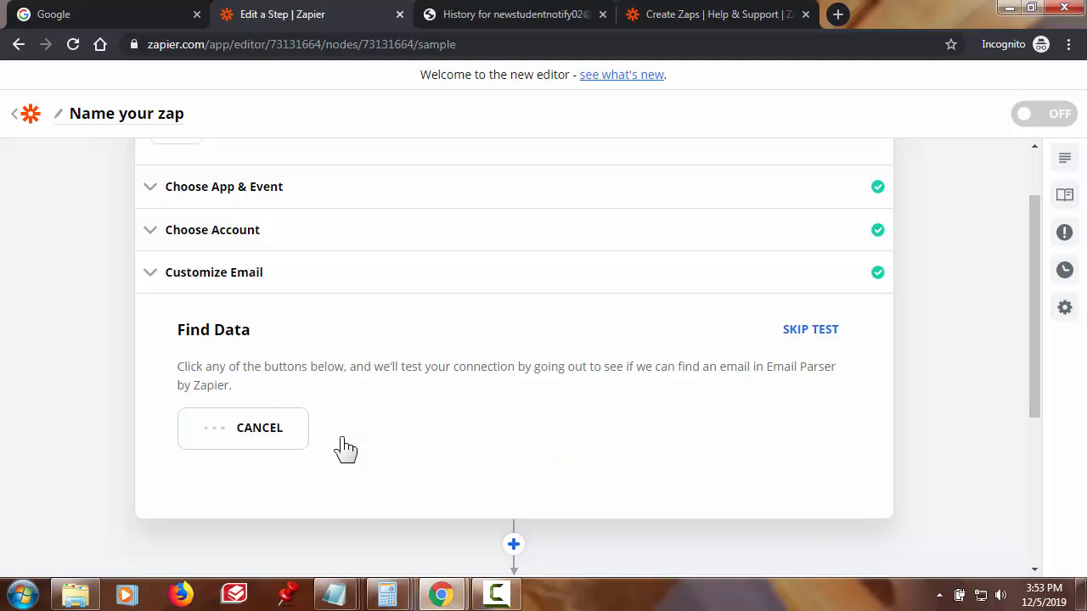
{"action": "scroll", "coordinate": [802, 480], "scroll_direction": "down", "scroll_amount": 3}
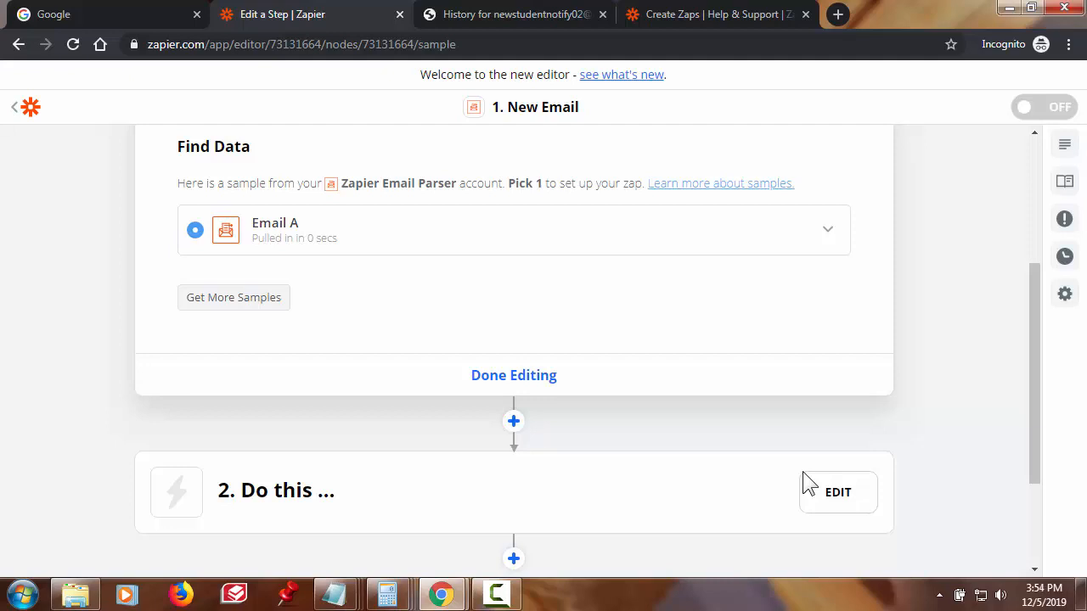
{"action": "left_click", "coordinate": [823, 231]}
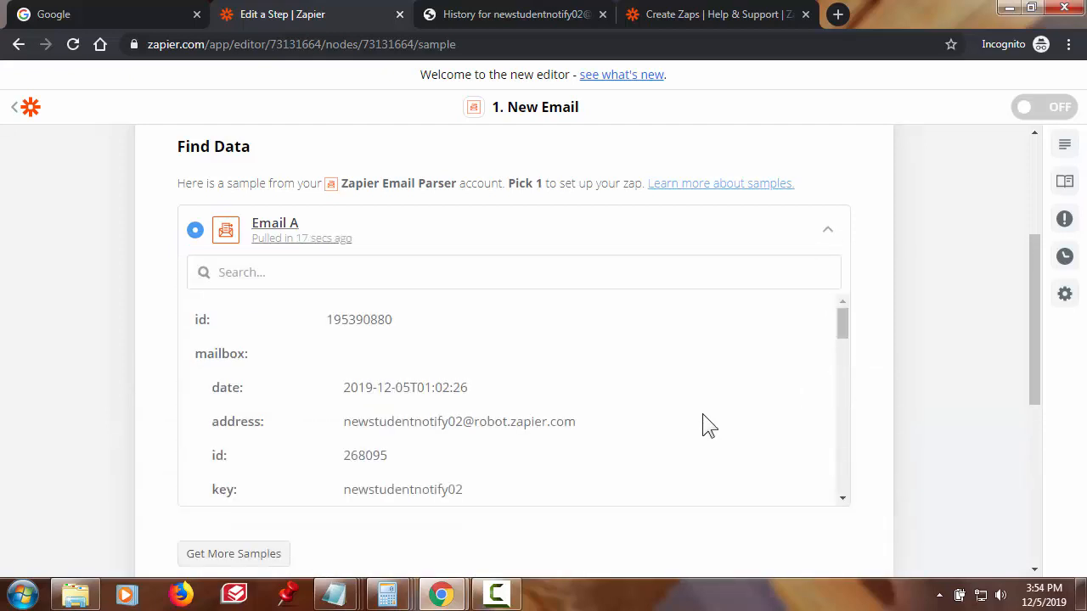
{"action": "scroll", "coordinate": [707, 425], "scroll_direction": "down", "scroll_amount": 1}
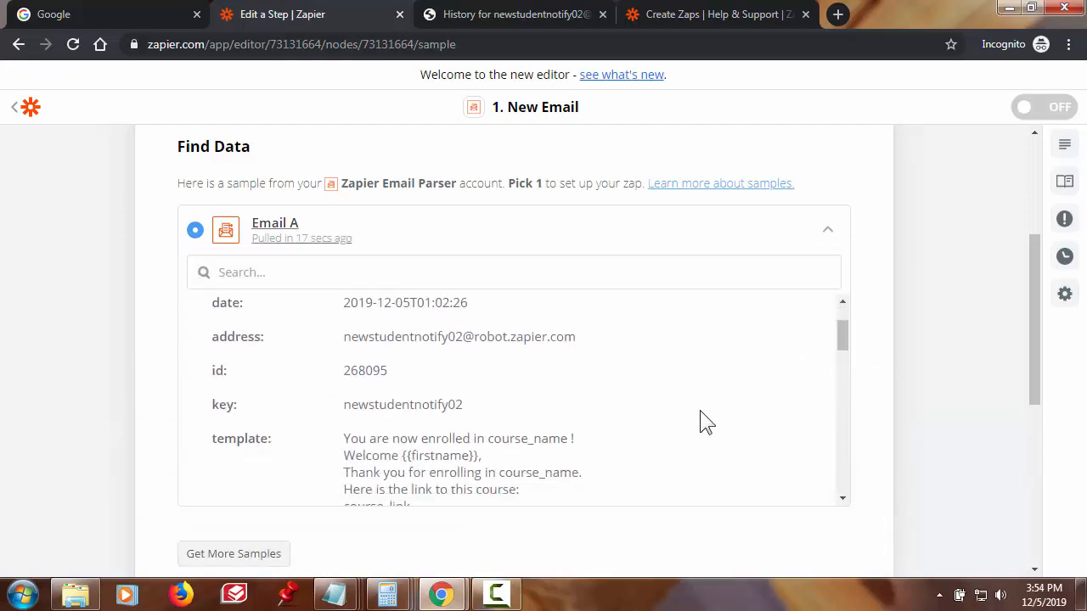
{"action": "scroll", "coordinate": [707, 422], "scroll_direction": "down", "scroll_amount": 1}
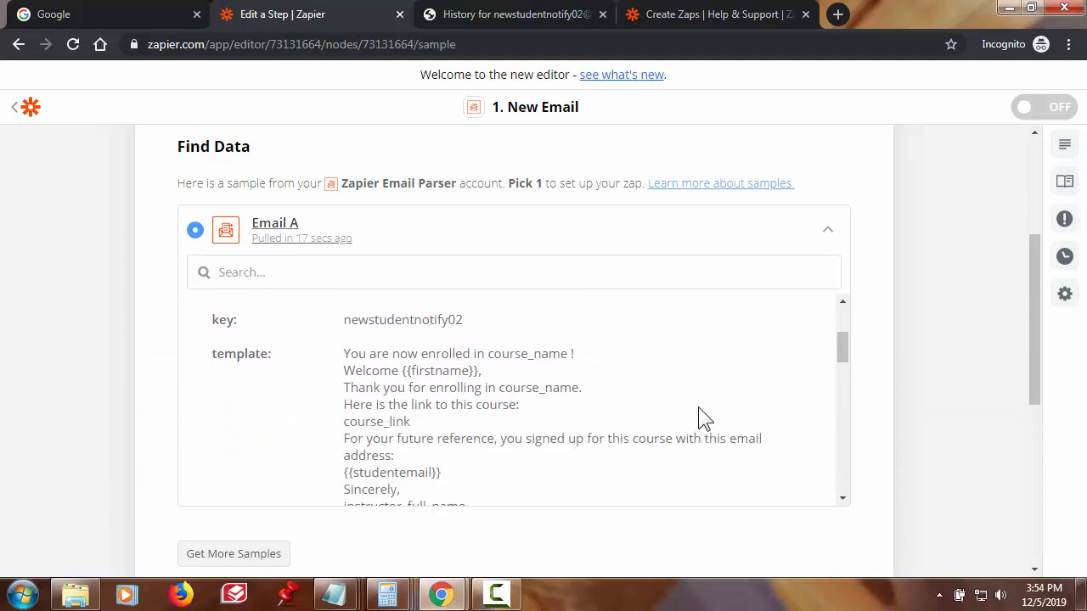
{"action": "scroll", "coordinate": [701, 420], "scroll_direction": "up", "scroll_amount": 1}
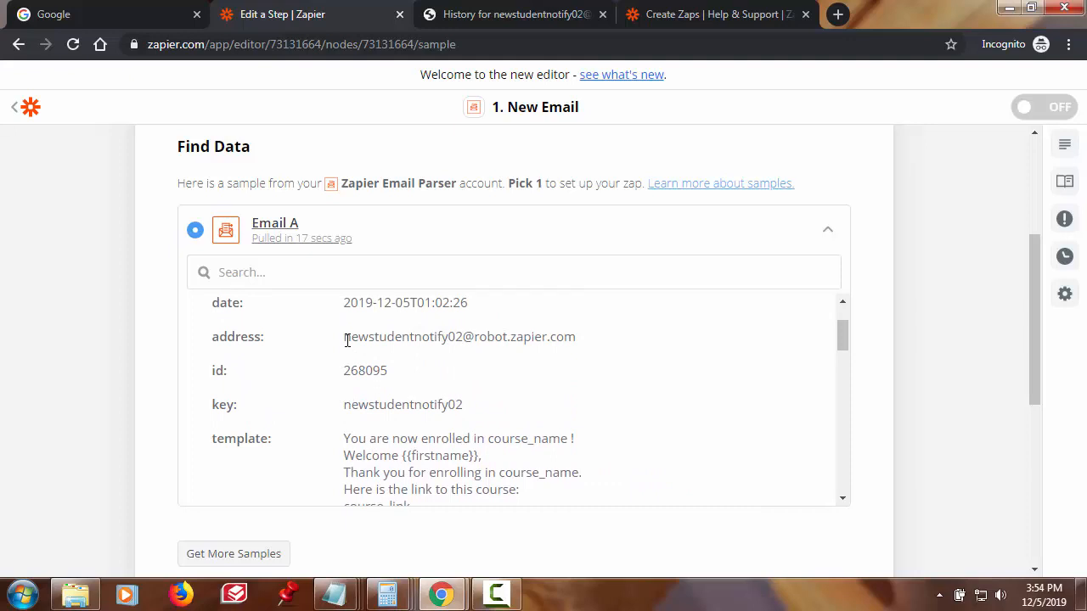
{"action": "left_click_drag", "start_coordinate": [347, 339], "coordinate": [584, 355]}
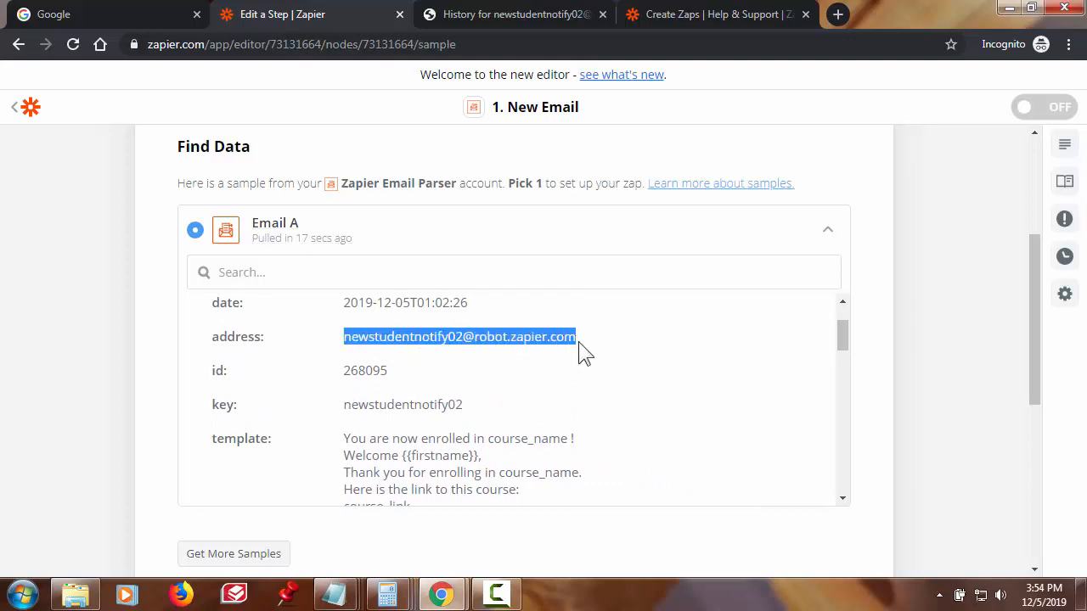
{"action": "left_click", "coordinate": [602, 422]}
{"action": "scroll", "coordinate": [602, 421], "scroll_direction": "down", "scroll_amount": 1}
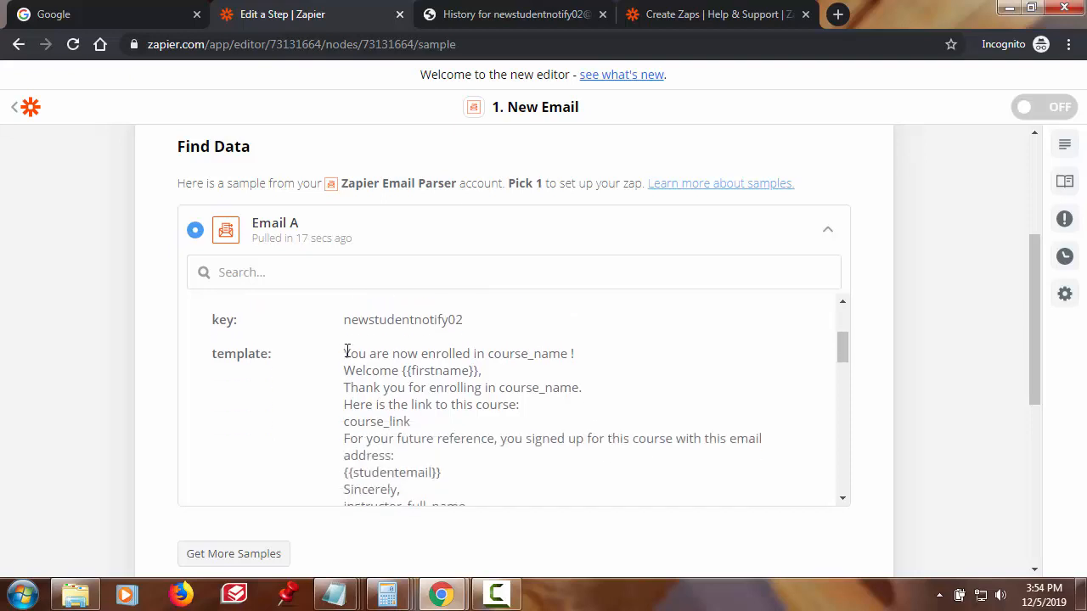
{"action": "left_click_drag", "start_coordinate": [347, 352], "coordinate": [575, 354]}
{"action": "left_click_drag", "start_coordinate": [343, 371], "coordinate": [487, 374]}
{"action": "left_click", "coordinate": [486, 418]}
{"action": "scroll", "coordinate": [486, 419], "scroll_direction": "down", "scroll_amount": 1}
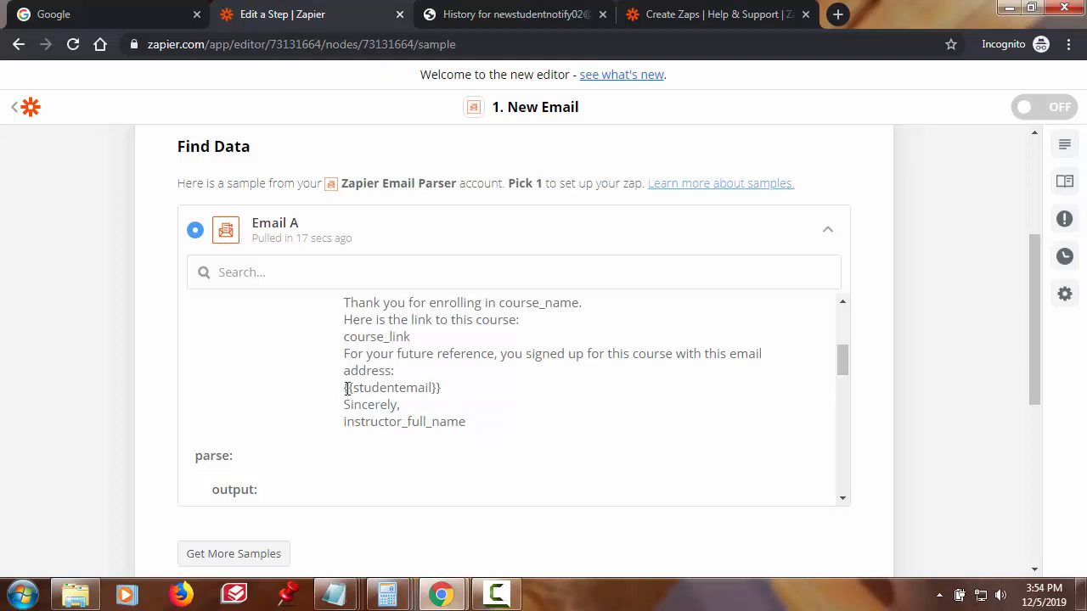
{"action": "left_click_drag", "start_coordinate": [344, 388], "coordinate": [463, 406]}
{"action": "left_click", "coordinate": [472, 408]}
{"action": "scroll", "coordinate": [491, 420], "scroll_direction": "down", "scroll_amount": 3}
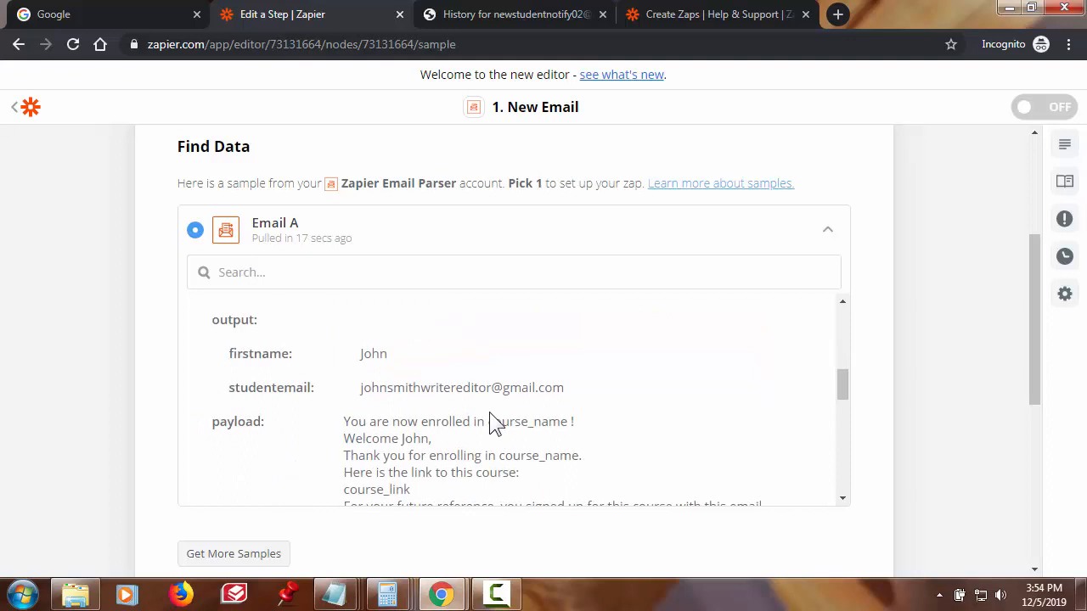
{"action": "scroll", "coordinate": [489, 422], "scroll_direction": "up", "scroll_amount": 1}
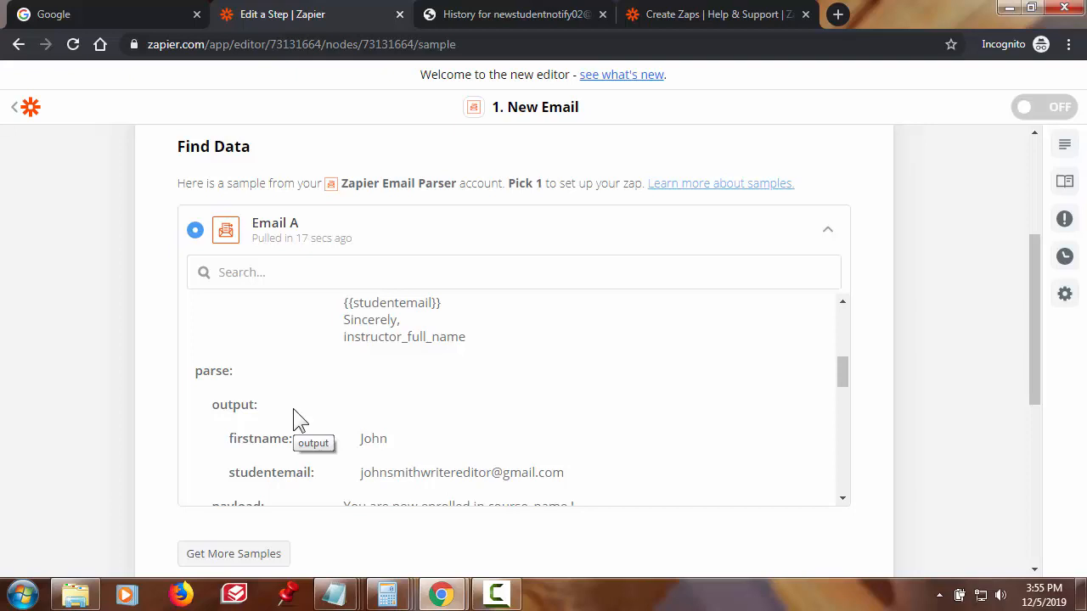
{"action": "scroll", "coordinate": [606, 346], "scroll_direction": "down", "scroll_amount": 1}
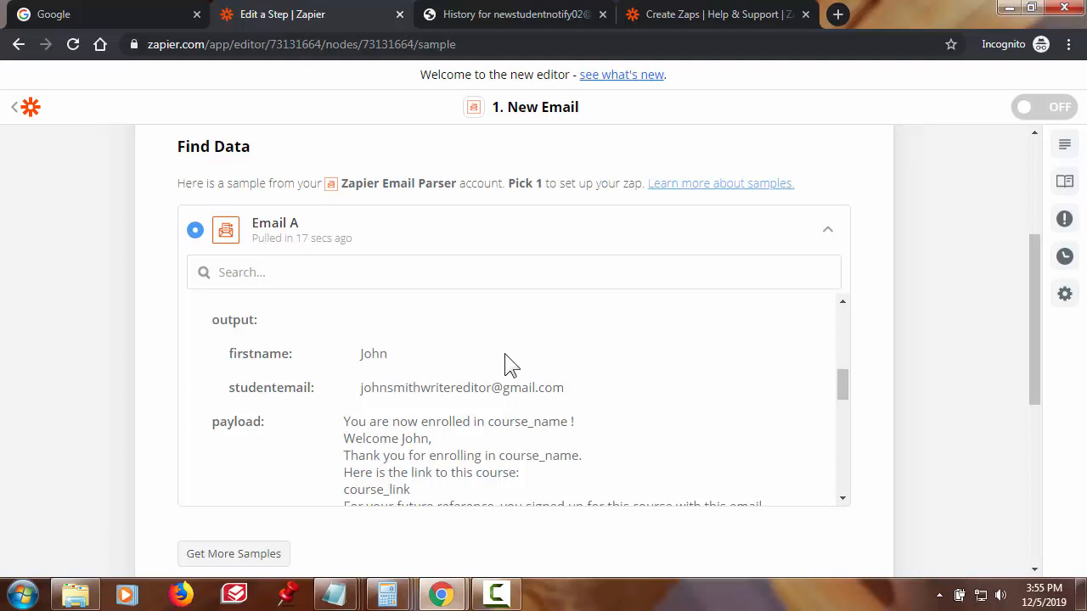
{"action": "scroll", "coordinate": [504, 353], "scroll_direction": "up", "scroll_amount": 1}
{"action": "scroll", "coordinate": [505, 351], "scroll_direction": "down", "scroll_amount": 1}
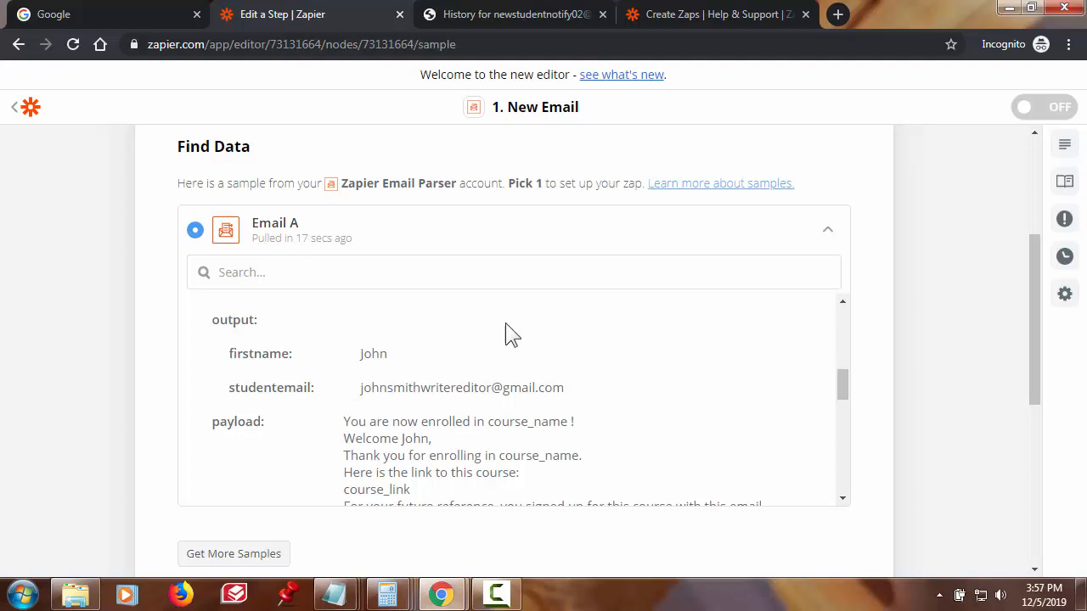
{"action": "scroll", "coordinate": [560, 331], "scroll_direction": "down", "scroll_amount": 1}
{"action": "scroll", "coordinate": [556, 302], "scroll_direction": "up", "scroll_amount": 1}
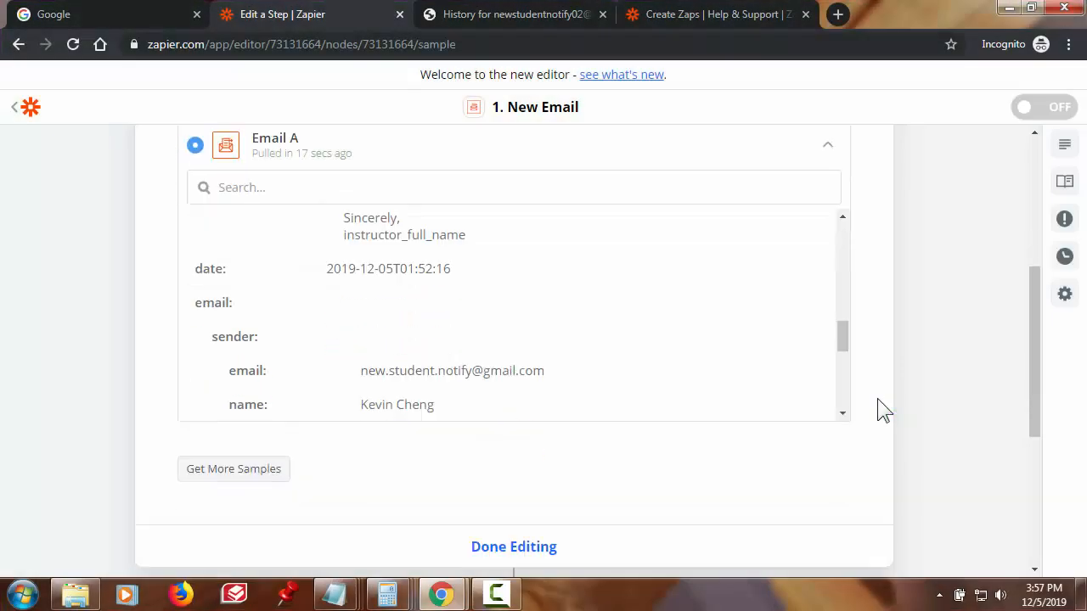
{"action": "scroll", "coordinate": [877, 398], "scroll_direction": "down", "scroll_amount": 1}
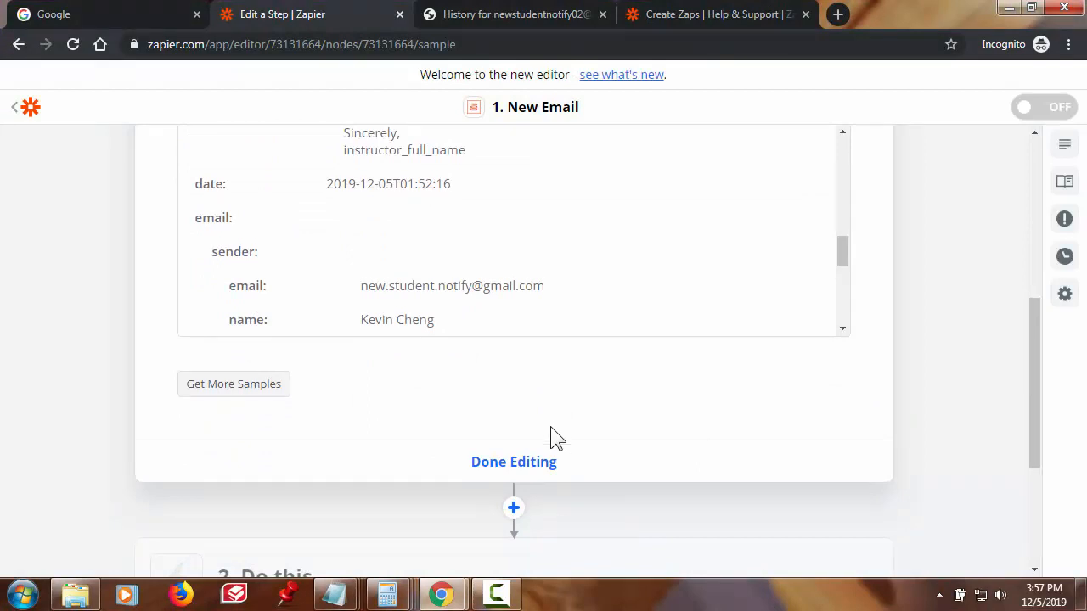
- Close the New Email trigger editor with Done Editing
{"action": "left_click", "coordinate": [523, 463]}
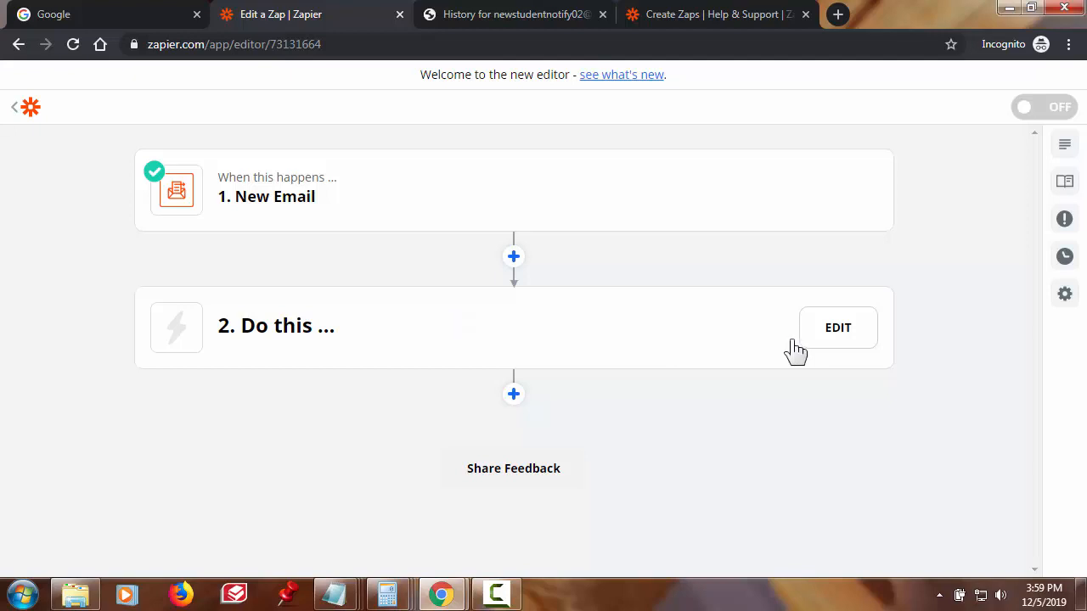
- Open the 'Do this' step for setup and search apps for mailchimp
{"action": "left_click", "coordinate": [837, 334]}
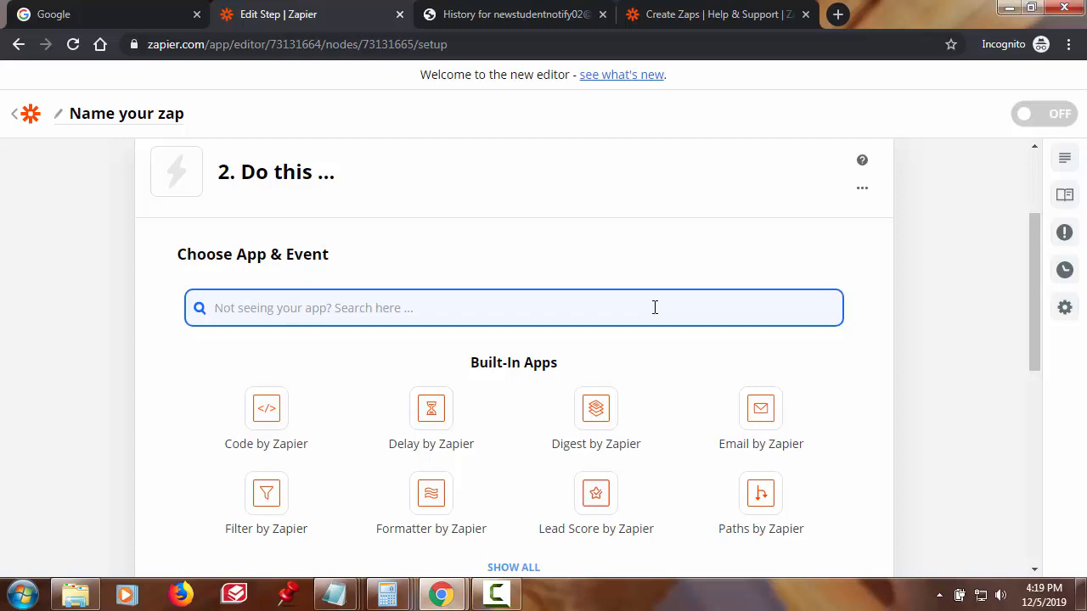
{"action": "type", "text": "mail"}
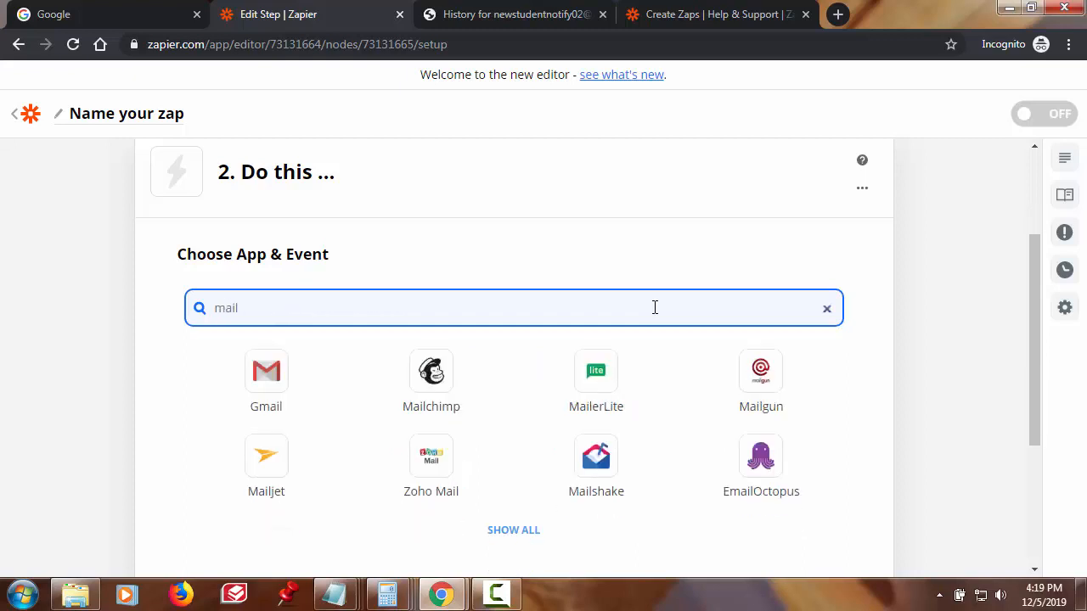
{"action": "type", "text": "chimp"}
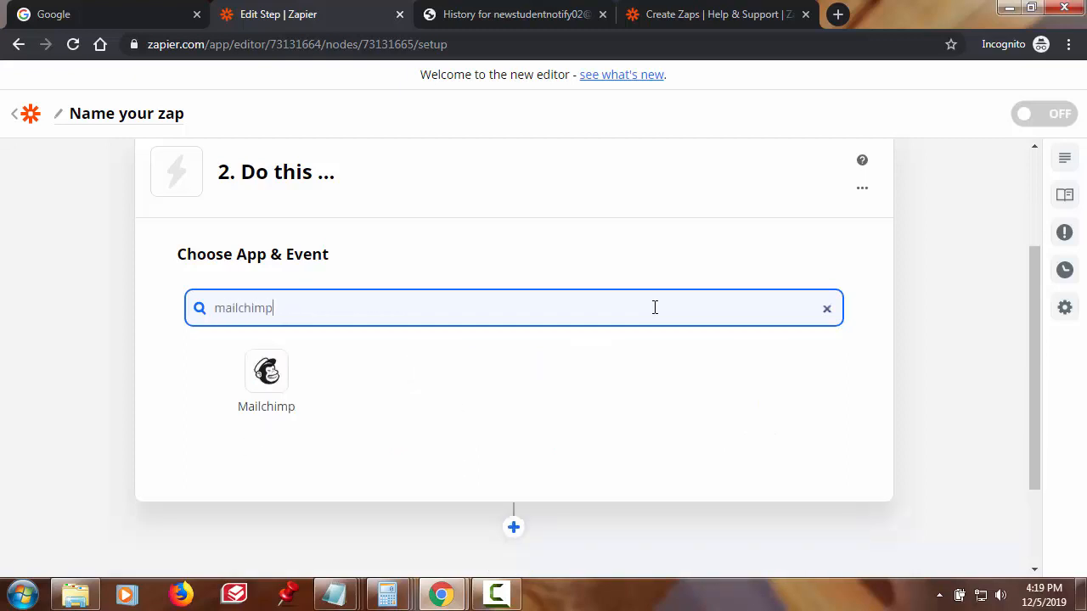
- Choose Mailchimp with the Add/Update Subscriber event for the action step
{"action": "left_click", "coordinate": [272, 395]}
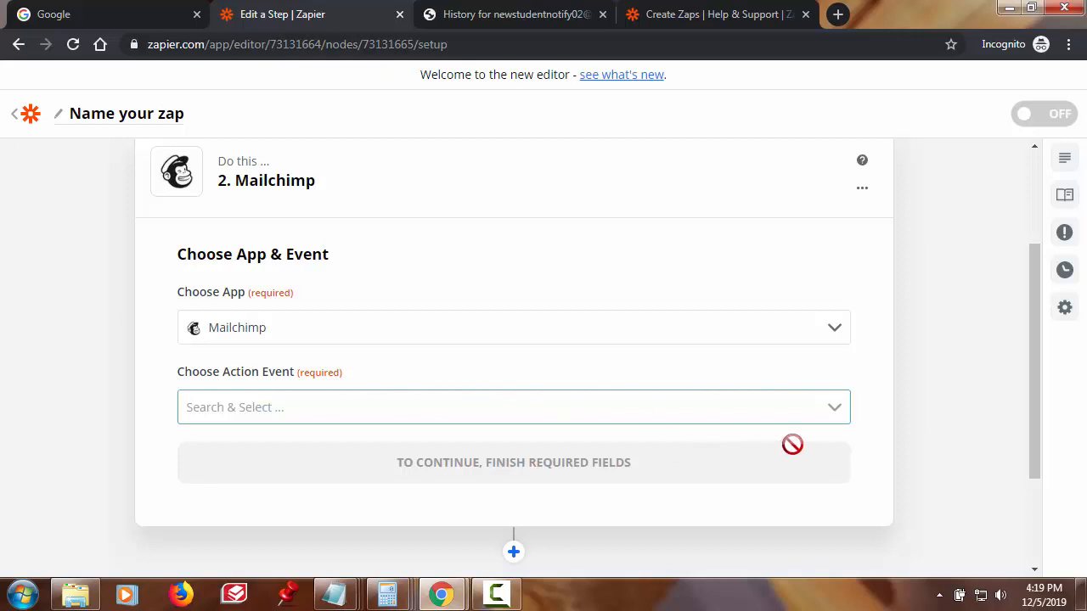
{"action": "left_click", "coordinate": [832, 420]}
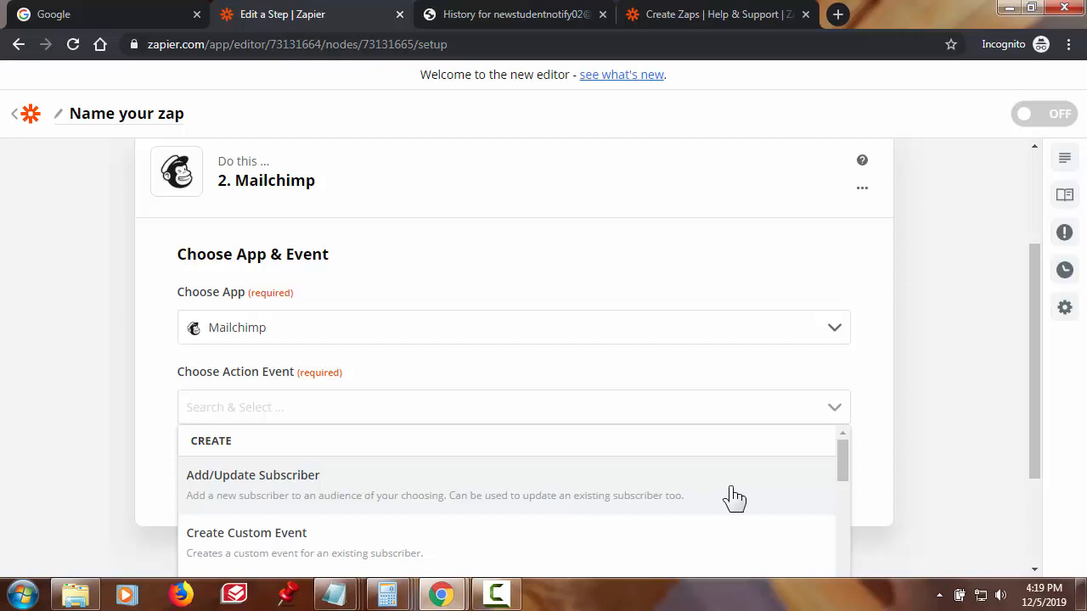
{"action": "left_click", "coordinate": [605, 494]}
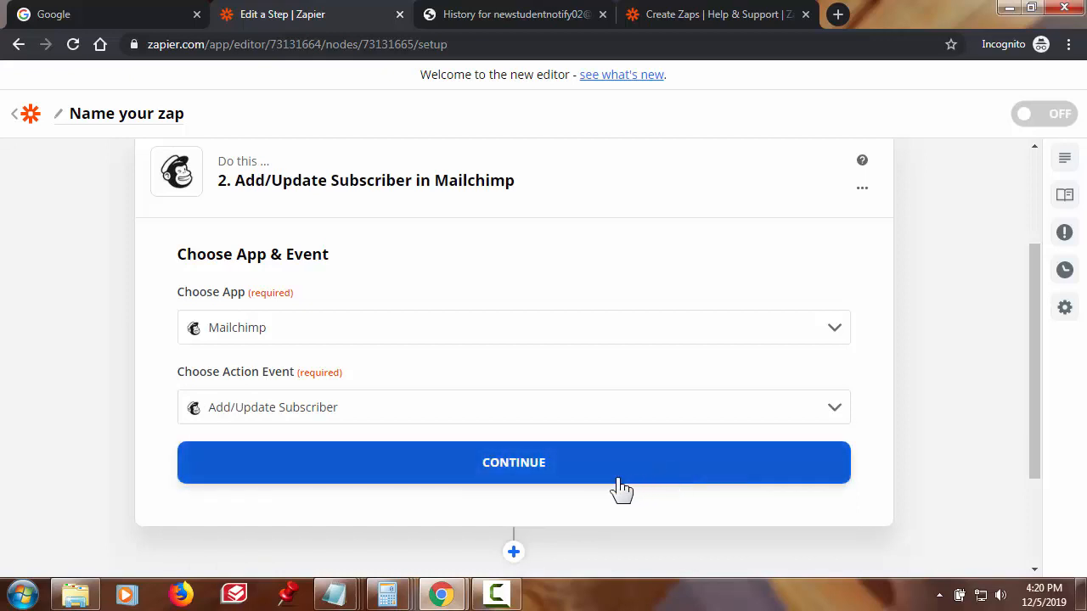
- Sign in to Mailchimp with the account username and password to connect it to the Add/Update Subscriber step
{"action": "left_click", "coordinate": [526, 479]}
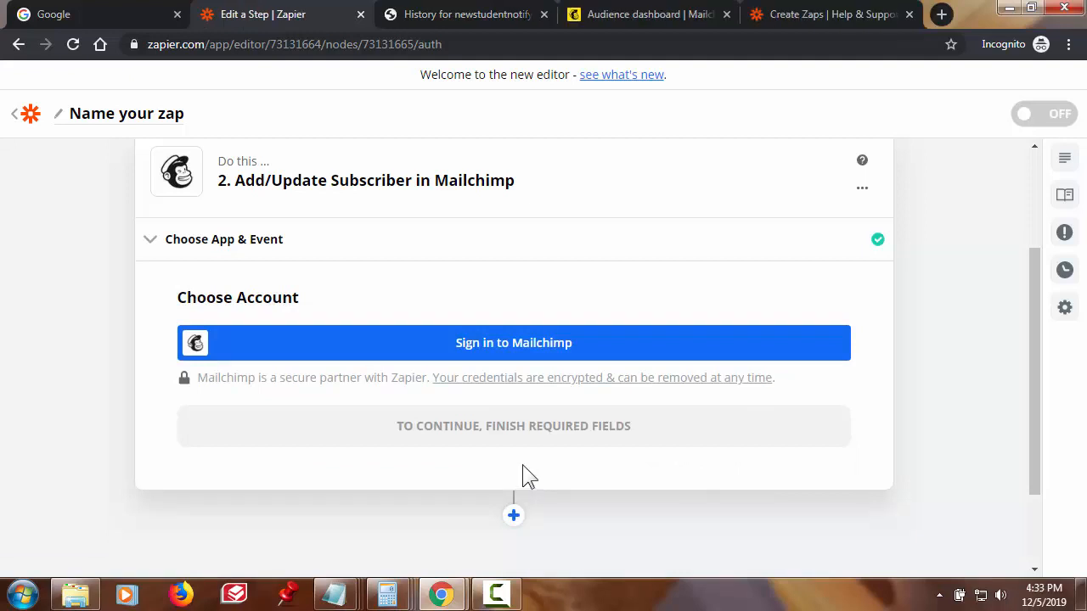
{"action": "left_click", "coordinate": [546, 360]}
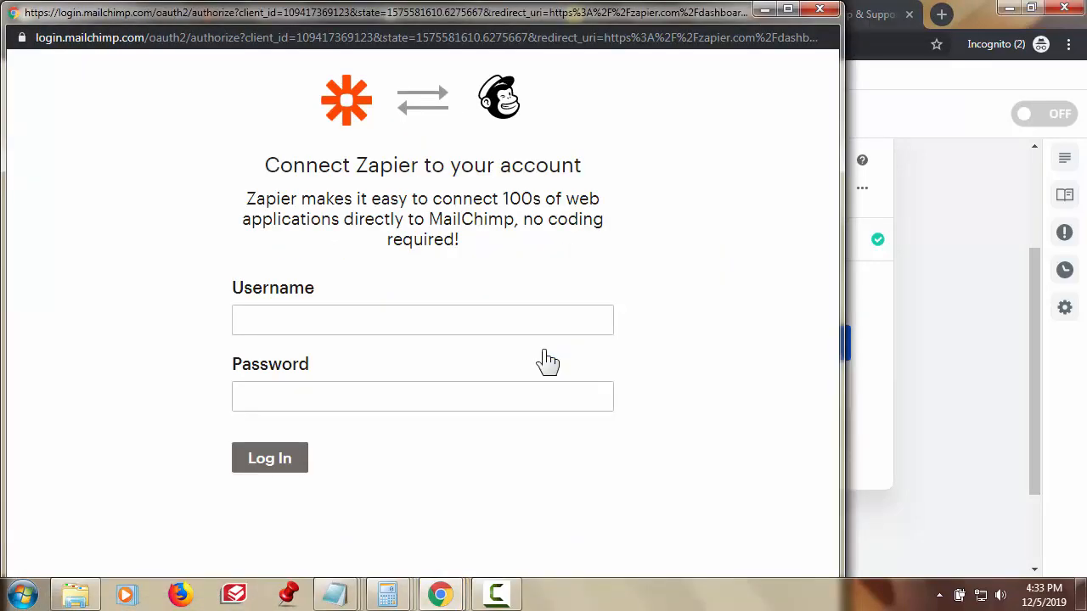
{"action": "left_click", "coordinate": [474, 320]}
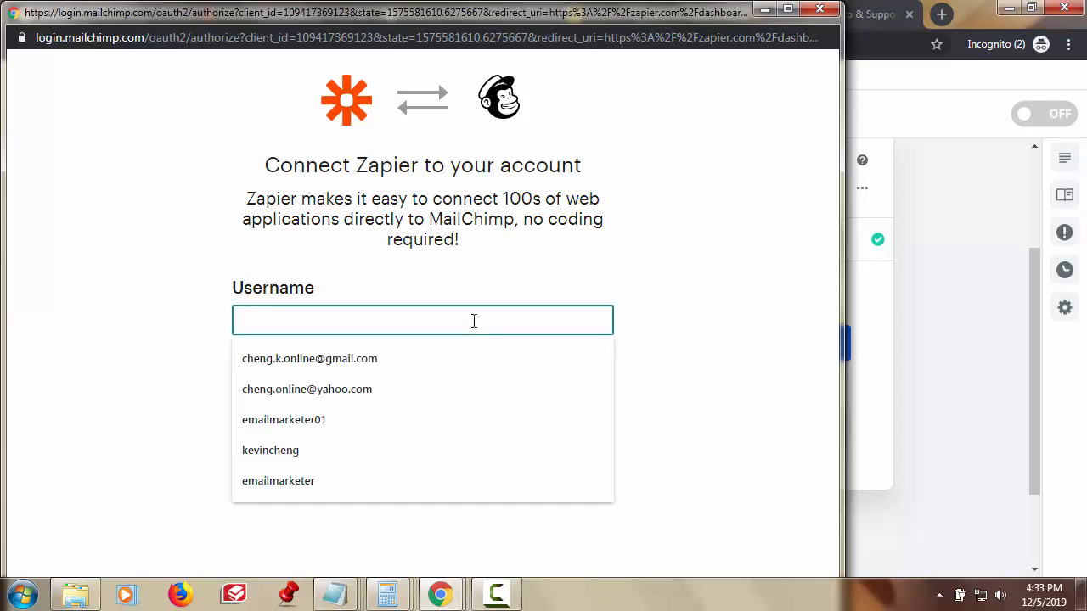
{"action": "type", "text": "i"}
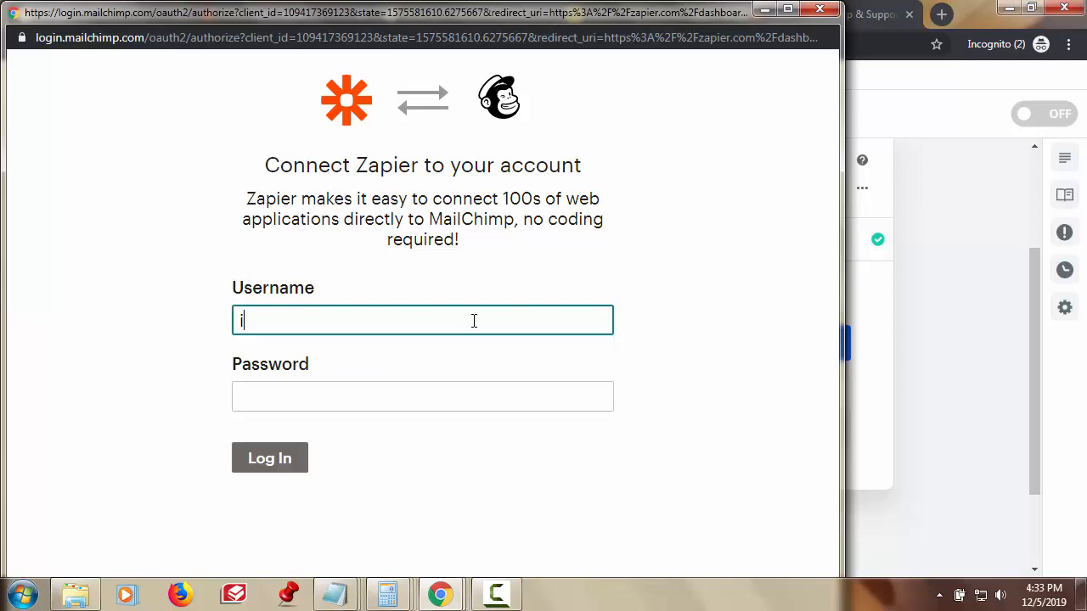
{"action": "type", "text": "nstructve01"}
{"action": "left_click", "coordinate": [463, 395]}
{"action": "type", "text": "••••••••••••••••"}
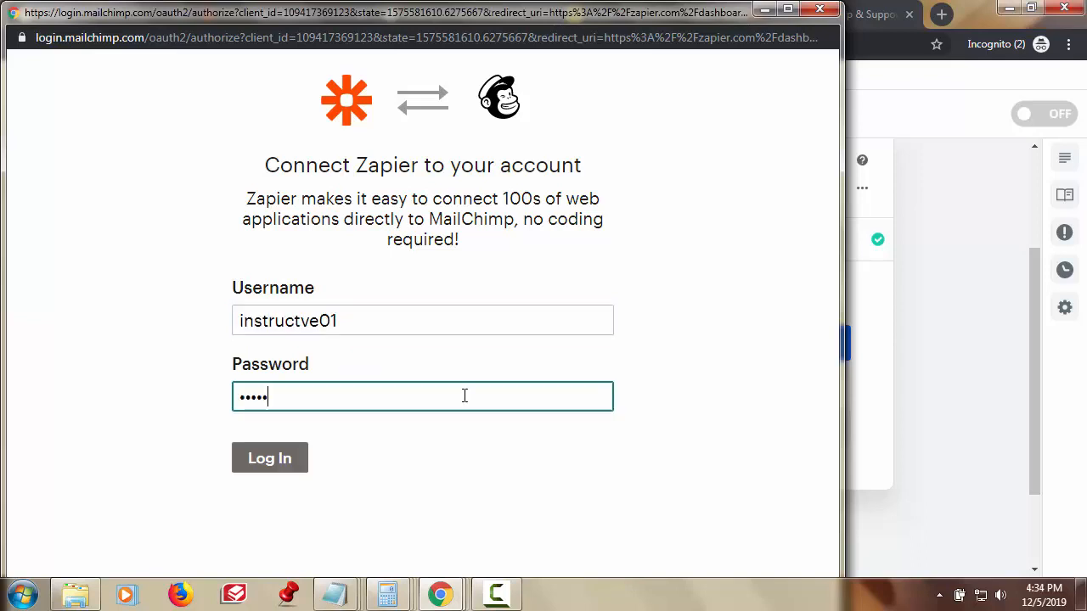
{"action": "left_click", "coordinate": [283, 467]}
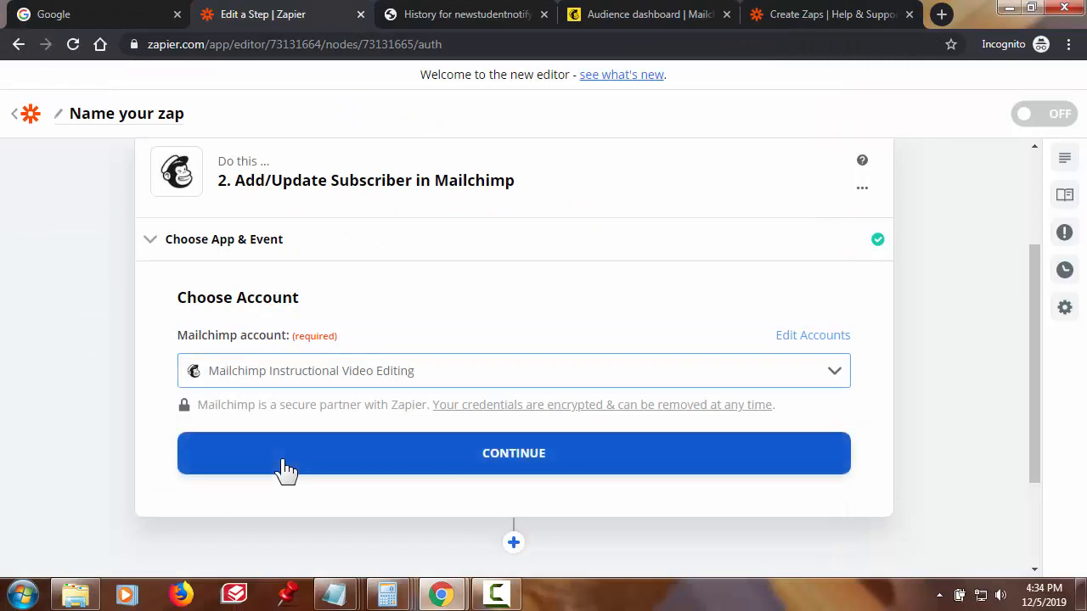
- Choose 'Instructional Video Editing' as the Mailchimp audience for the subscriber step
{"action": "left_click", "coordinate": [501, 467]}
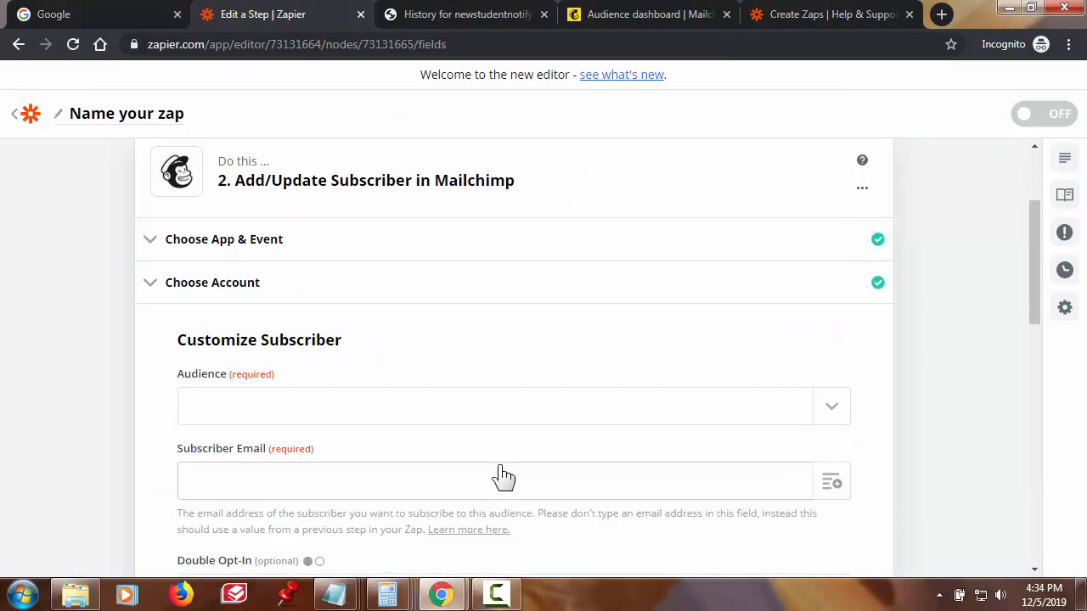
{"action": "scroll", "coordinate": [873, 455], "scroll_direction": "down", "scroll_amount": 1}
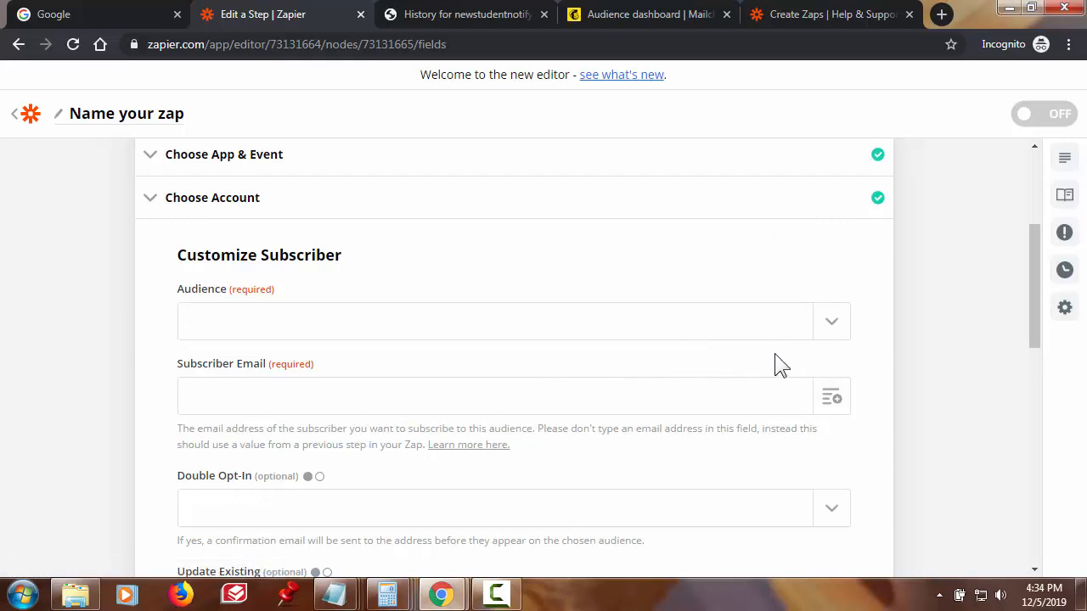
{"action": "left_click", "coordinate": [833, 321]}
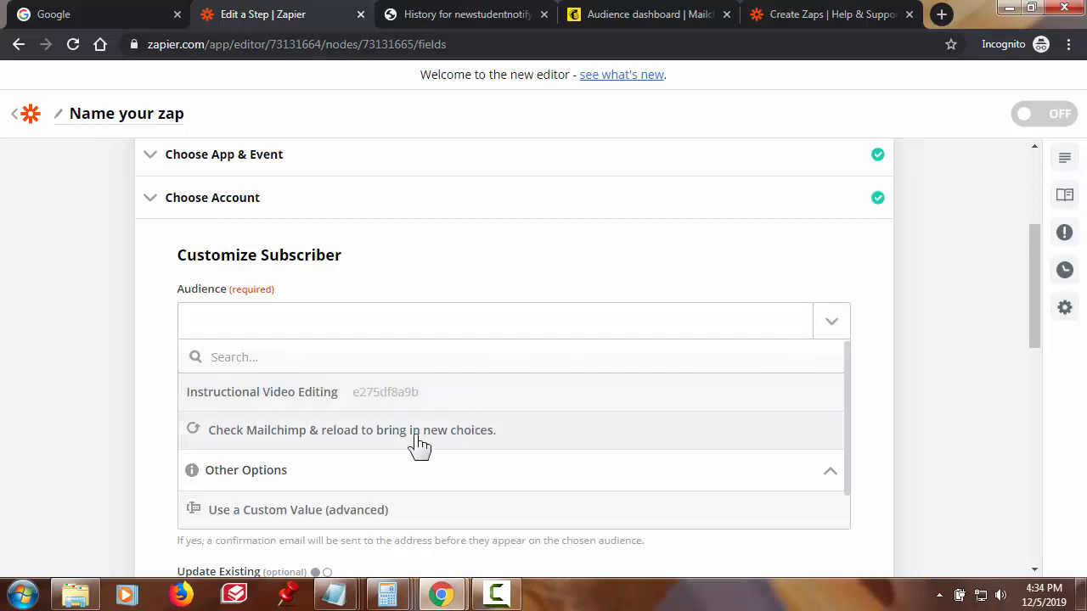
{"action": "left_click", "coordinate": [303, 393]}
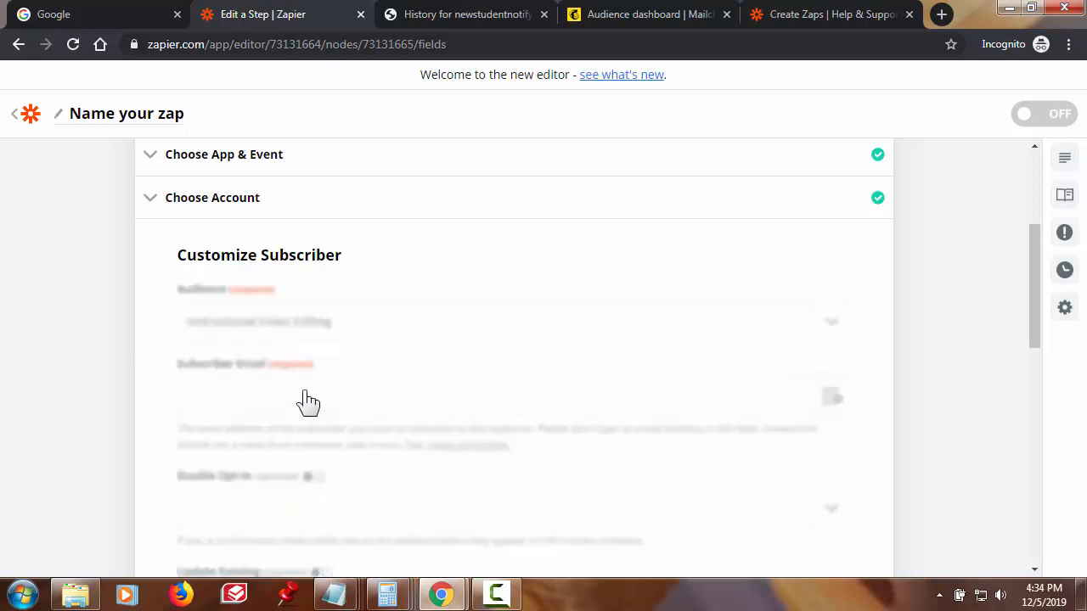
{"action": "scroll", "coordinate": [885, 435], "scroll_direction": "down", "scroll_amount": 1}
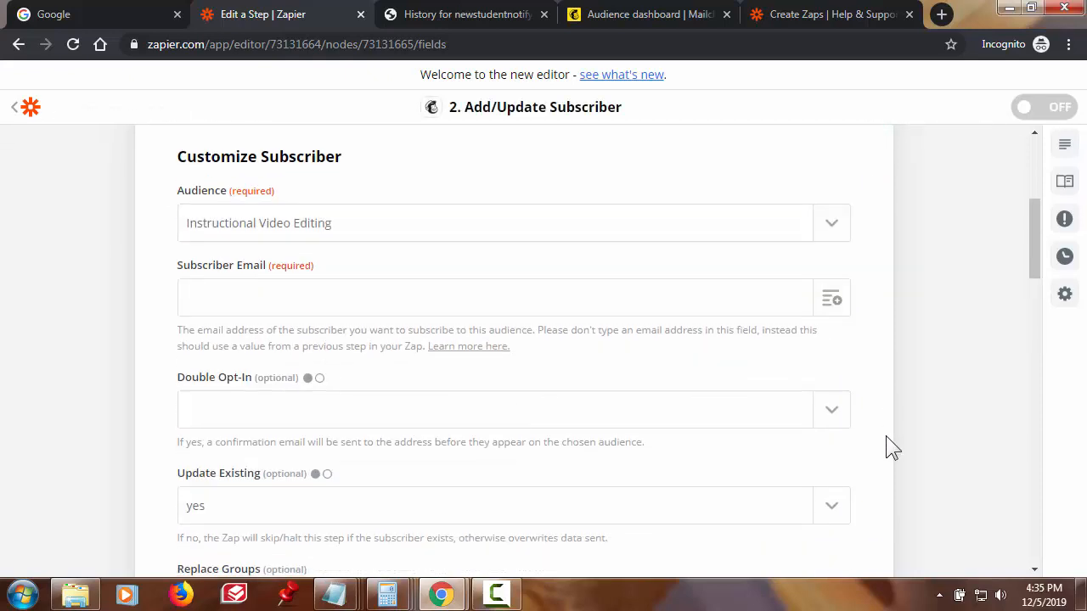
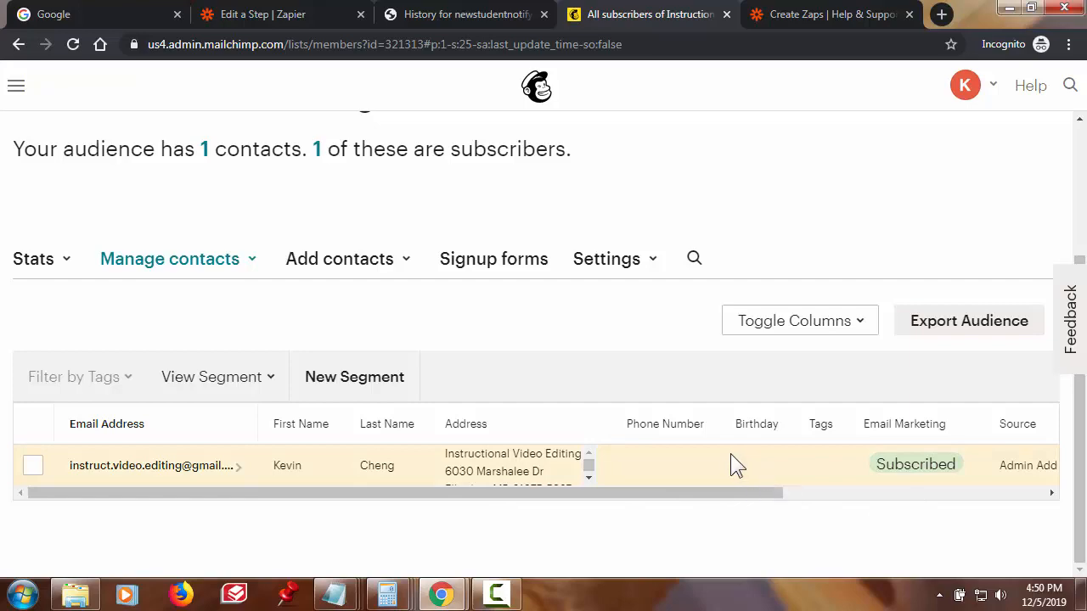
- In the Zapier step editor, retest and review the Mailchimp Add/Update Subscriber step
{"action": "scroll", "coordinate": [730, 453], "scroll_direction": "up", "scroll_amount": 2}
{"action": "scroll", "coordinate": [730, 451], "scroll_direction": "down", "scroll_amount": 2}
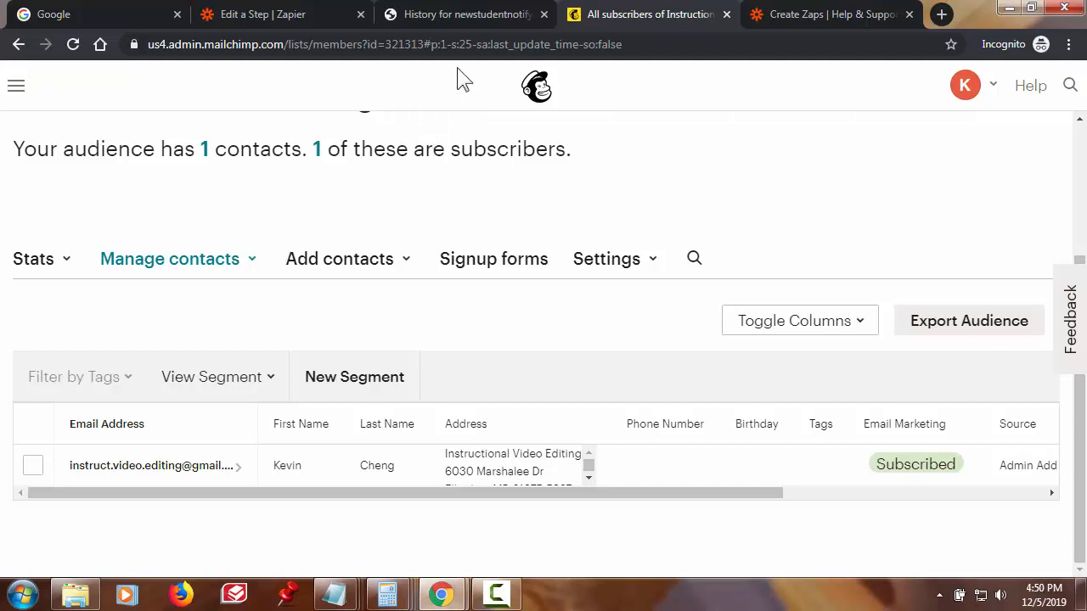
{"action": "left_click", "coordinate": [293, 17]}
{"action": "left_click", "coordinate": [399, 450]}
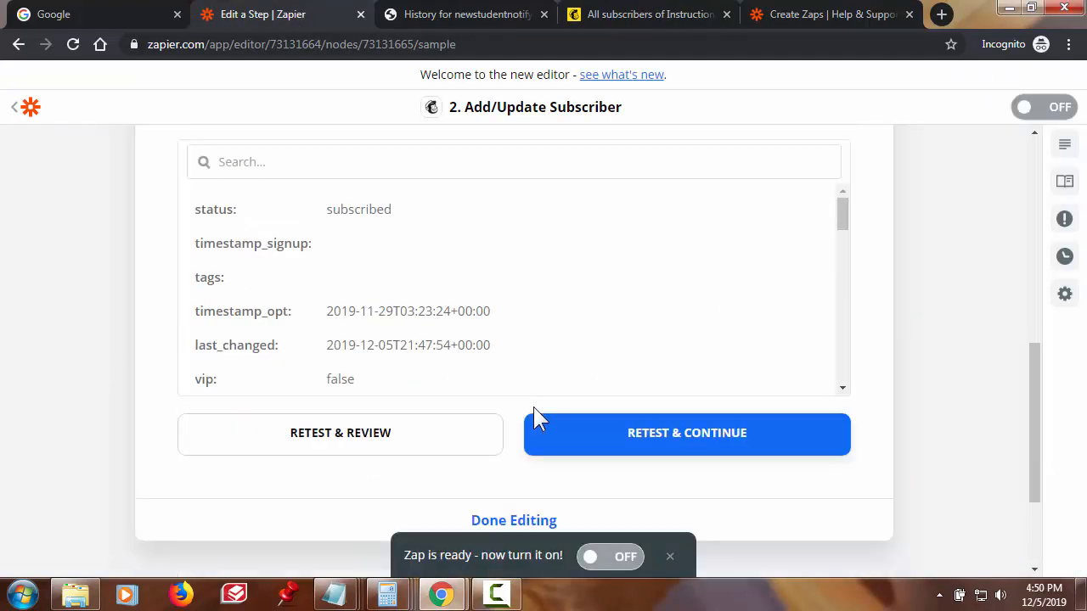
- Confirm the Zapier test reports 'Test was successful!', then switch to Mailchimp's contacts list
{"action": "scroll", "coordinate": [533, 406], "scroll_direction": "down", "scroll_amount": 1}
{"action": "scroll", "coordinate": [535, 416], "scroll_direction": "up", "scroll_amount": 4}
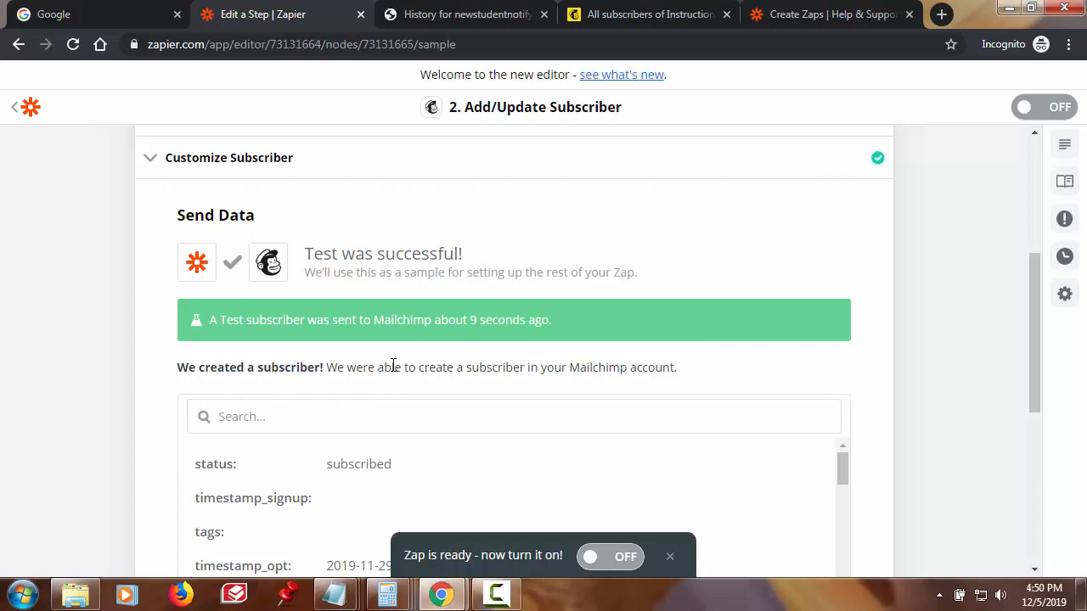
{"action": "left_click", "coordinate": [645, 15]}
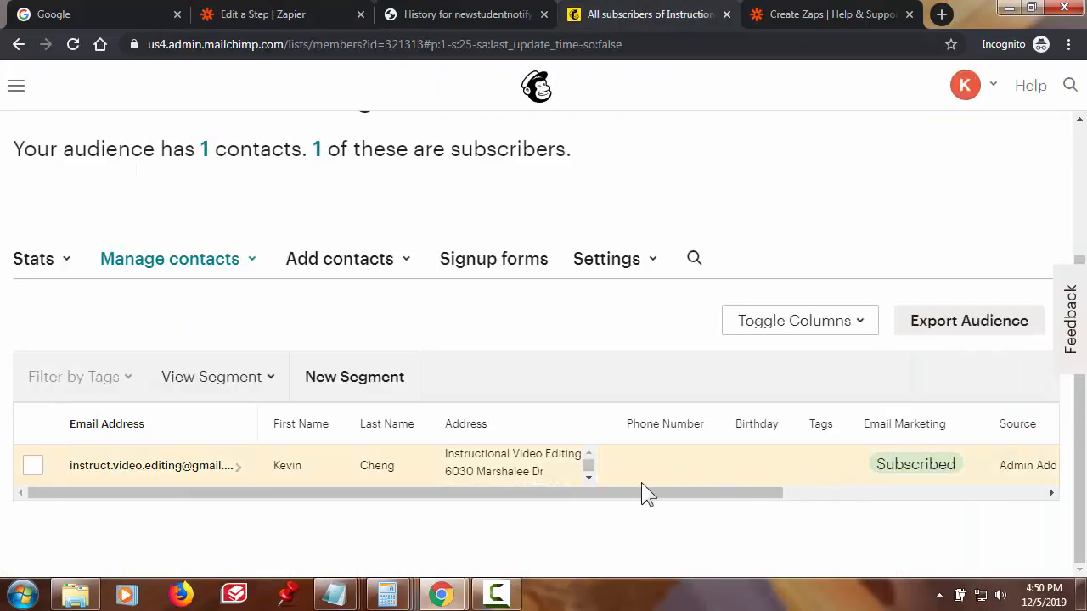
- Reload the audience's contacts from the audience dashboard via View Contacts and scan the table
{"action": "scroll", "coordinate": [586, 310], "scroll_direction": "up", "scroll_amount": 3}
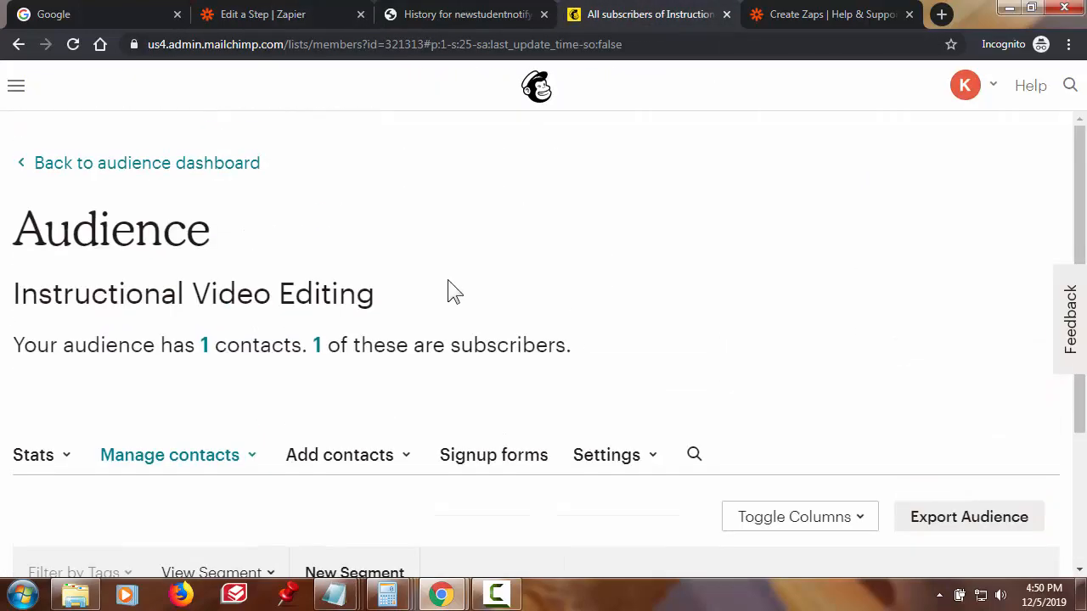
{"action": "left_click", "coordinate": [248, 164]}
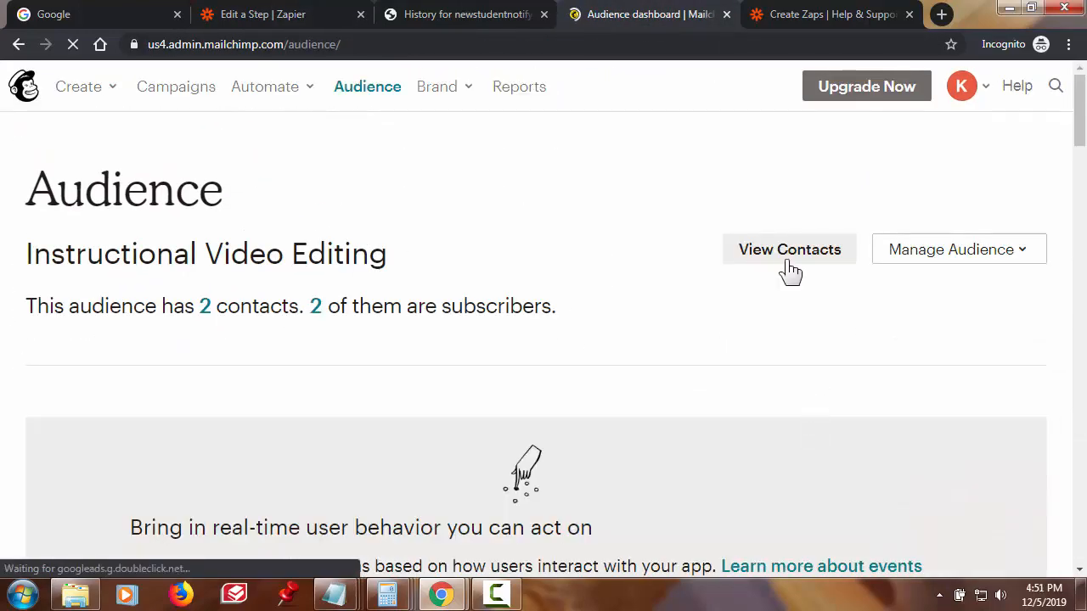
{"action": "left_click", "coordinate": [789, 250]}
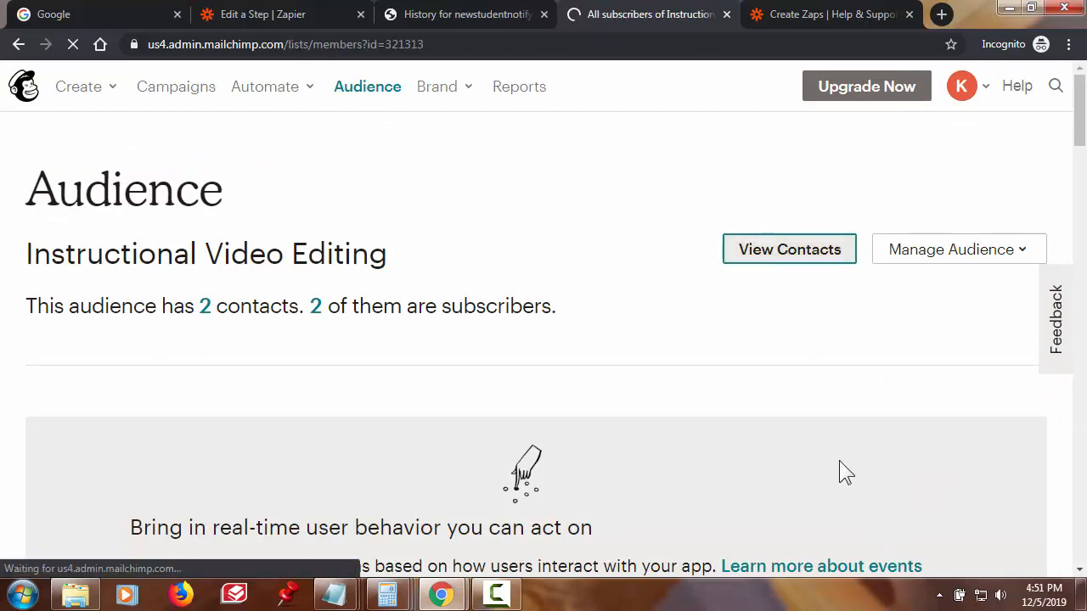
{"action": "scroll", "coordinate": [838, 473], "scroll_direction": "down", "scroll_amount": 3}
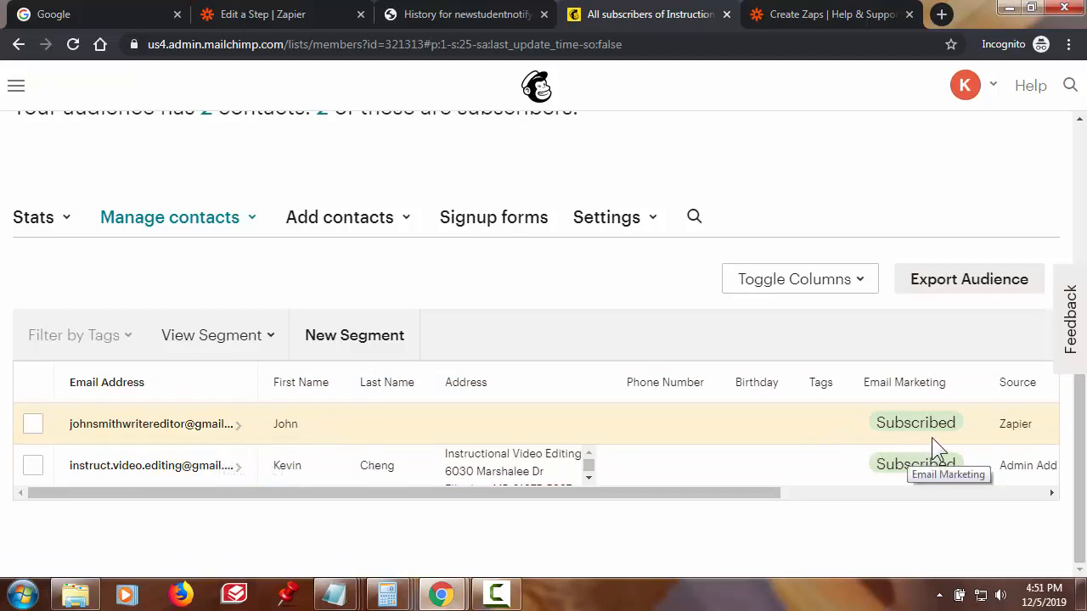
{"action": "left_click_drag", "start_coordinate": [764, 494], "coordinate": [1063, 516]}
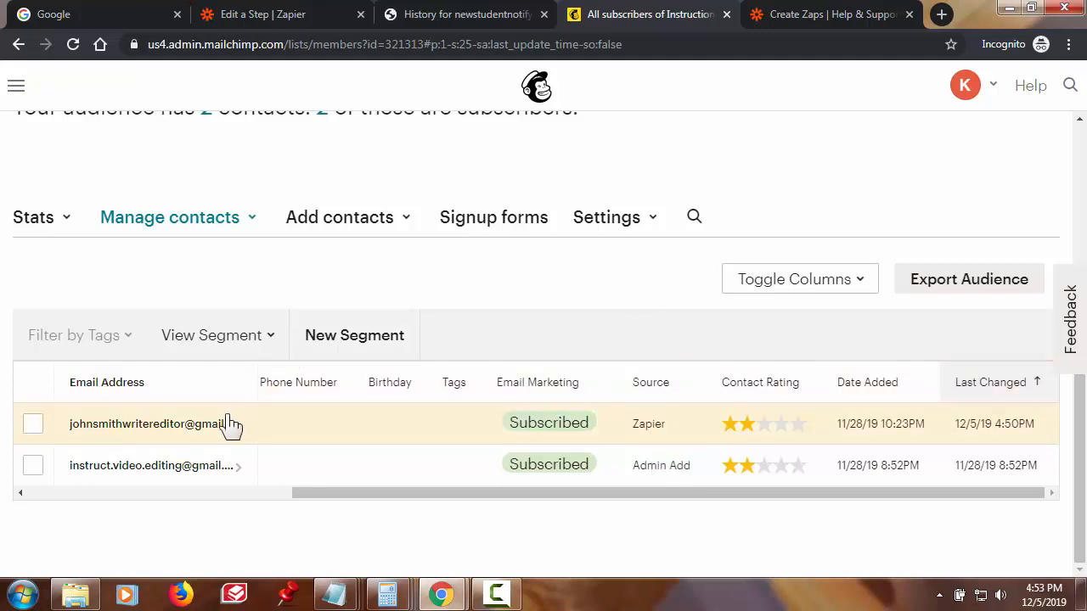
- Open the Zapier-added contact's profile, check its email and first name, then go back
{"action": "left_click", "coordinate": [185, 425]}
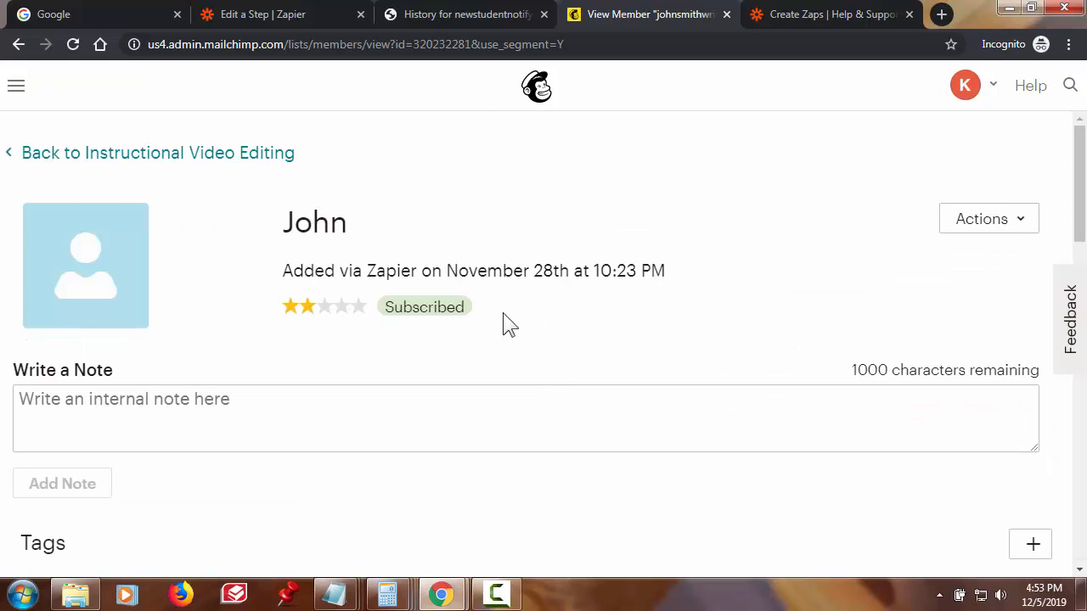
{"action": "scroll", "coordinate": [502, 312], "scroll_direction": "down", "scroll_amount": 2}
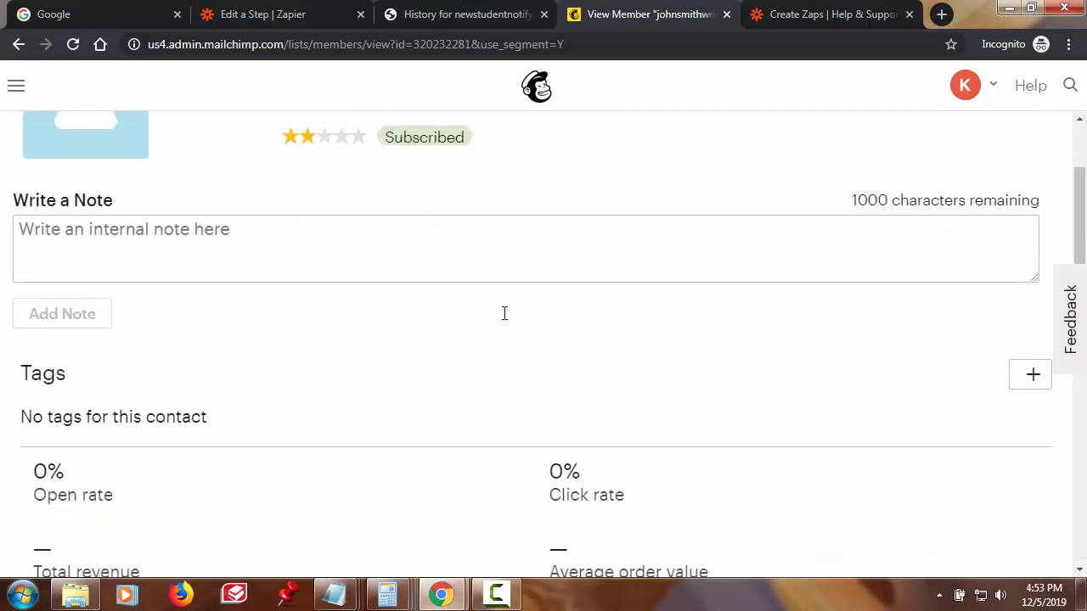
{"action": "scroll", "coordinate": [503, 324], "scroll_direction": "down", "scroll_amount": 2}
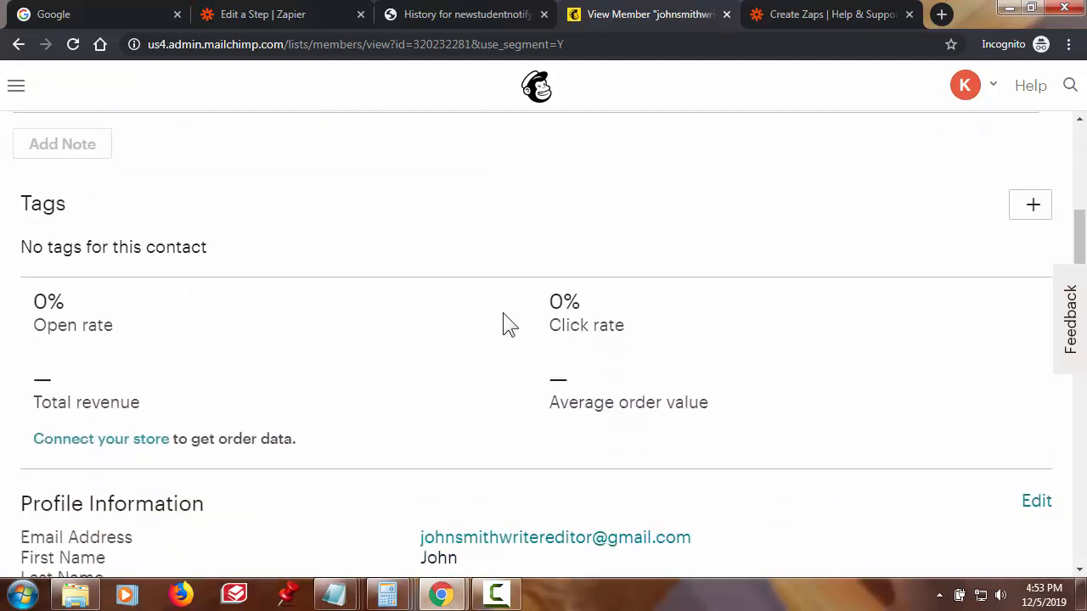
{"action": "scroll", "coordinate": [502, 324], "scroll_direction": "down", "scroll_amount": 1}
{"action": "scroll", "coordinate": [502, 325], "scroll_direction": "down", "scroll_amount": 2}
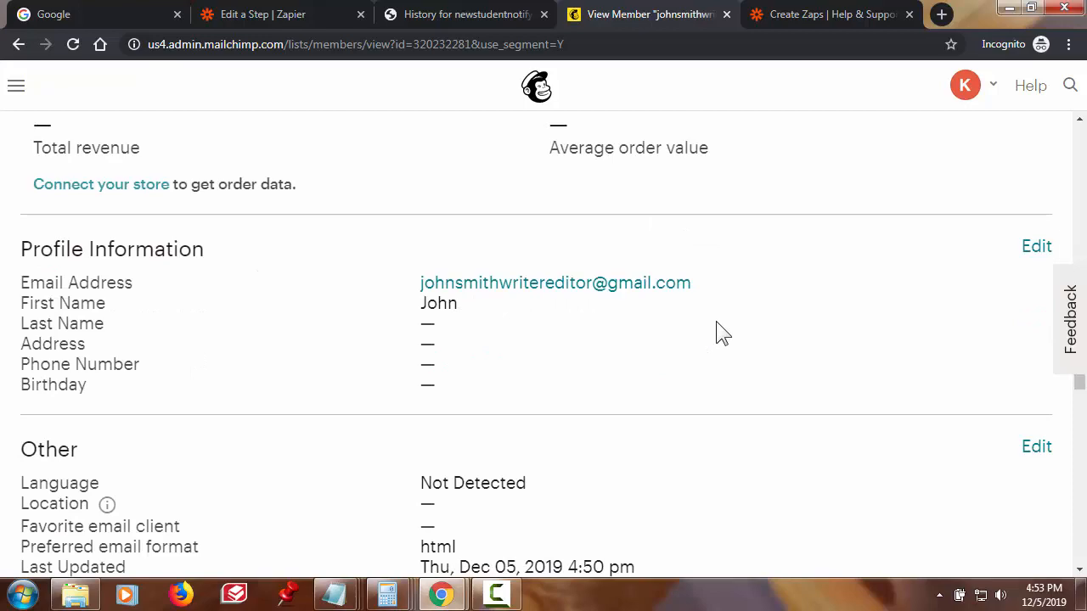
{"action": "scroll", "coordinate": [719, 333], "scroll_direction": "down", "scroll_amount": 2}
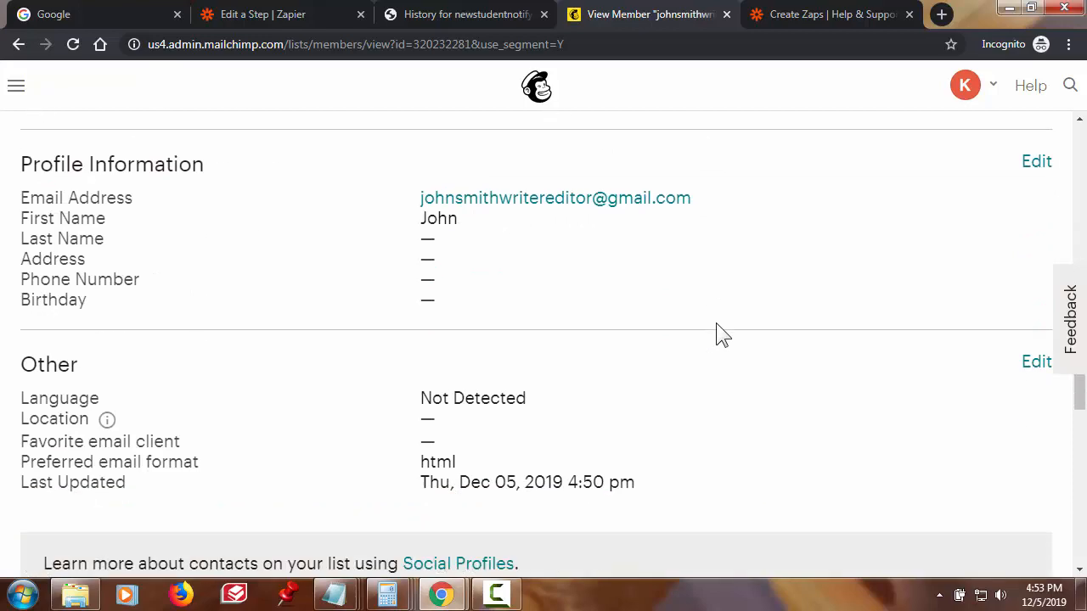
{"action": "scroll", "coordinate": [720, 333], "scroll_direction": "up", "scroll_amount": 10}
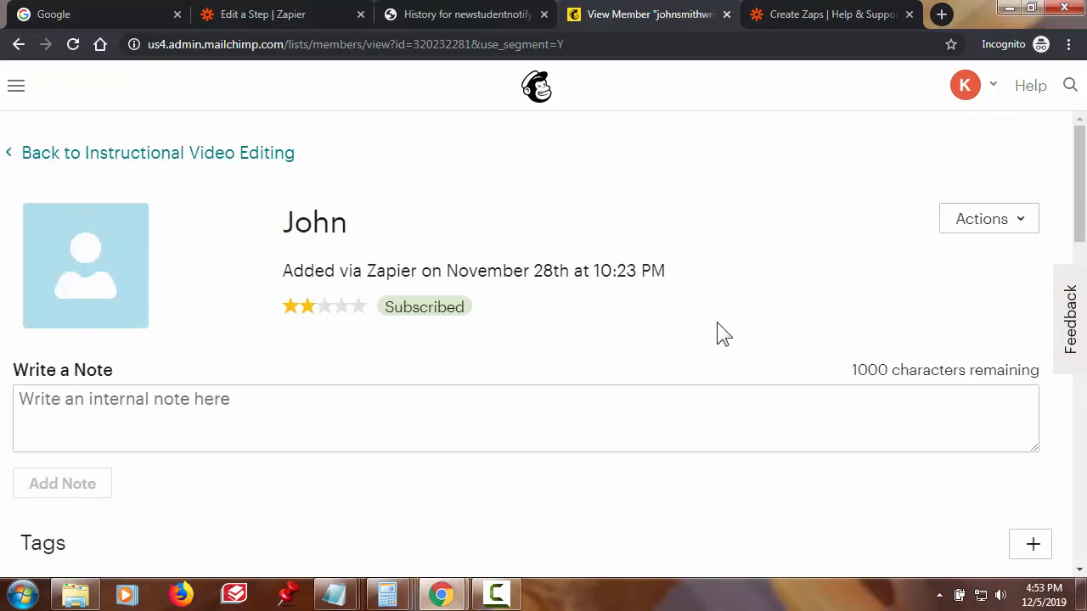
{"action": "left_click", "coordinate": [179, 156]}
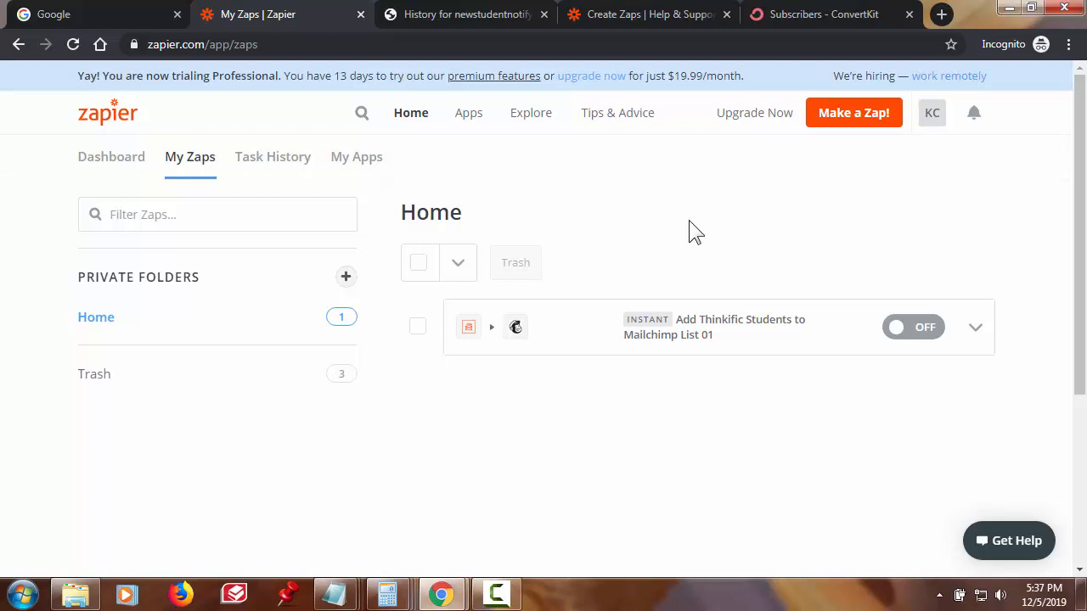
- Copy the 'Add Thinkific Students to Mailchimp List 01' zap and open the 'Copy:' version in the editor
{"action": "left_click", "coordinate": [987, 336]}
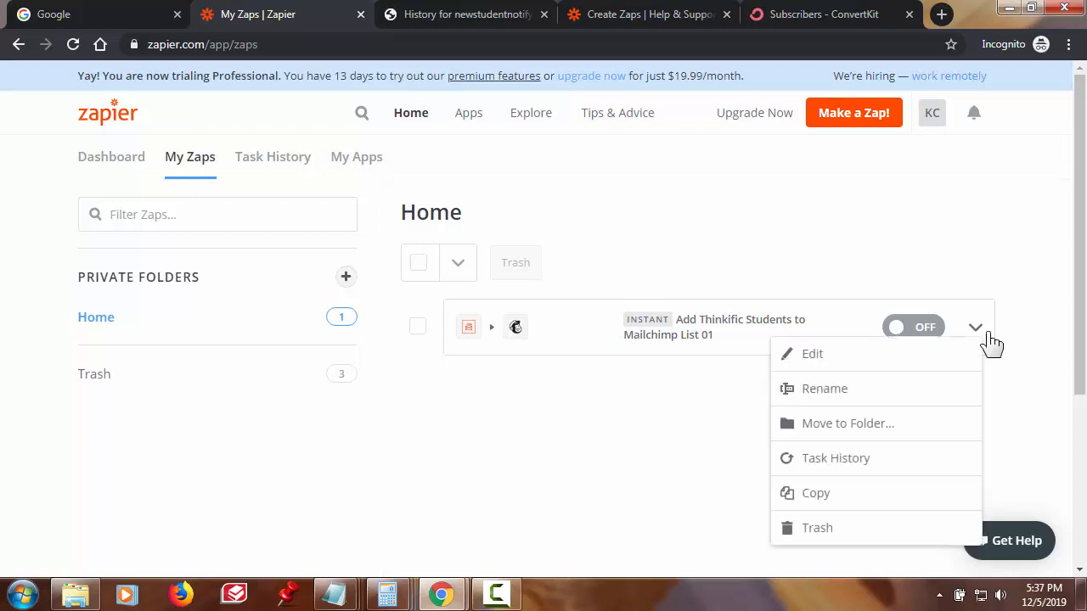
{"action": "left_click", "coordinate": [874, 497]}
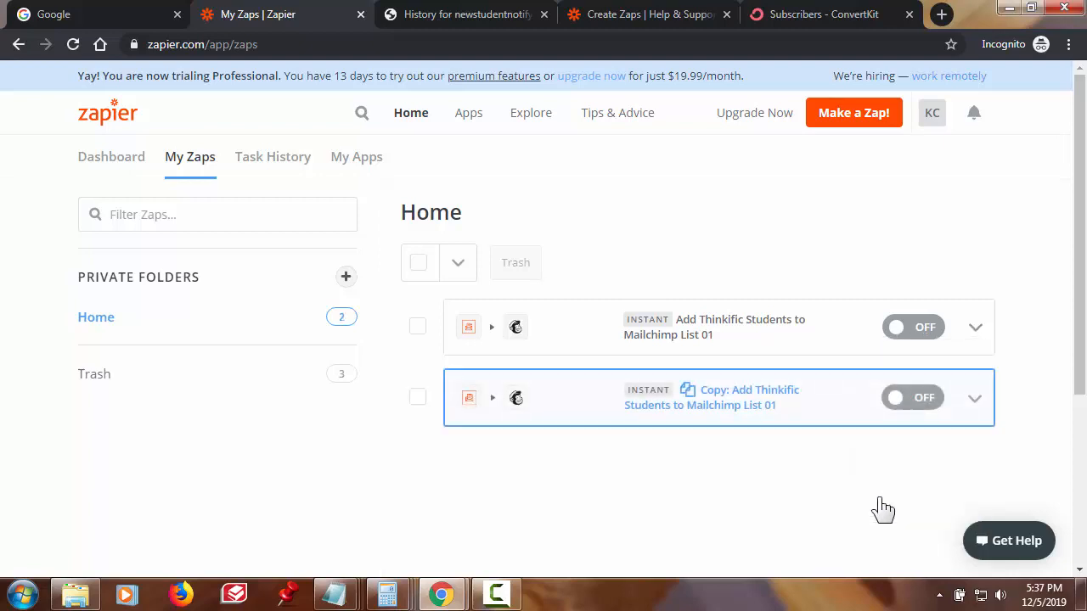
{"action": "left_click", "coordinate": [725, 403]}
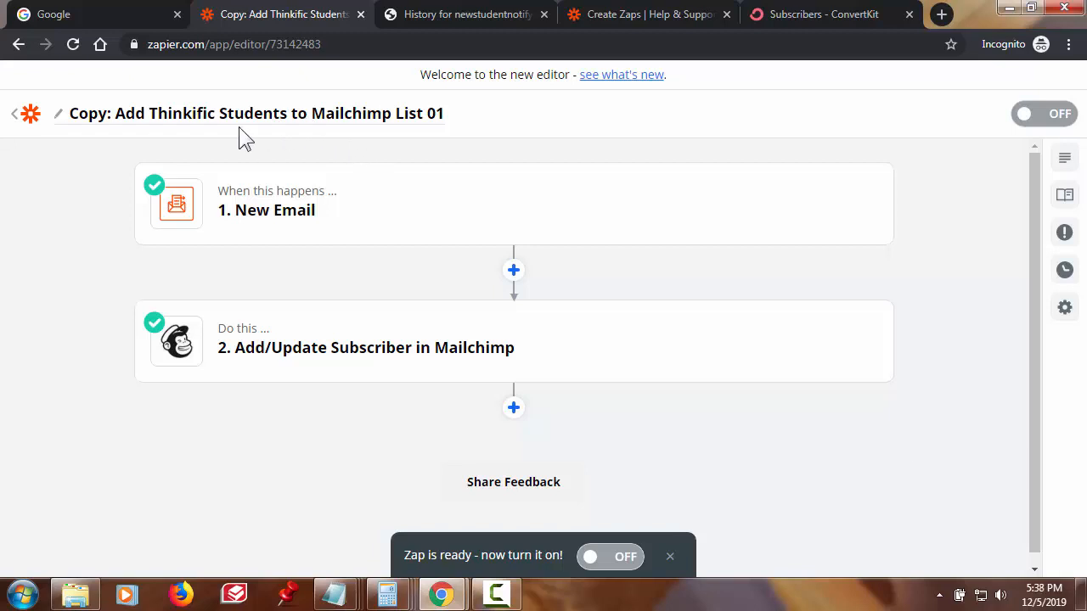
- Rename the copied zap to 'Add Thinkific Students to ConvertKit List 01'
{"action": "left_click", "coordinate": [140, 124]}
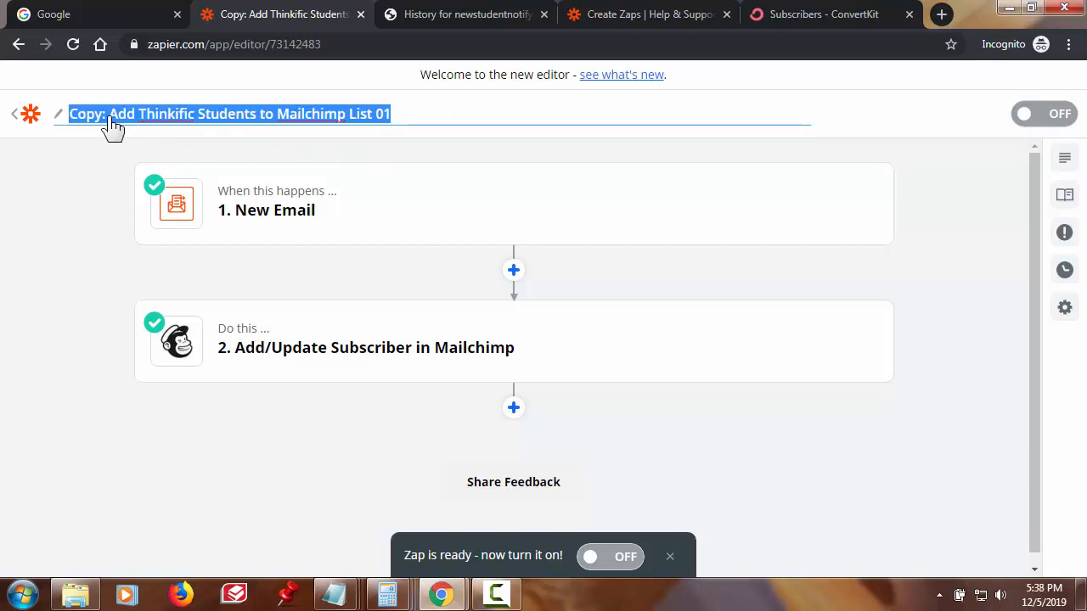
{"action": "left_click", "coordinate": [110, 119]}
{"action": "key", "text": "BackSpace"}
{"action": "key", "text": "BackSpace"}
{"action": "key", "text": "BackSpace"}
{"action": "key", "text": "BackSpace"}
{"action": "key", "text": "BackSpace"}
{"action": "key", "text": "BackSpace"}
{"action": "left_click_drag", "start_coordinate": [238, 119], "coordinate": [307, 119]}
{"action": "type", "text": "ConvertKit"}
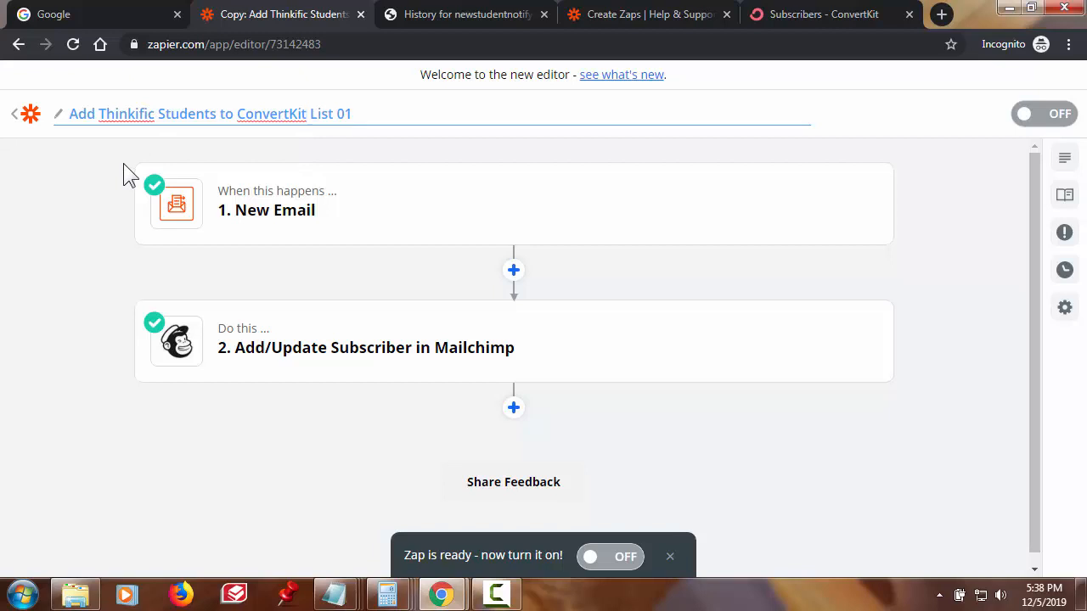
{"action": "left_click", "coordinate": [61, 340]}
- Delete the Mailchimp action step, leaving only the New Email trigger
{"action": "scroll", "coordinate": [54, 223], "scroll_direction": "down", "scroll_amount": 1}
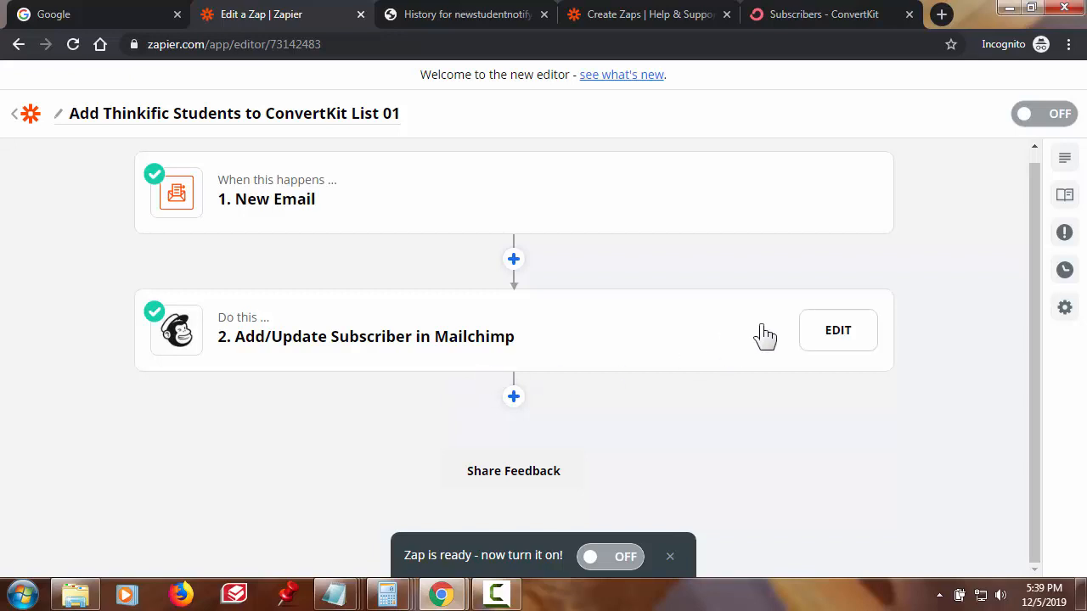
{"action": "left_click", "coordinate": [807, 331]}
{"action": "left_click", "coordinate": [860, 216]}
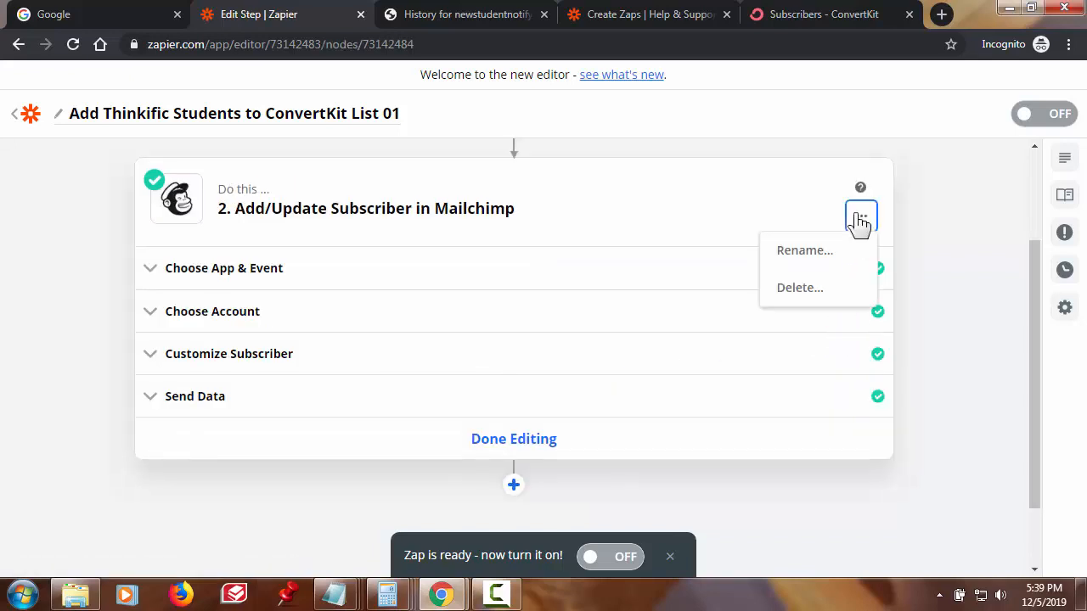
{"action": "left_click", "coordinate": [831, 293]}
{"action": "left_click", "coordinate": [848, 299]}
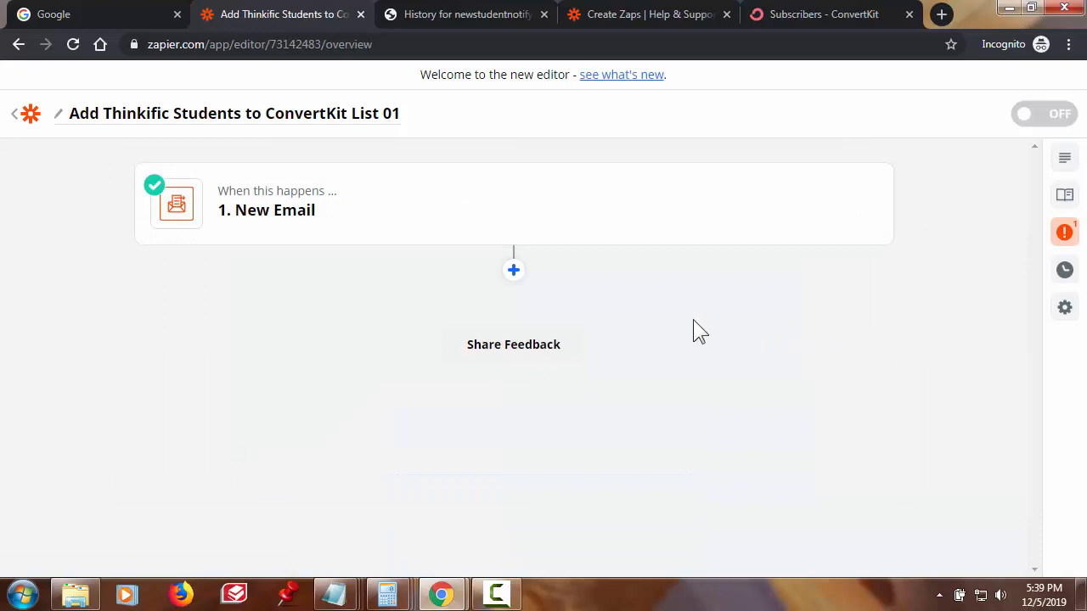
- Add a ConvertKit action step below the trigger with the Add Subscriber to Sequence event
{"action": "left_click", "coordinate": [513, 271]}
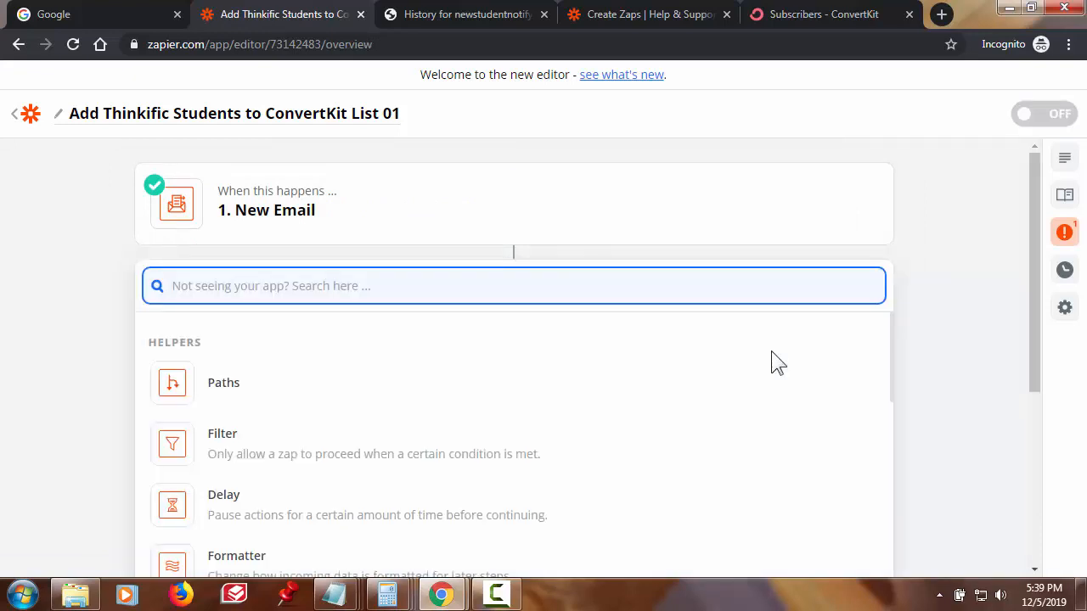
{"action": "type", "text": "Convert"}
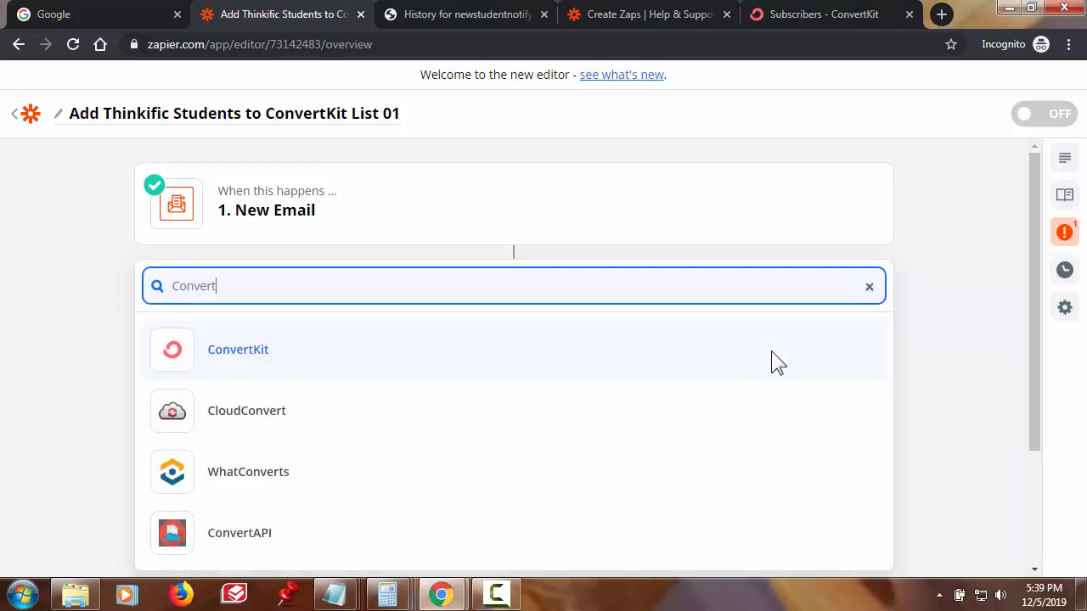
{"action": "type", "text": "kit"}
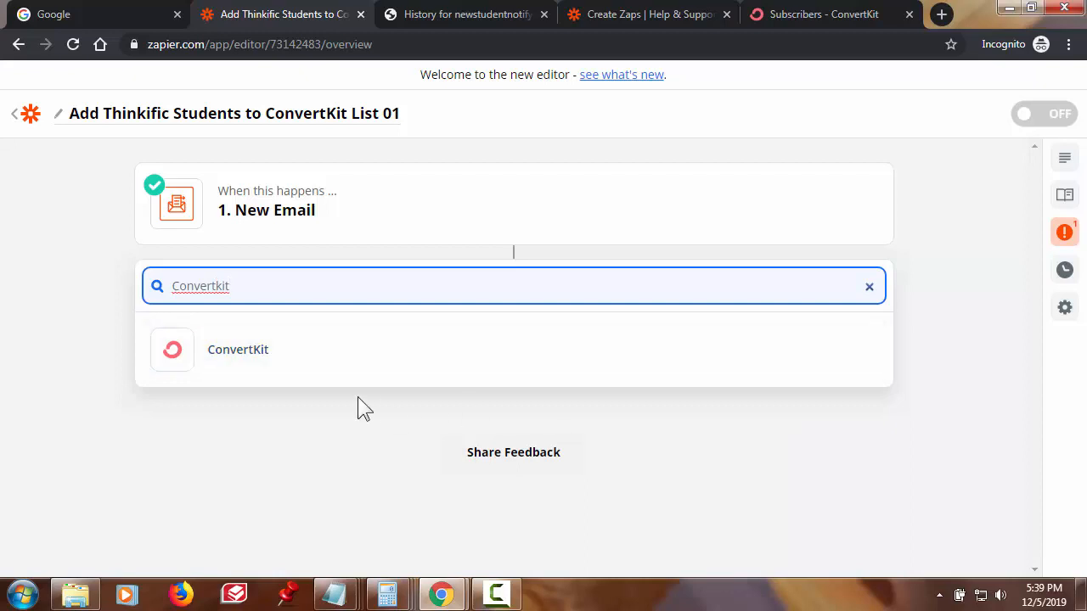
{"action": "left_click", "coordinate": [211, 360]}
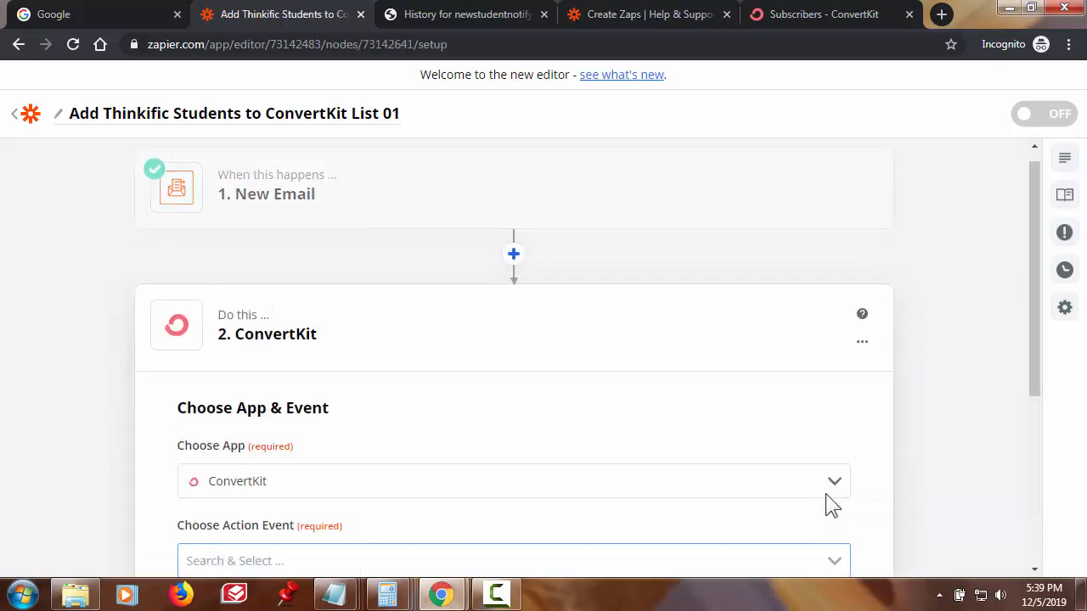
{"action": "scroll", "coordinate": [899, 416], "scroll_direction": "down", "scroll_amount": 2}
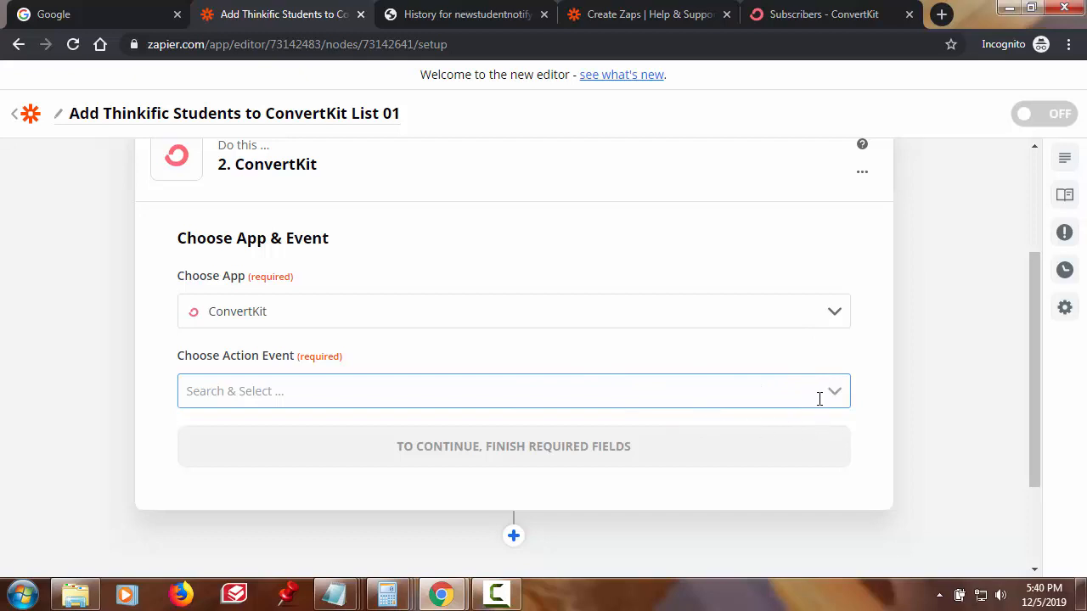
{"action": "scroll", "coordinate": [817, 396], "scroll_direction": "down", "scroll_amount": 2}
{"action": "left_click", "coordinate": [838, 299]}
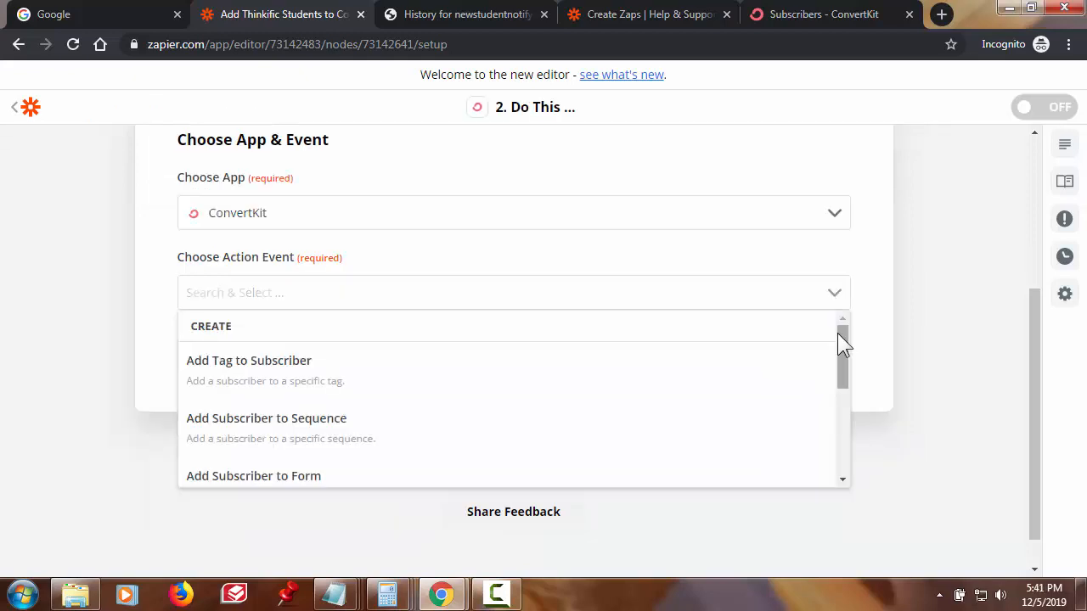
{"action": "left_click", "coordinate": [319, 425]}
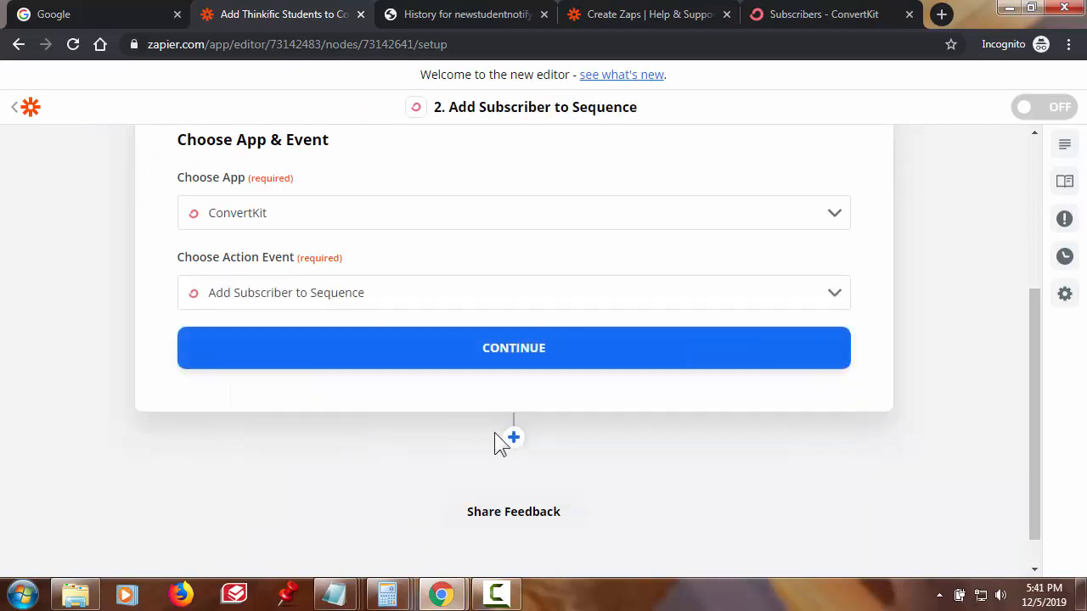
- Continue to account setup and start signing in to ConvertKit from Zapier
{"action": "left_click", "coordinate": [520, 360]}
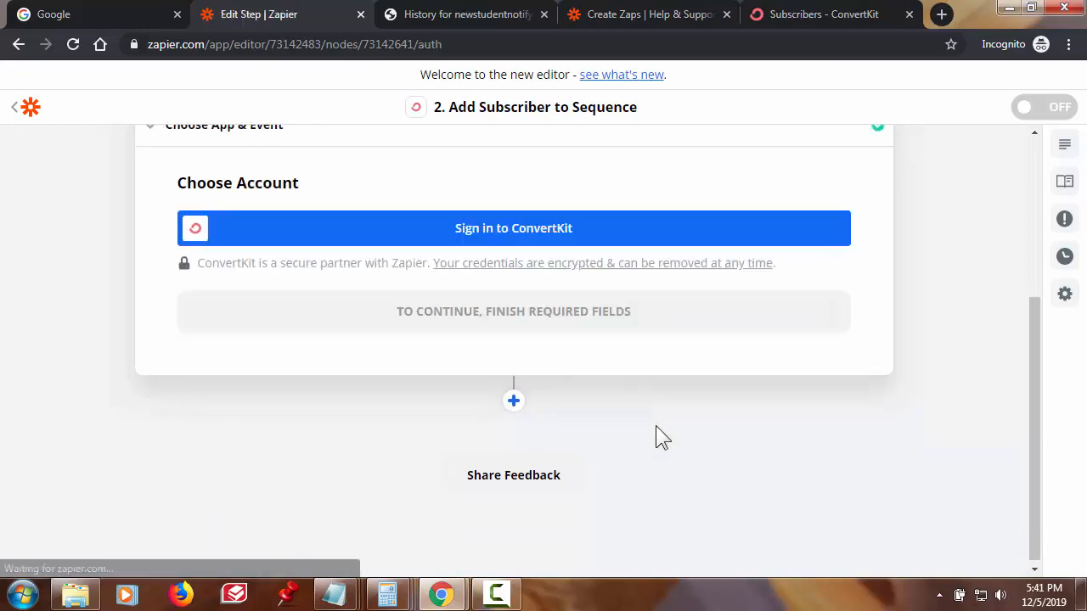
{"action": "left_click", "coordinate": [537, 239]}
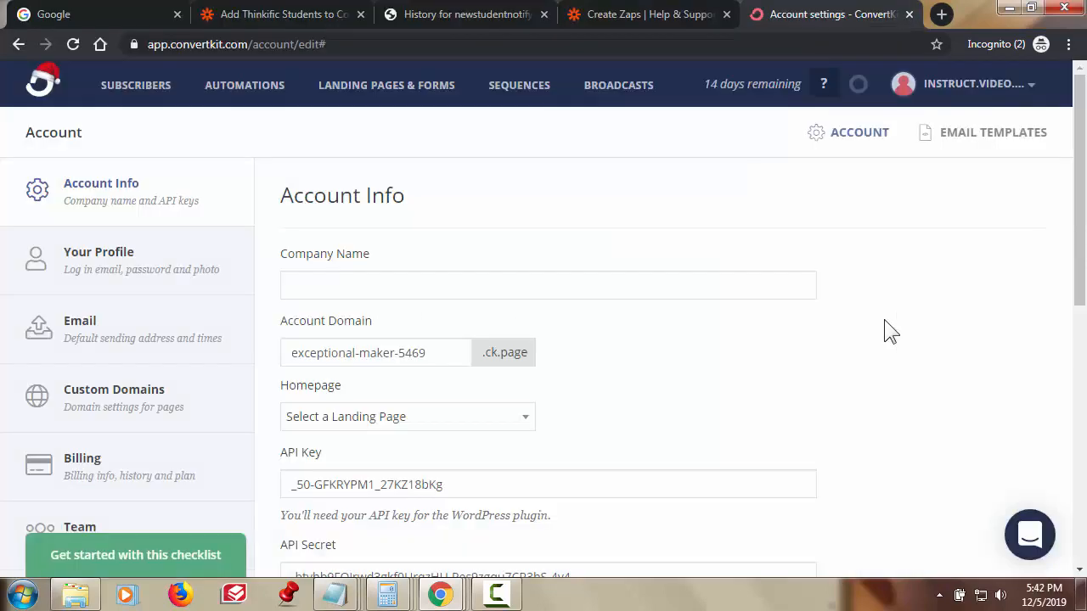
- Copy the API Secret value from ConvertKit's Account Info page and focus Zapier's API Secret field
{"action": "scroll", "coordinate": [692, 356], "scroll_direction": "down", "scroll_amount": 3}
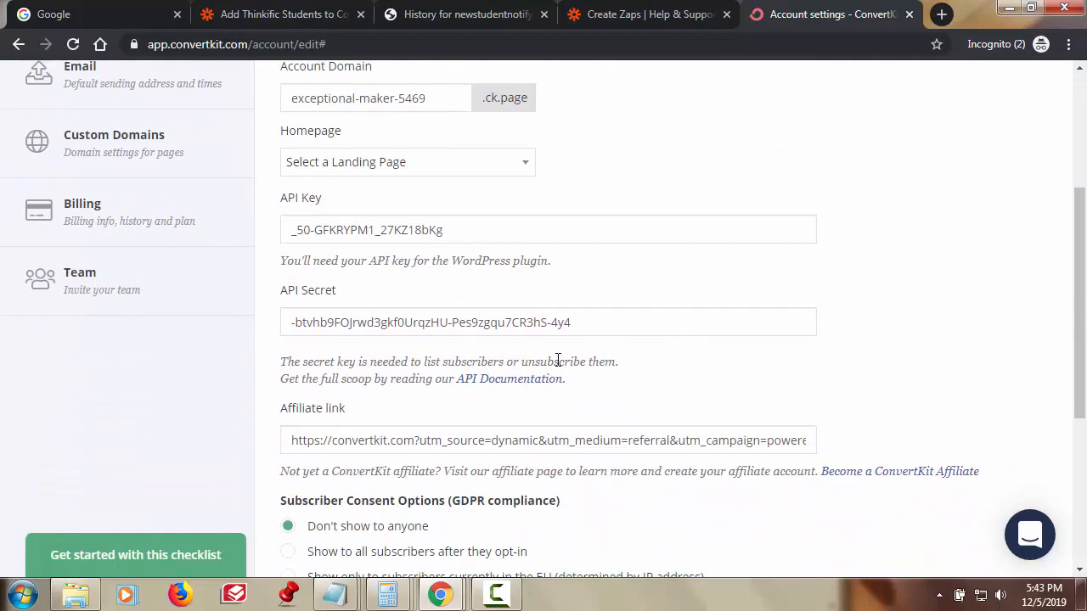
{"action": "triple_click", "coordinate": [562, 322]}
{"action": "key", "text": "ctrl+c"}
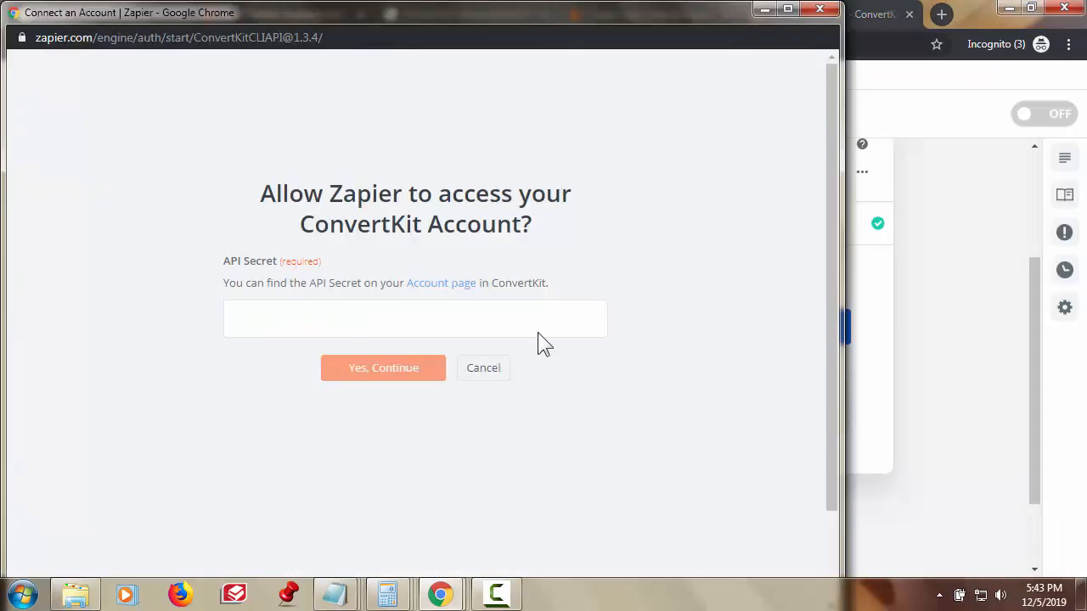
{"action": "left_click", "coordinate": [532, 322]}
- Paste the API Secret, confirm access, and continue with the connected ConvertKit account
{"action": "key", "text": "ctrl+v"}
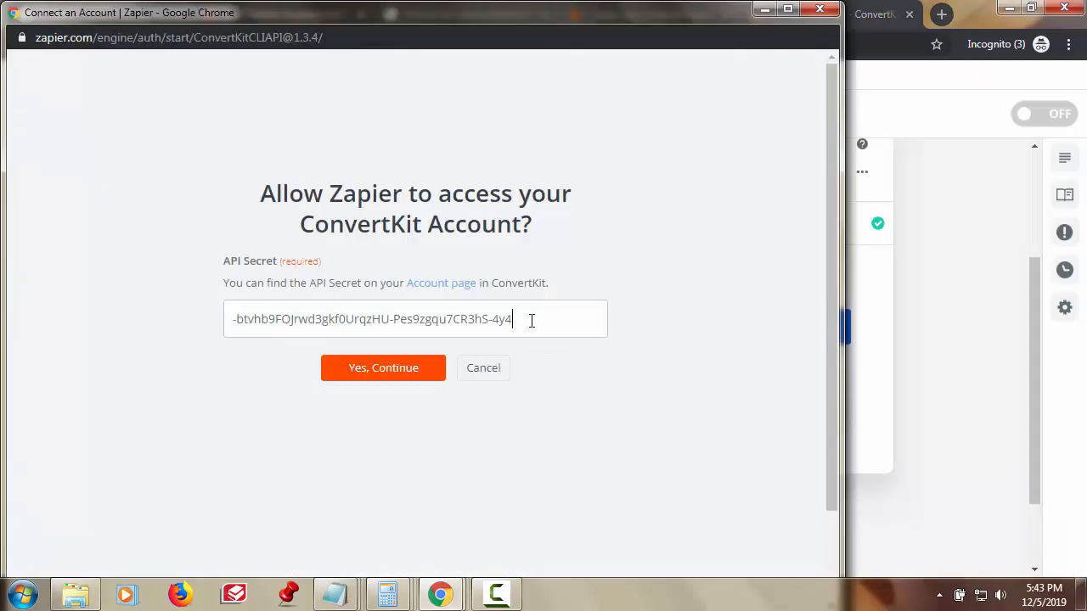
{"action": "left_click", "coordinate": [425, 371]}
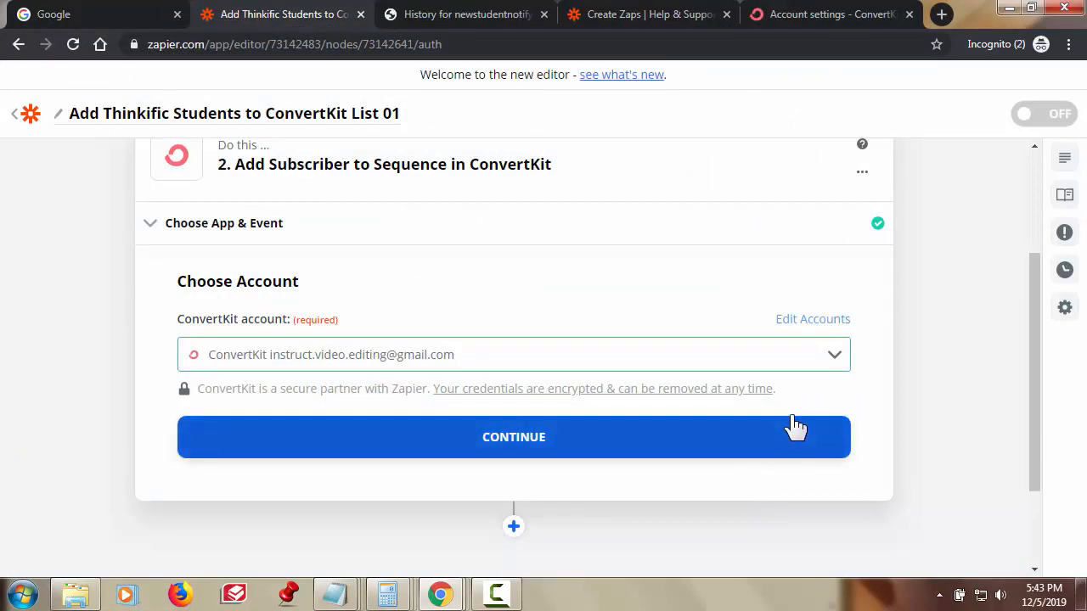
{"action": "scroll", "coordinate": [878, 398], "scroll_direction": "down", "scroll_amount": 1}
{"action": "left_click", "coordinate": [755, 353]}
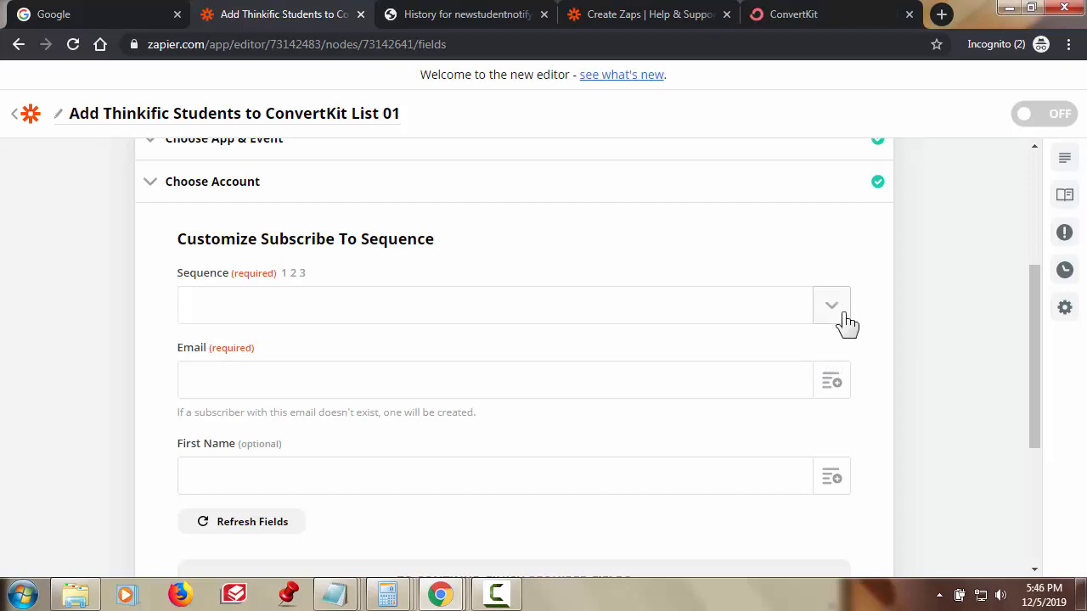
- Choose 'Welcome to Course' from the ConvertKit step's Sequence dropdown
{"action": "left_click", "coordinate": [843, 321]}
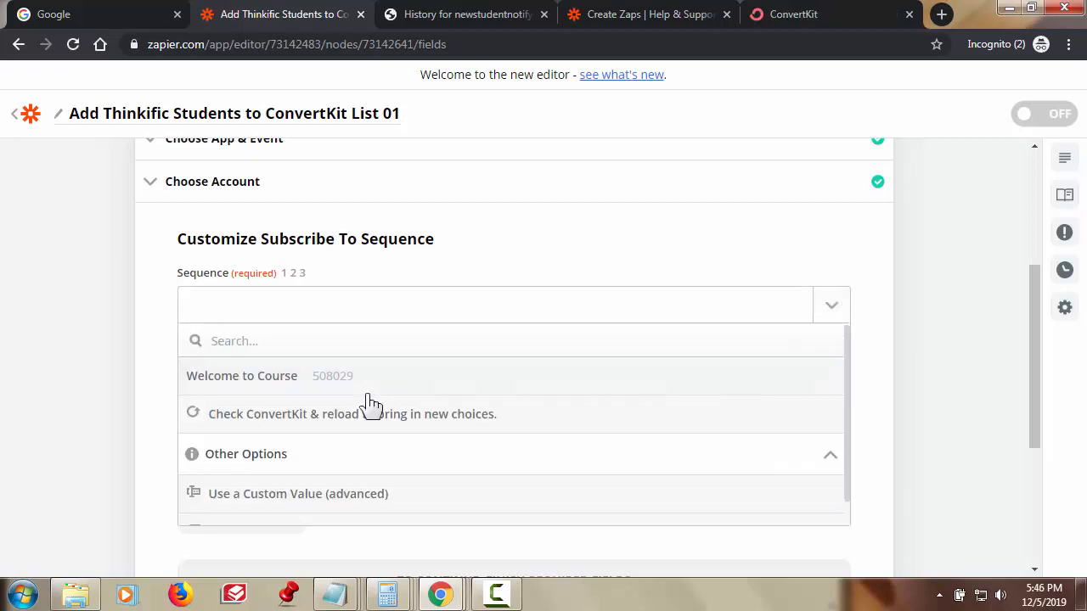
{"action": "left_click", "coordinate": [276, 381]}
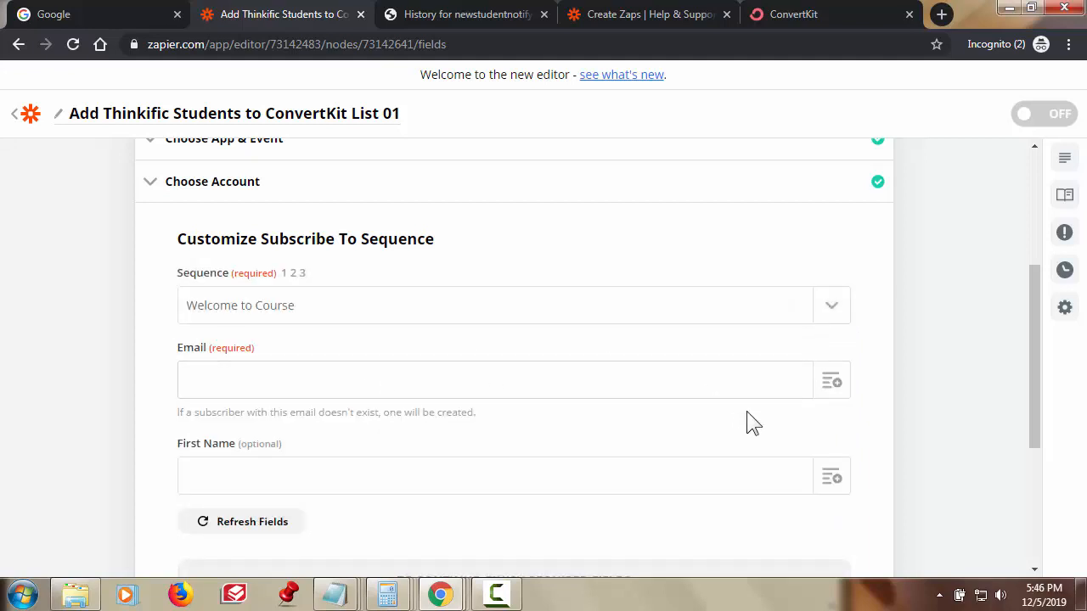
{"action": "scroll", "coordinate": [861, 399], "scroll_direction": "down", "scroll_amount": 1}
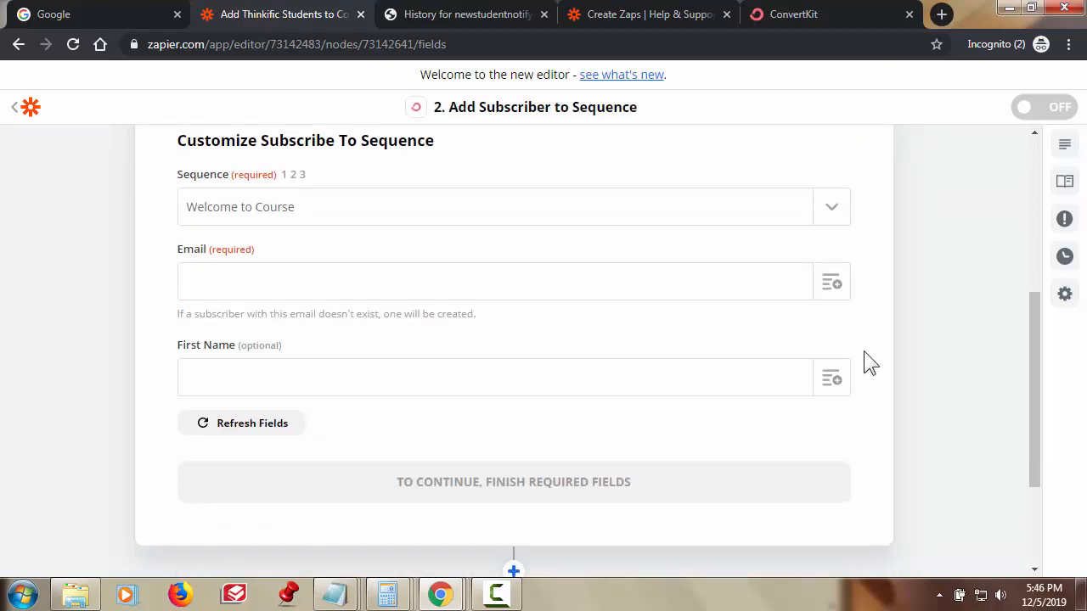
- Map the ConvertKit Email field to the trigger's Parse Output Studentemail
{"action": "left_click", "coordinate": [833, 287]}
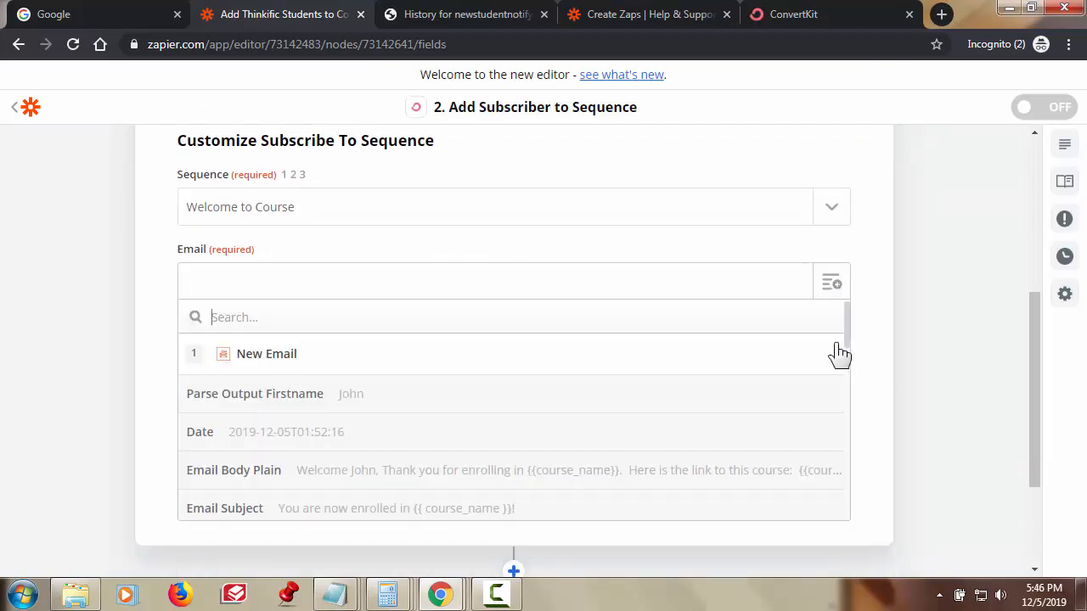
{"action": "scroll", "coordinate": [713, 407], "scroll_direction": "down", "scroll_amount": 1}
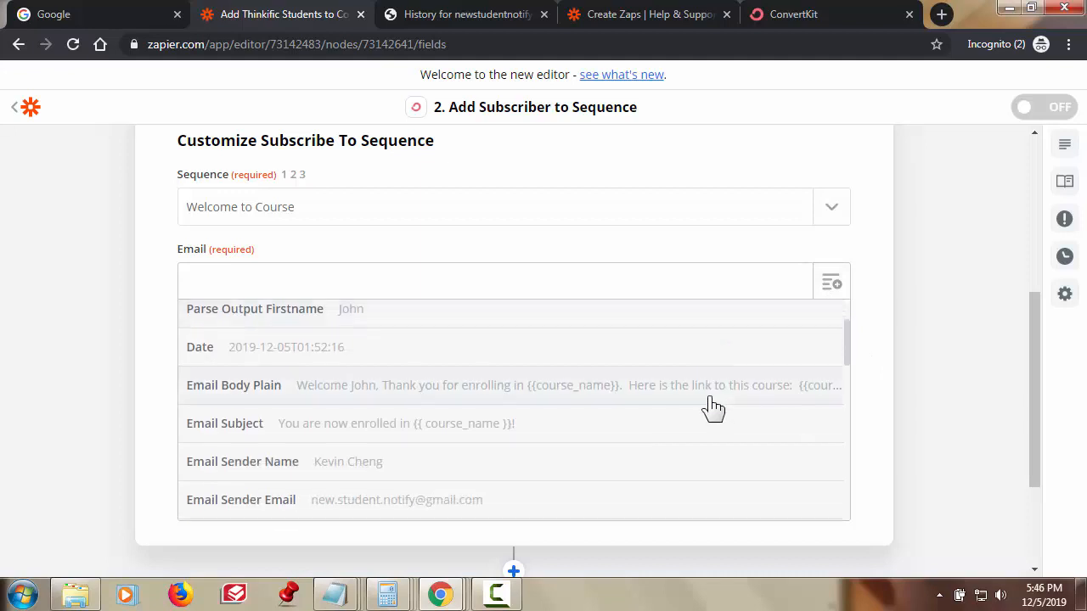
{"action": "scroll", "coordinate": [713, 408], "scroll_direction": "down", "scroll_amount": 2}
{"action": "scroll", "coordinate": [713, 407], "scroll_direction": "down", "scroll_amount": 3}
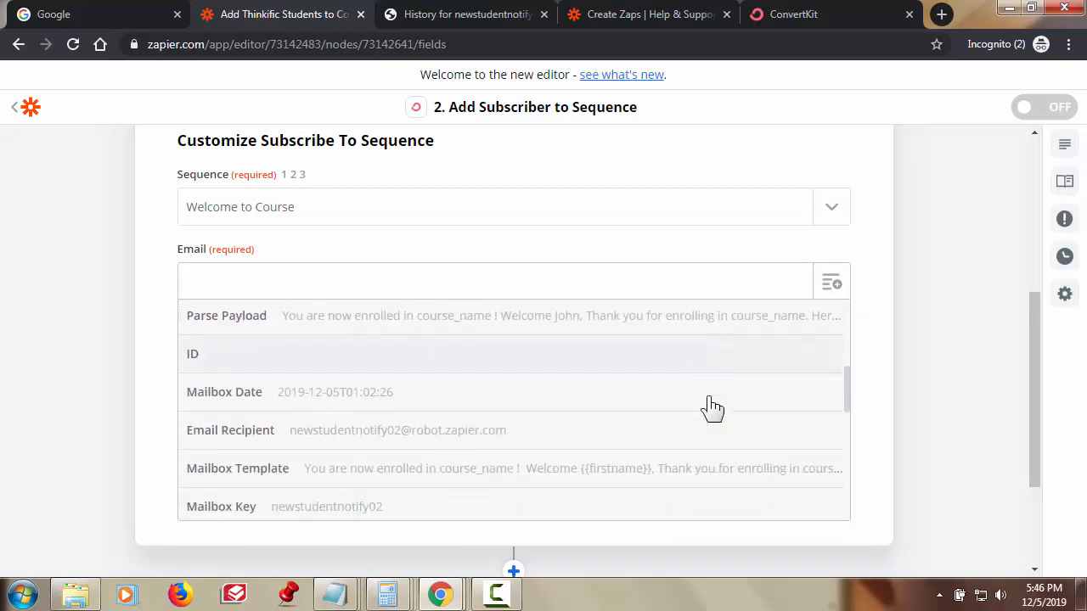
{"action": "scroll", "coordinate": [712, 408], "scroll_direction": "down", "scroll_amount": 2}
{"action": "scroll", "coordinate": [712, 408], "scroll_direction": "down", "scroll_amount": 2}
{"action": "scroll", "coordinate": [711, 408], "scroll_direction": "down", "scroll_amount": 1}
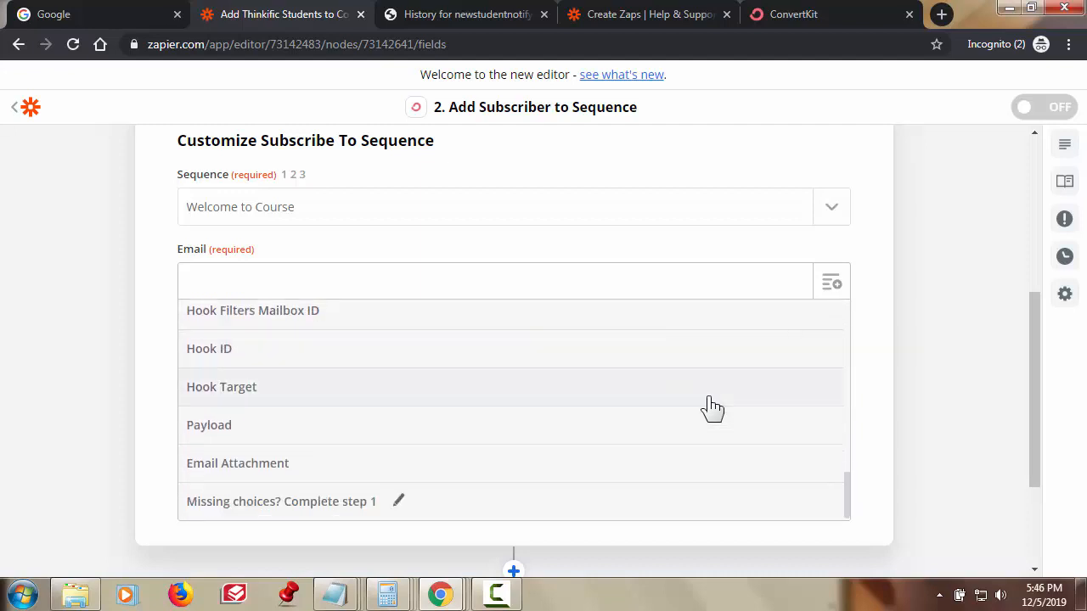
{"action": "scroll", "coordinate": [711, 408], "scroll_direction": "up", "scroll_amount": 3}
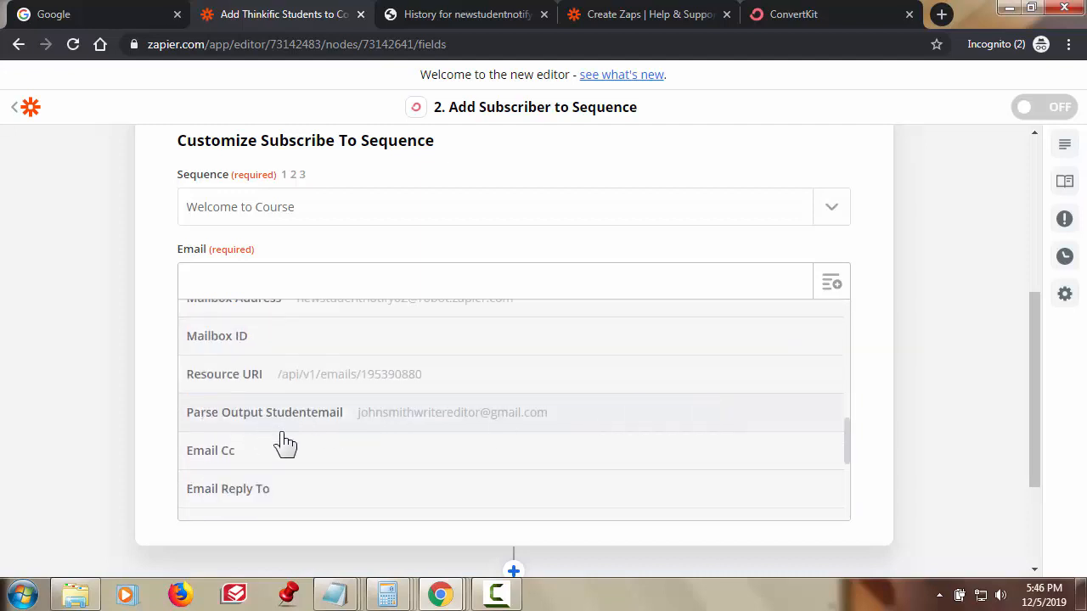
{"action": "left_click", "coordinate": [365, 421]}
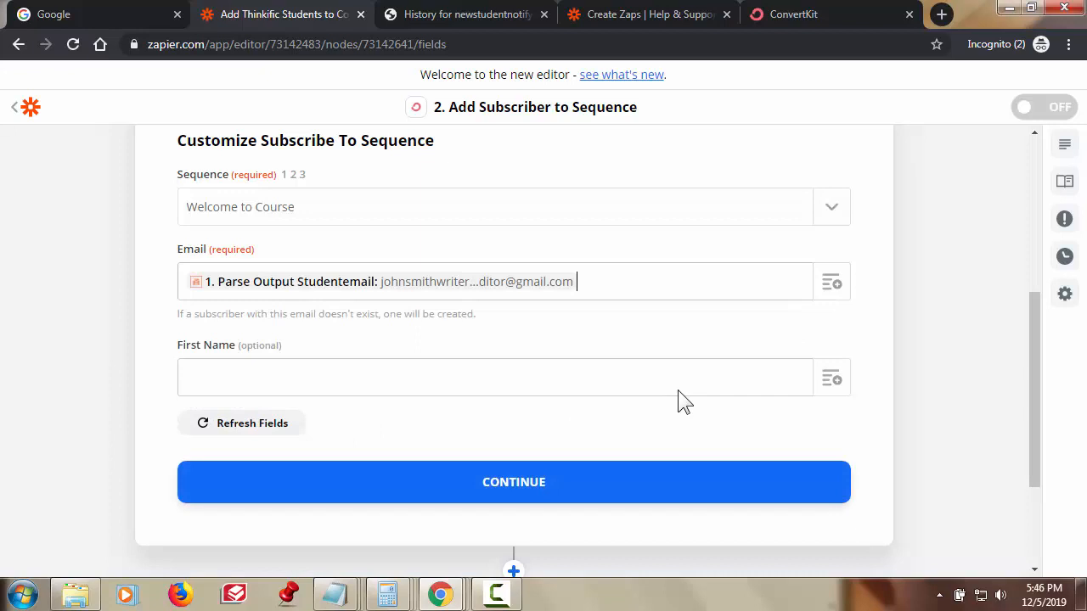
- Map the First Name field to Parse Output Firstname
{"action": "scroll", "coordinate": [696, 331], "scroll_direction": "down", "scroll_amount": 1}
{"action": "left_click", "coordinate": [832, 295]}
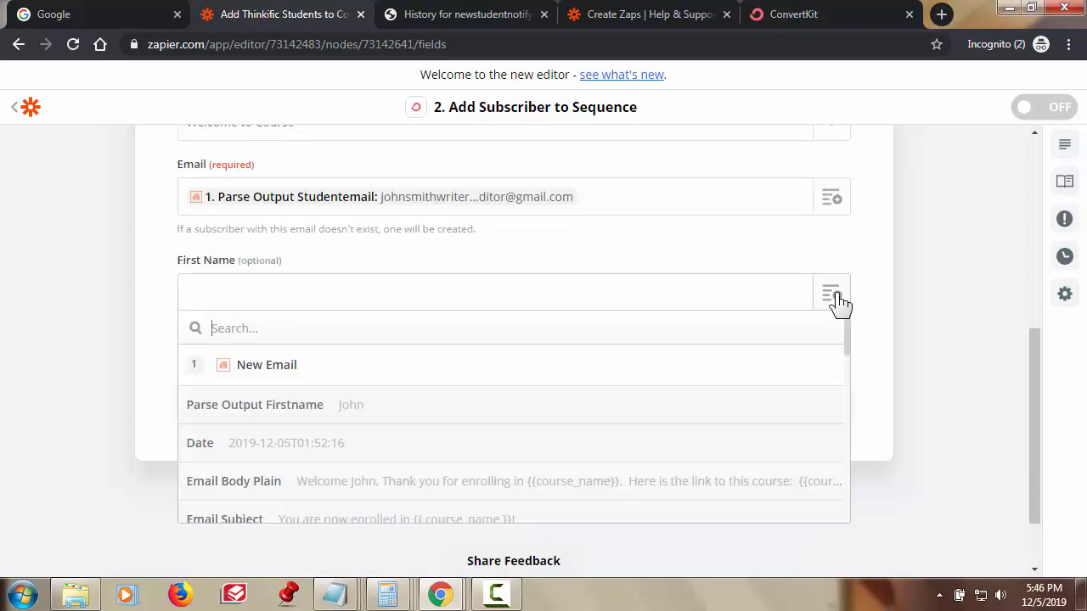
{"action": "left_click", "coordinate": [287, 416]}
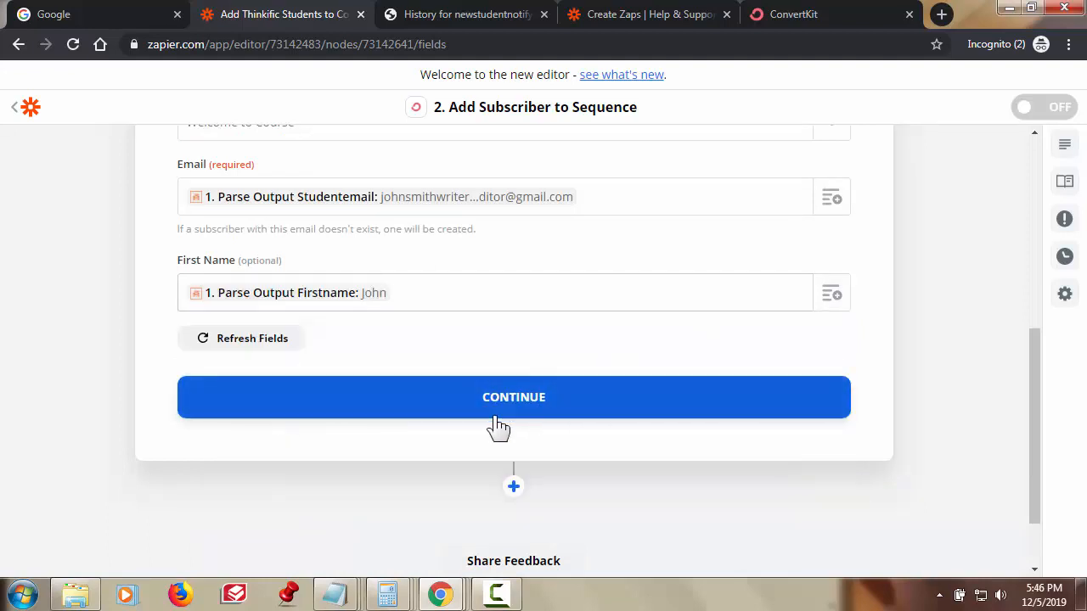
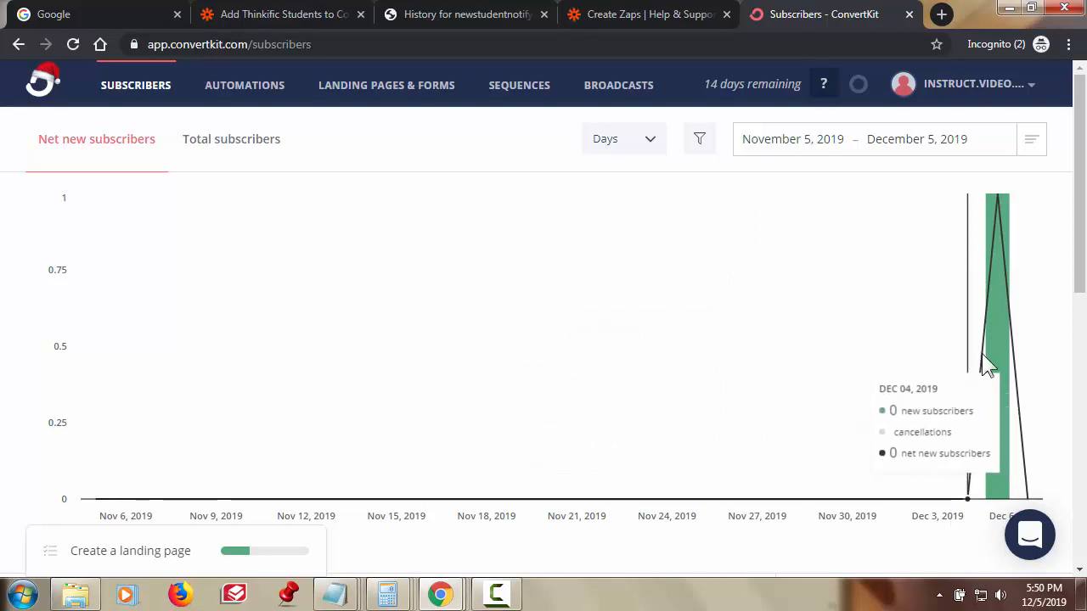
{"action": "mouse_move", "coordinate": [1005, 264]}
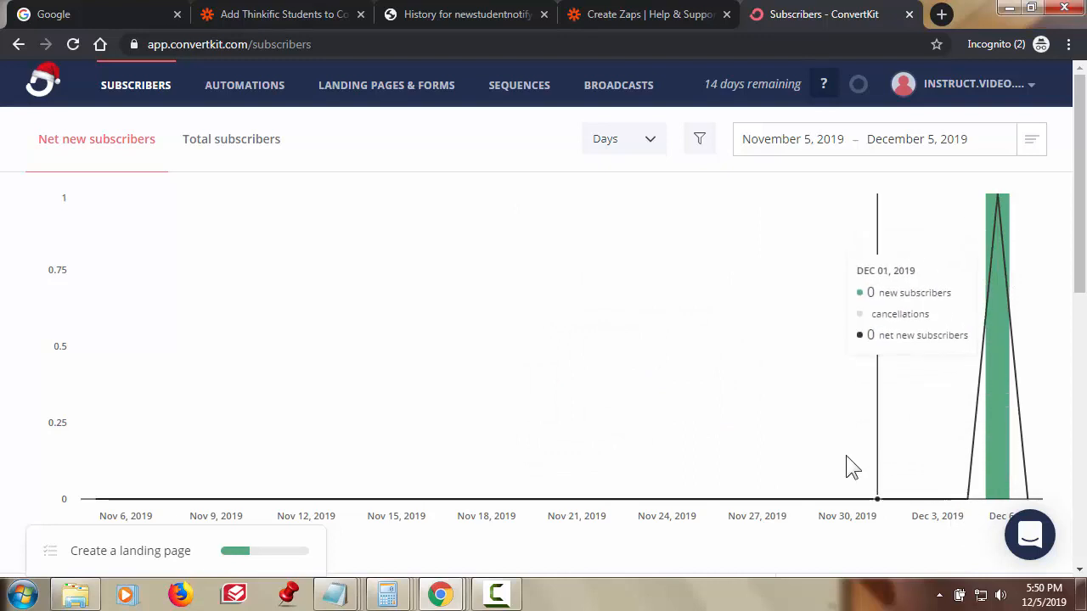
{"action": "scroll", "coordinate": [829, 450], "scroll_direction": "down", "scroll_amount": 3}
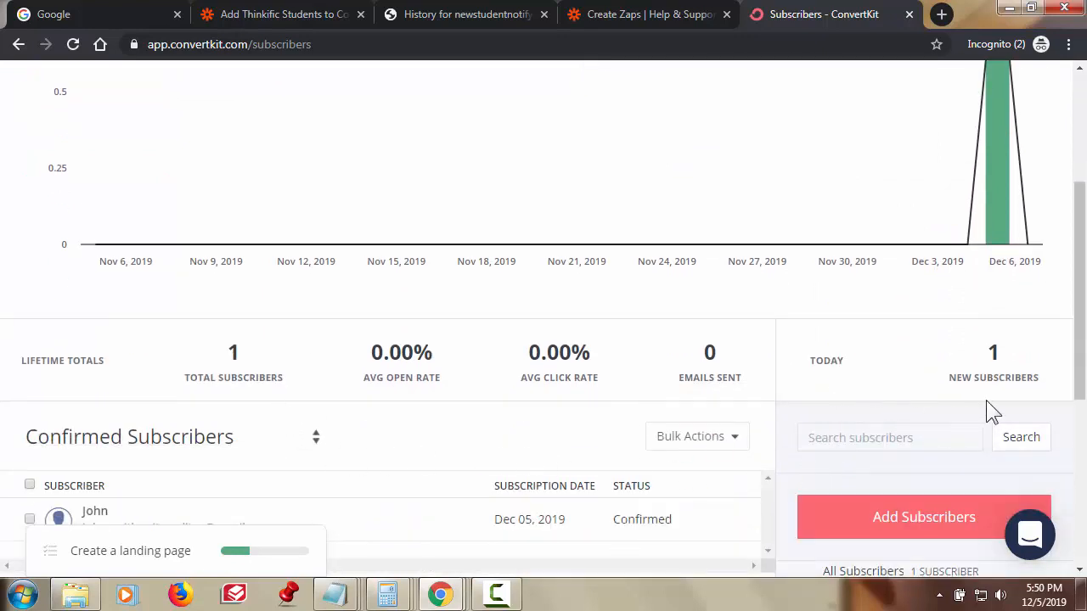
{"action": "scroll", "coordinate": [556, 468], "scroll_direction": "down", "scroll_amount": 2}
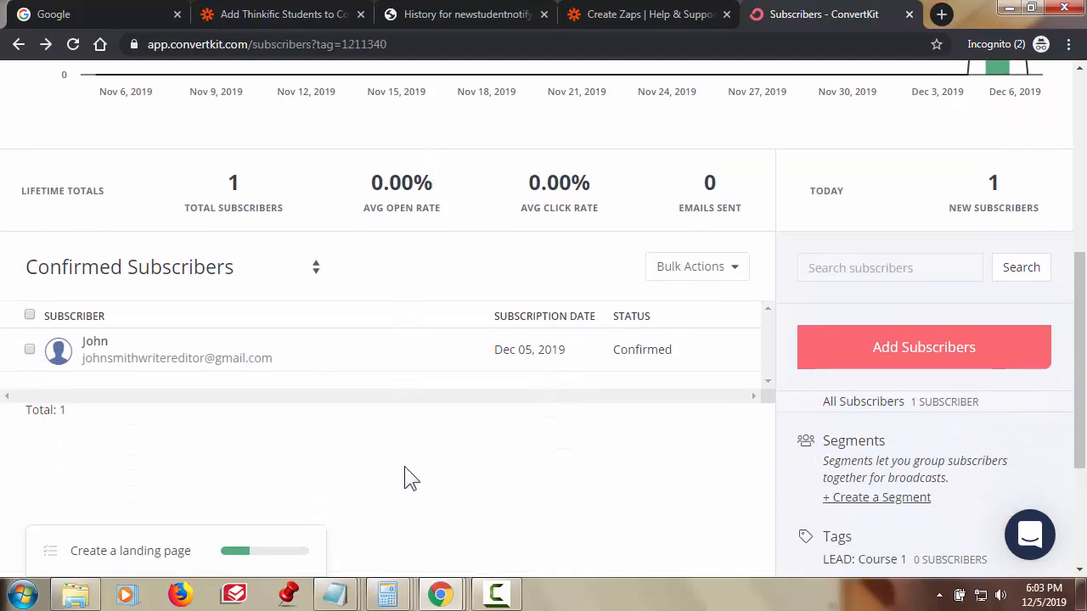
{"action": "scroll", "coordinate": [407, 471], "scroll_direction": "down", "scroll_amount": 1}
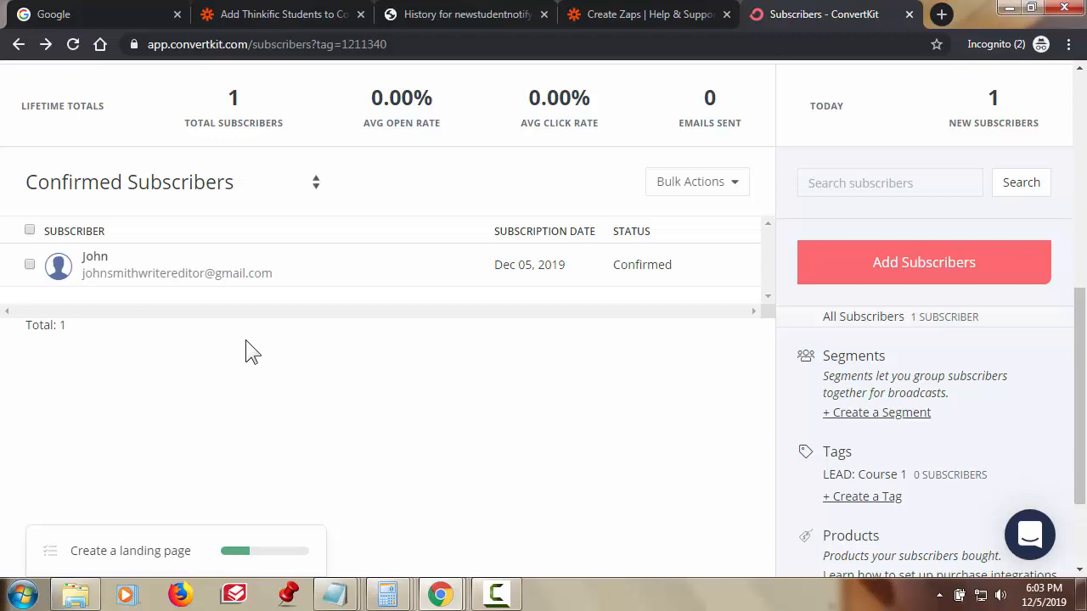
- Open the confirmed subscriber's profile and scroll to check their email address and first name
{"action": "left_click", "coordinate": [115, 271]}
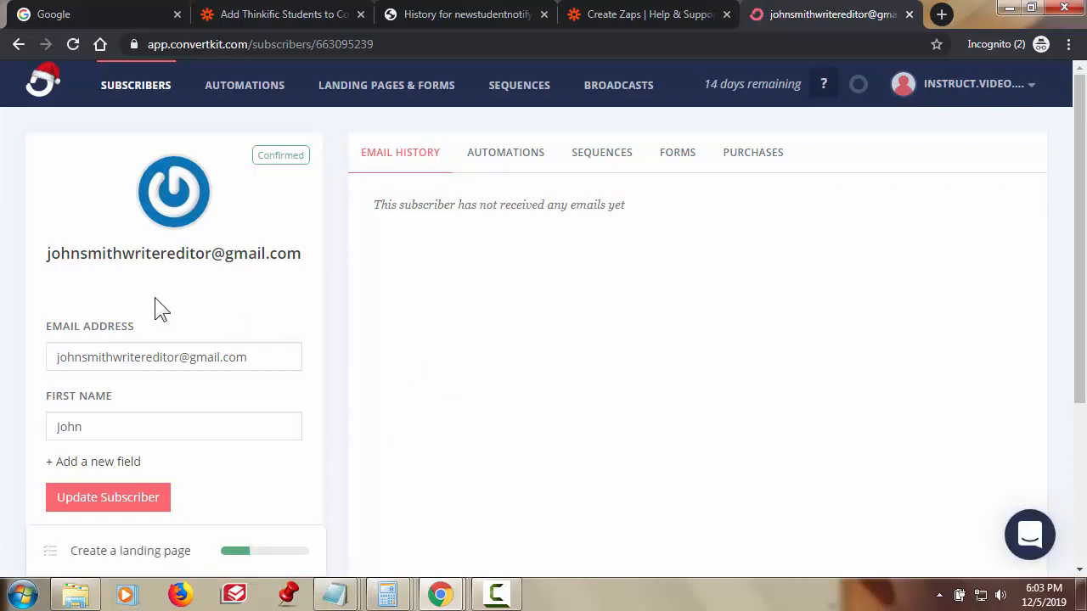
{"action": "scroll", "coordinate": [298, 296], "scroll_direction": "down", "scroll_amount": 1}
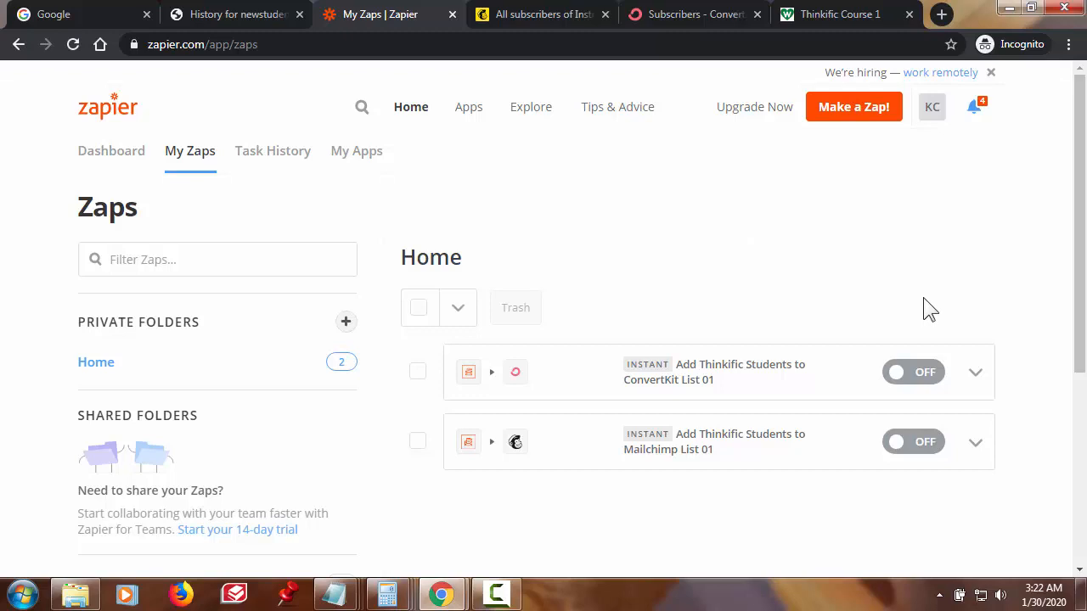
- Switch on both the Thinkific-to-ConvertKit and Thinkific-to-Mailchimp zaps
{"action": "left_click", "coordinate": [933, 383]}
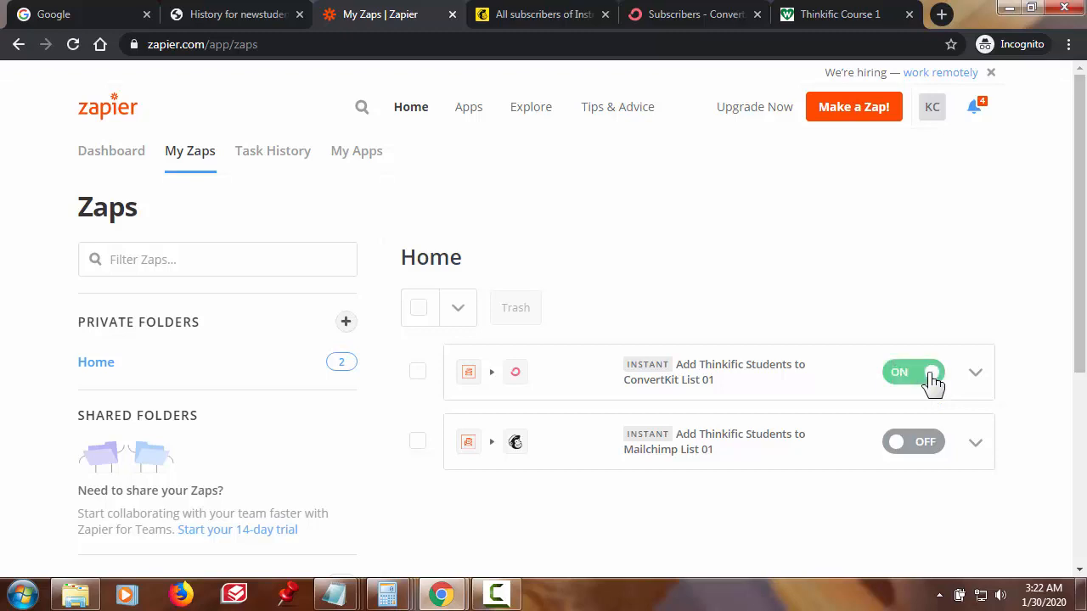
{"action": "left_click", "coordinate": [931, 444]}
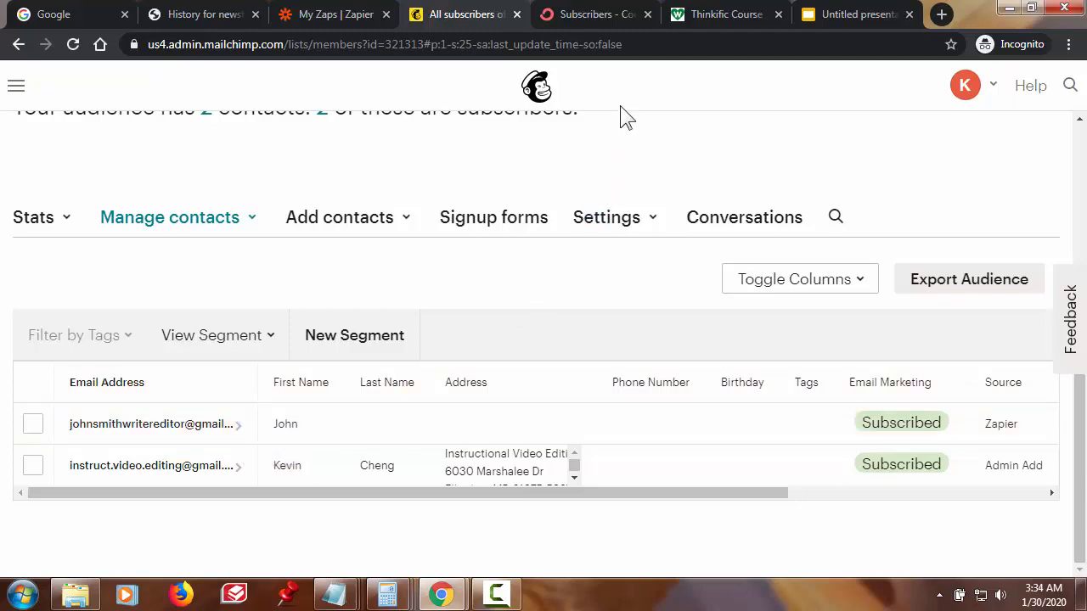
- Go to the ConvertKit Subscribers browser tab
{"action": "left_click", "coordinate": [599, 15]}
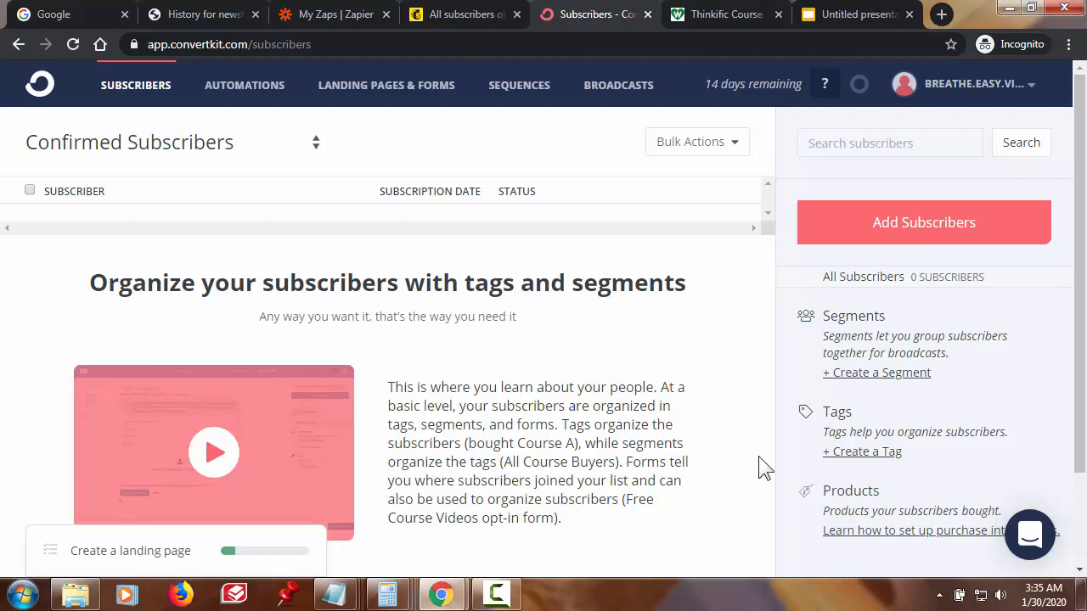
- Switch to the Thinkific Course 1 sales page tab with Ctrl+Tab
{"action": "key", "text": "ctrl+Tab"}
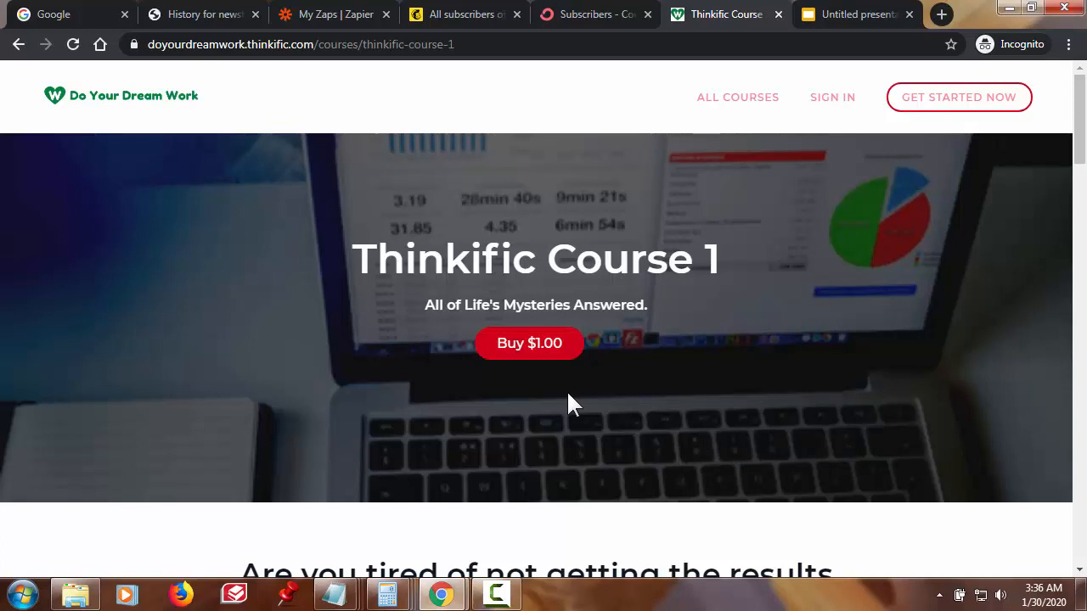
- Buy Thinkific Course 1 for $1.00, creating a new student account and paying by card
{"action": "left_click", "coordinate": [546, 351]}
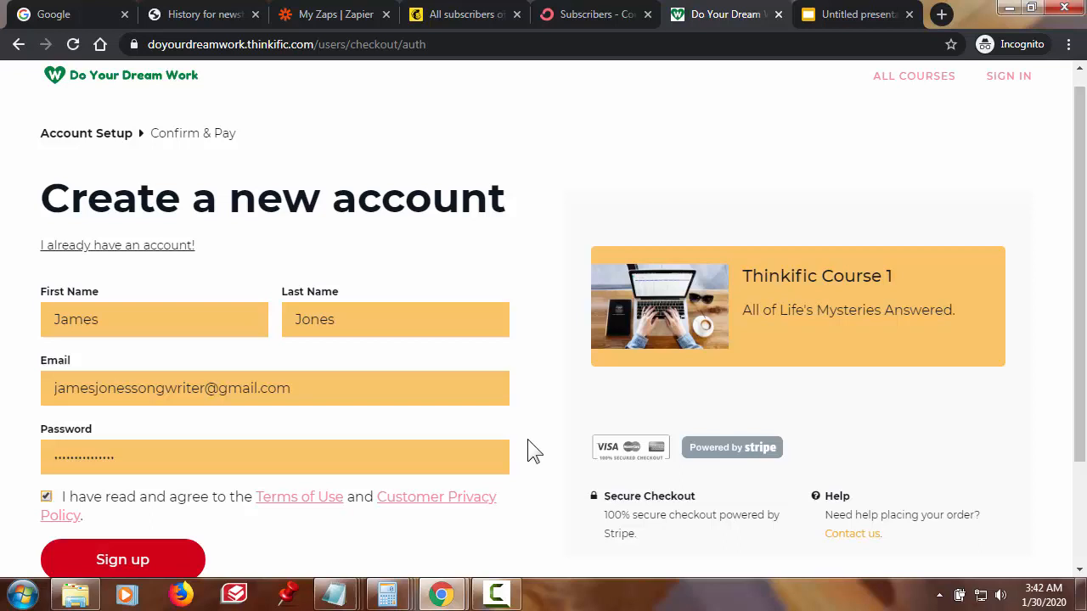
{"action": "scroll", "coordinate": [527, 439], "scroll_direction": "down", "scroll_amount": 1}
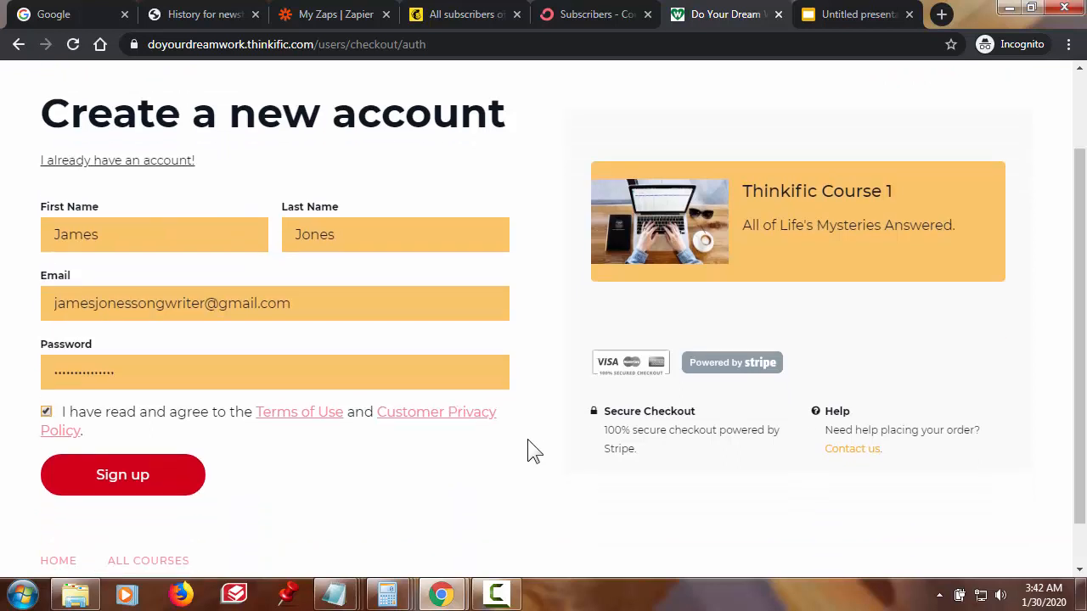
{"action": "left_click", "coordinate": [164, 495]}
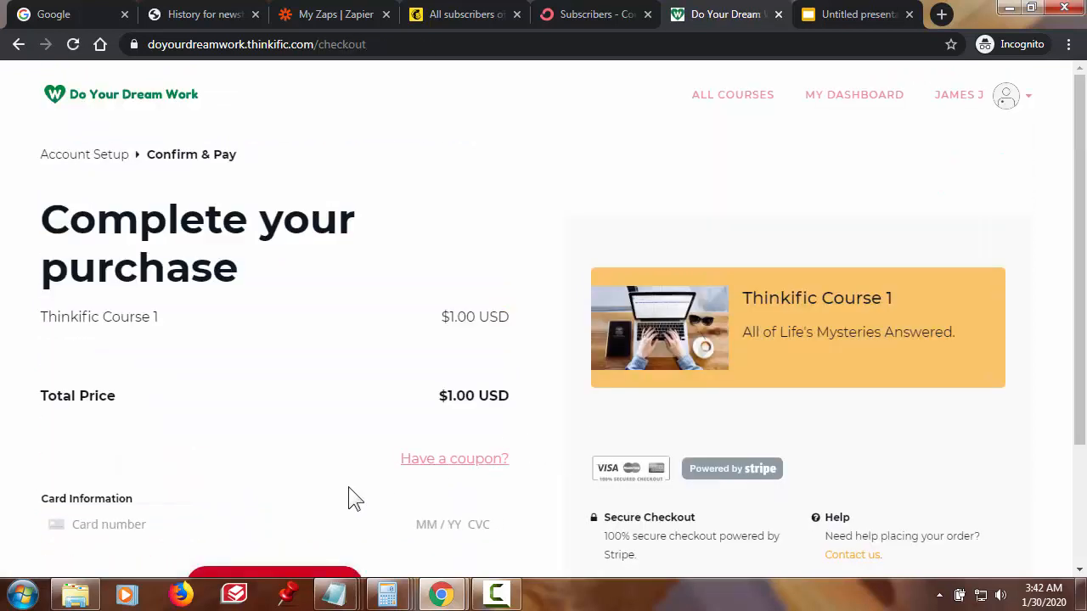
{"action": "scroll", "coordinate": [354, 496], "scroll_direction": "down", "scroll_amount": 1}
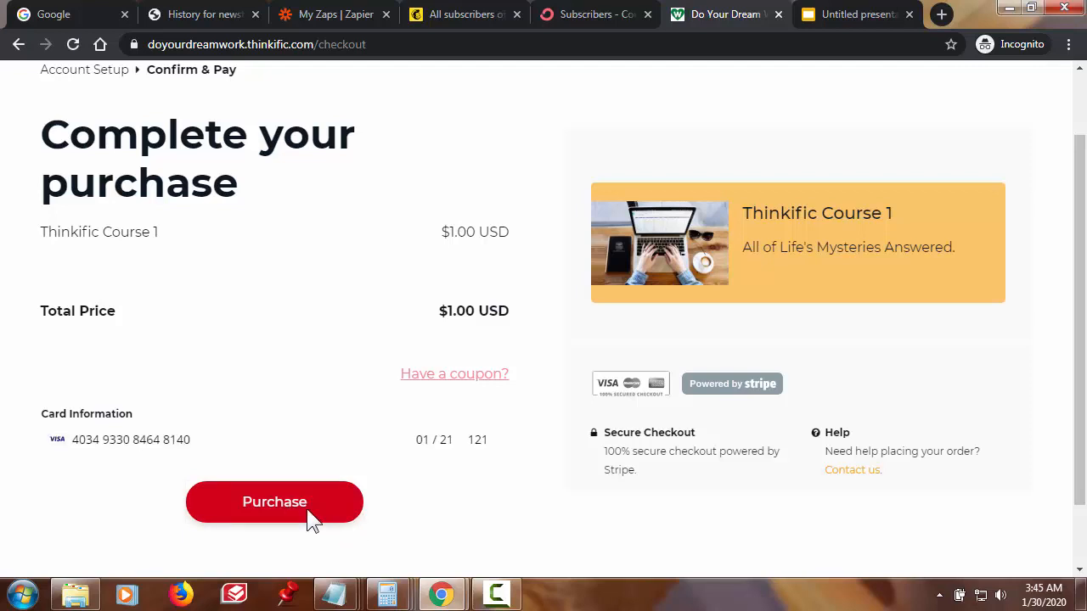
{"action": "left_click", "coordinate": [311, 517]}
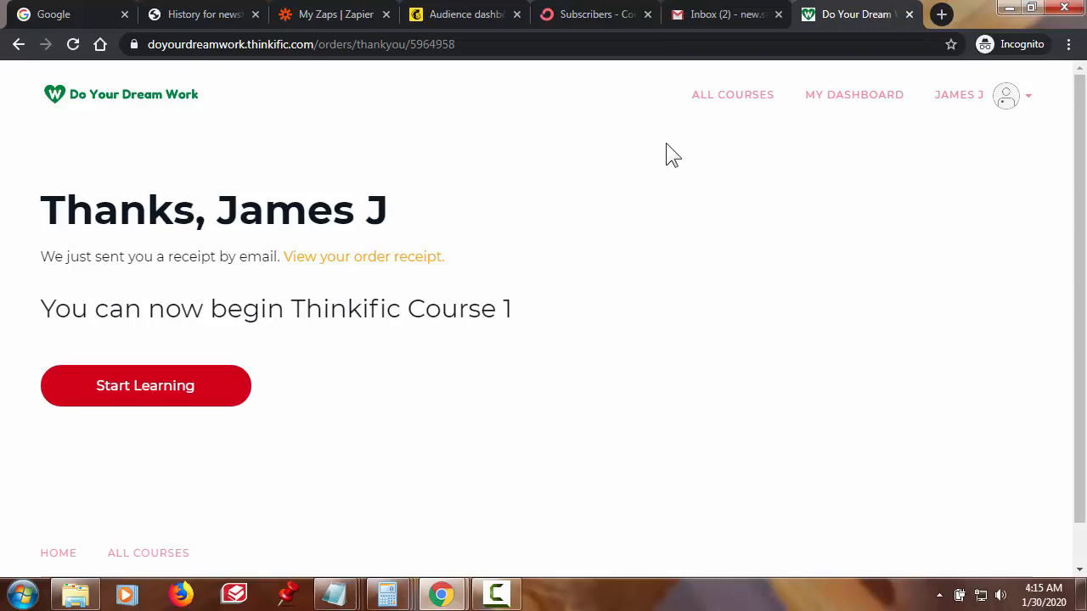
- Open the 'You are now enrolled' Thinkific Course 1 email in Gmail and read to its footer
{"action": "left_click", "coordinate": [718, 17]}
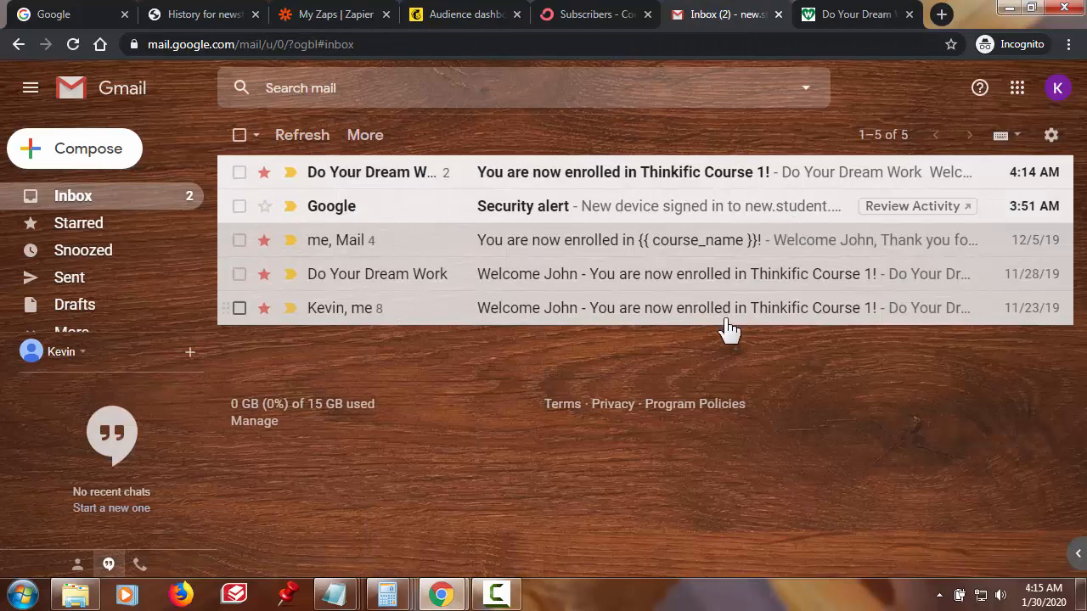
{"action": "left_click", "coordinate": [633, 180]}
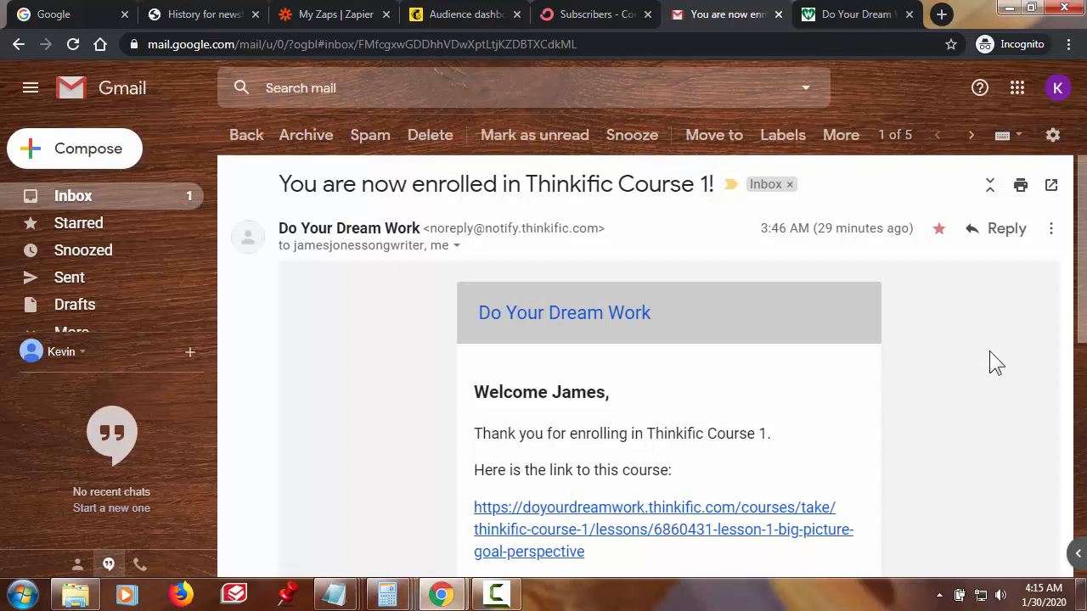
{"action": "scroll", "coordinate": [995, 361], "scroll_direction": "down", "scroll_amount": 1}
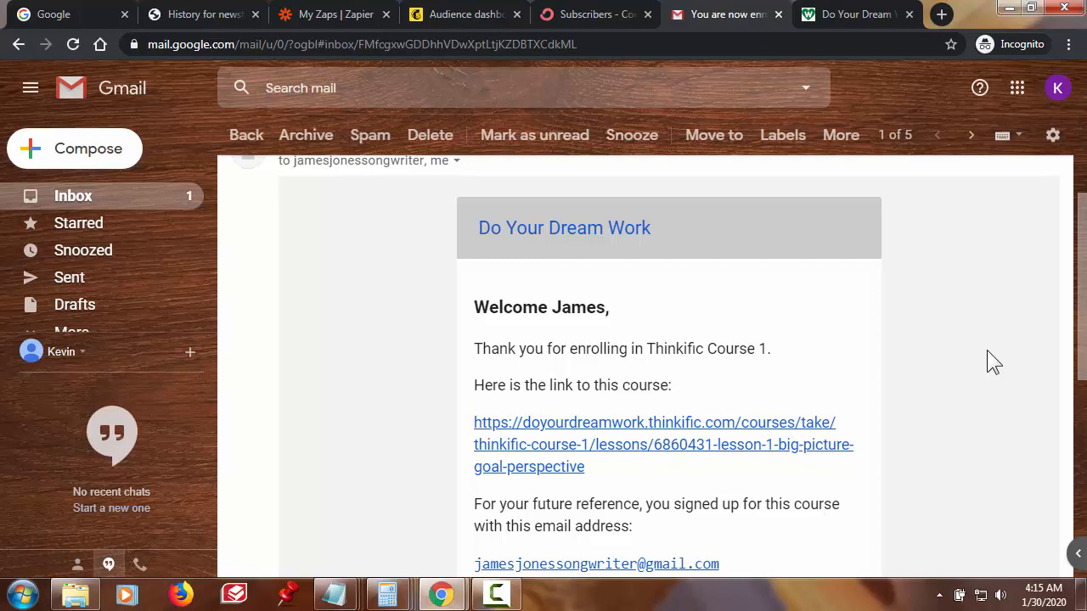
{"action": "scroll", "coordinate": [987, 350], "scroll_direction": "up", "scroll_amount": 1}
{"action": "scroll", "coordinate": [984, 350], "scroll_direction": "down", "scroll_amount": 1}
{"action": "scroll", "coordinate": [984, 350], "scroll_direction": "down", "scroll_amount": 1}
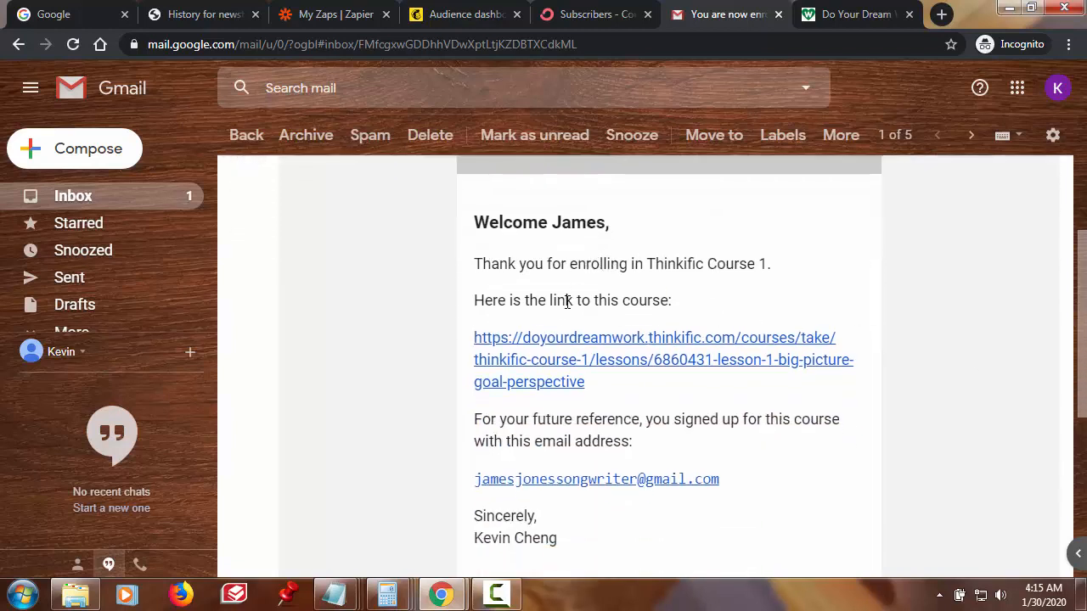
{"action": "scroll", "coordinate": [771, 418], "scroll_direction": "down", "scroll_amount": 1}
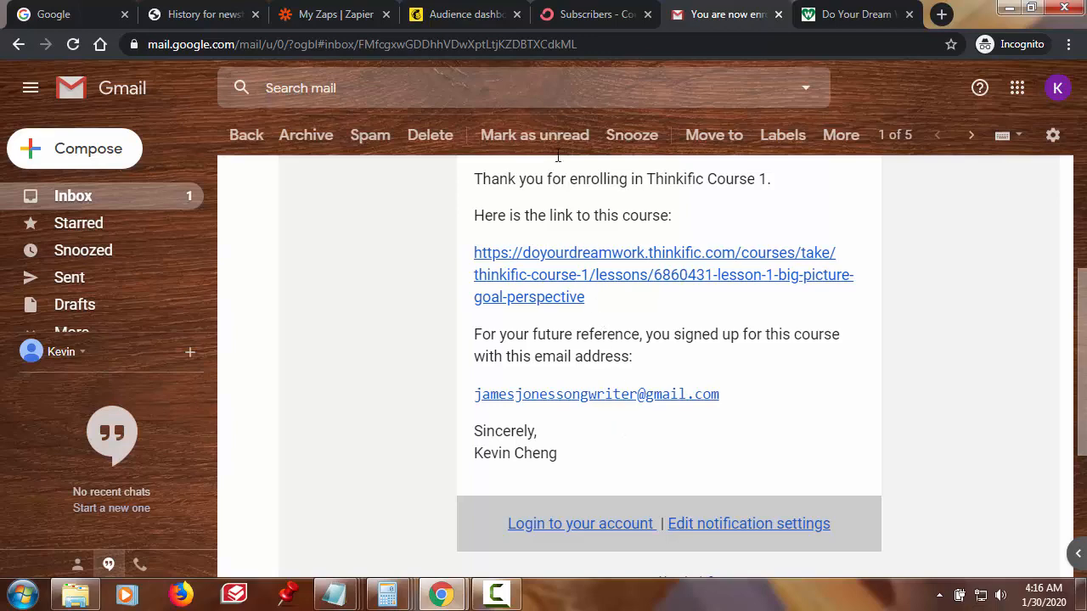
- View the Instructional Video Editing audience's contacts, down to the Zapier-sourced subscriber
{"action": "left_click", "coordinate": [467, 14]}
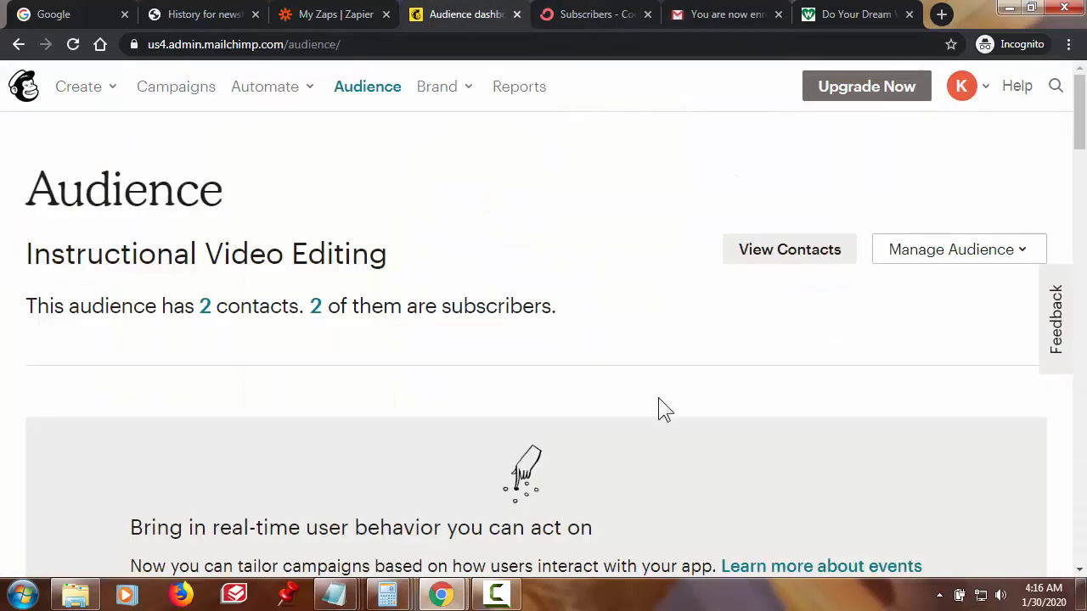
{"action": "left_click", "coordinate": [764, 255]}
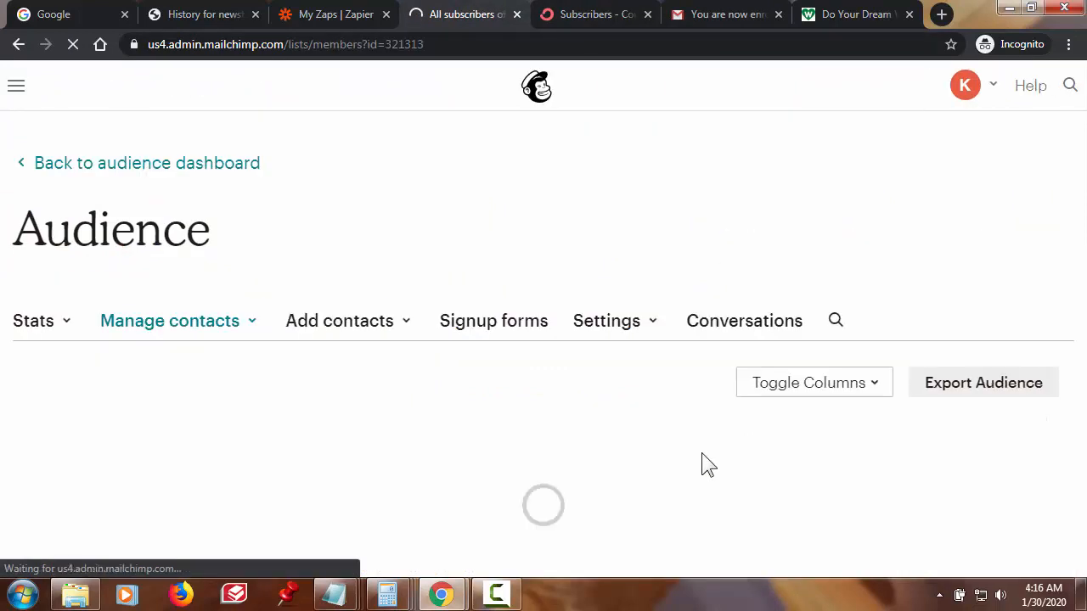
{"action": "scroll", "coordinate": [648, 378], "scroll_direction": "down", "scroll_amount": 1}
{"action": "scroll", "coordinate": [650, 389], "scroll_direction": "down", "scroll_amount": 3}
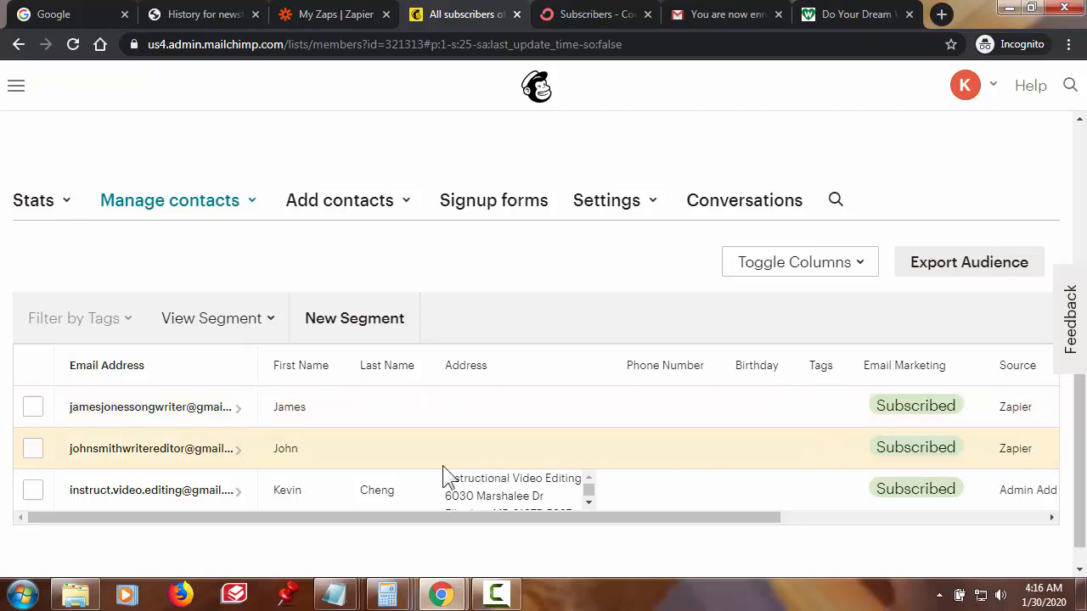
- Open the Zapier-added student's Mailchimp profile and review its Subscribed status and Profile Information
{"action": "left_click", "coordinate": [180, 413]}
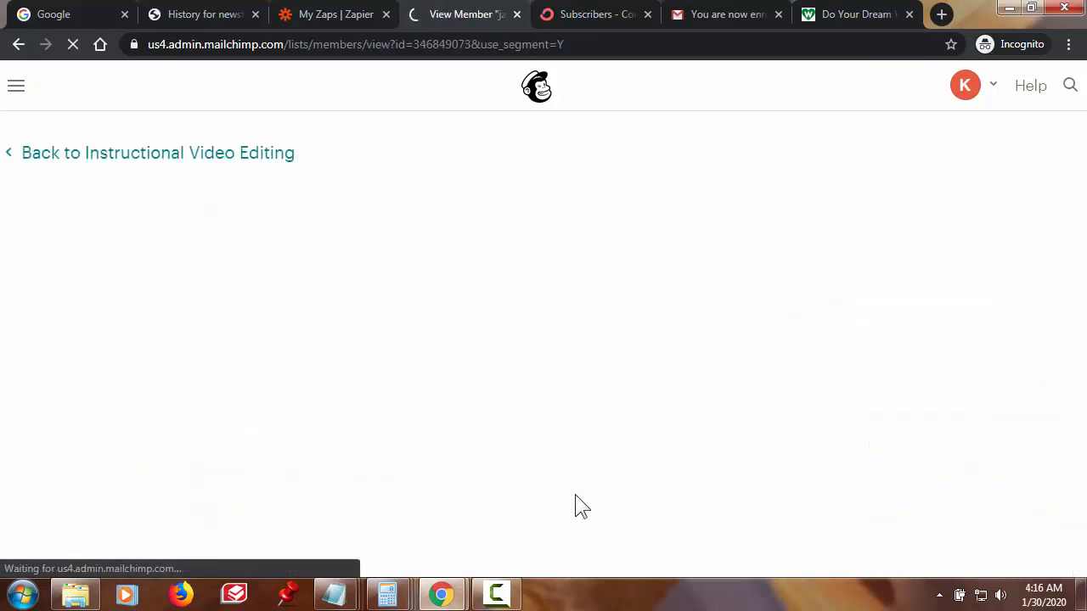
{"action": "scroll", "coordinate": [388, 454], "scroll_direction": "down", "scroll_amount": 1}
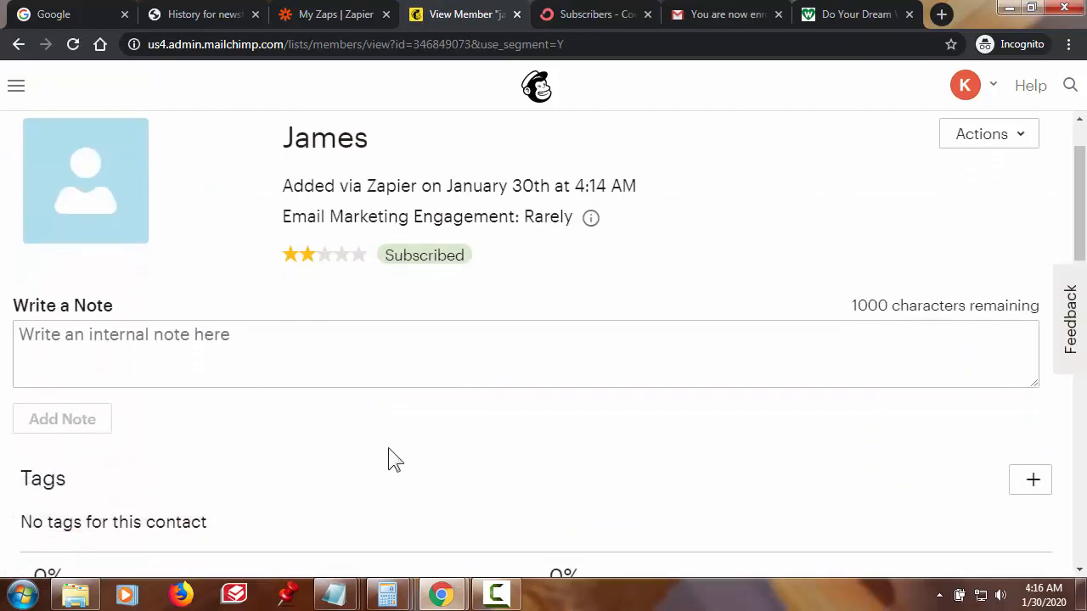
{"action": "scroll", "coordinate": [407, 382], "scroll_direction": "up", "scroll_amount": 1}
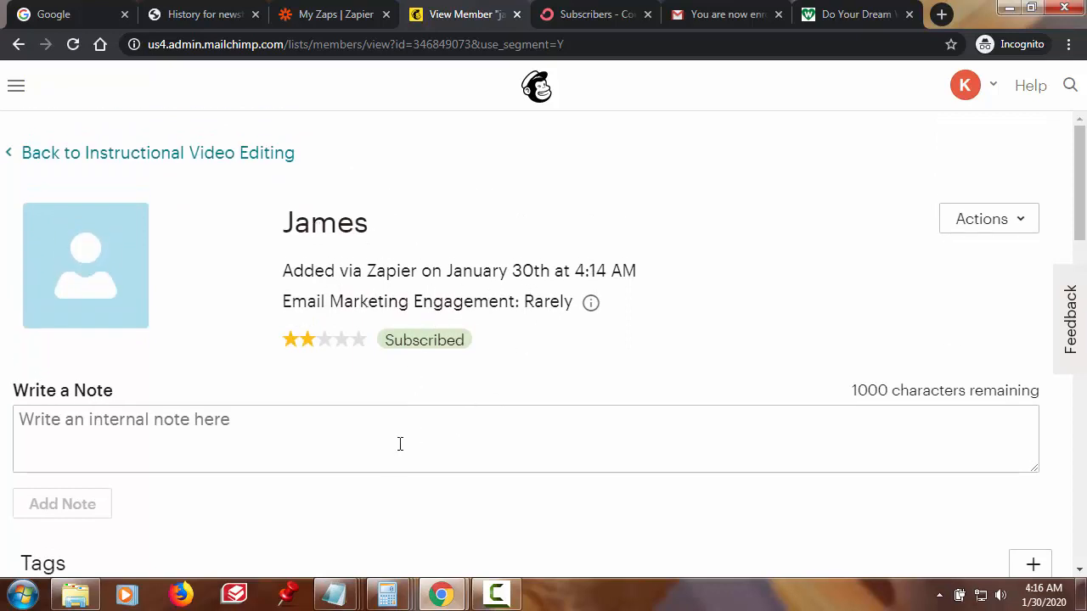
{"action": "scroll", "coordinate": [400, 444], "scroll_direction": "down", "scroll_amount": 1}
{"action": "scroll", "coordinate": [394, 437], "scroll_direction": "down", "scroll_amount": 3}
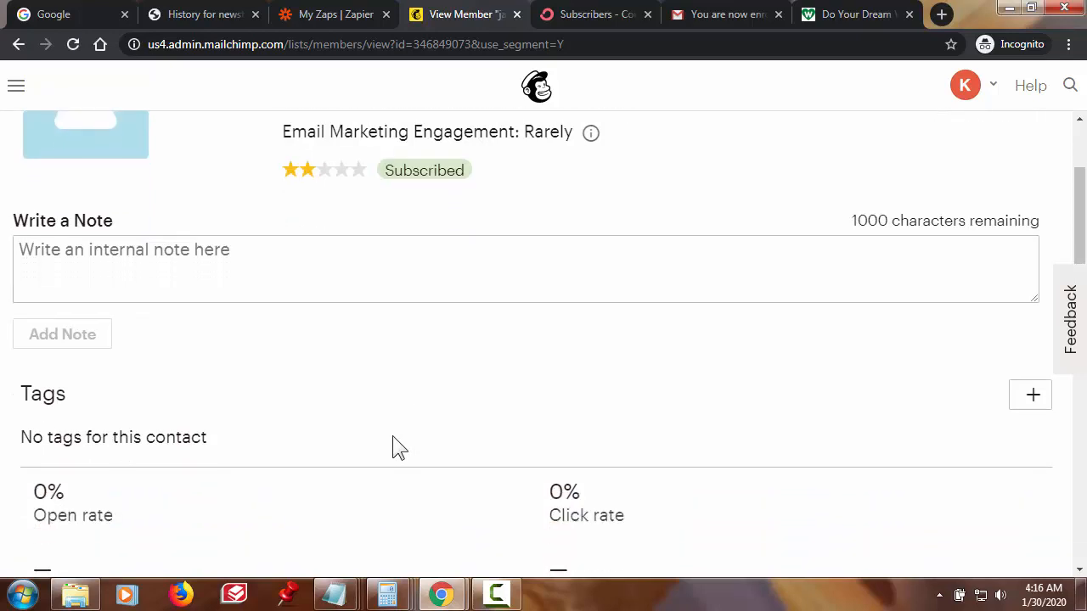
{"action": "scroll", "coordinate": [390, 435], "scroll_direction": "down", "scroll_amount": 4}
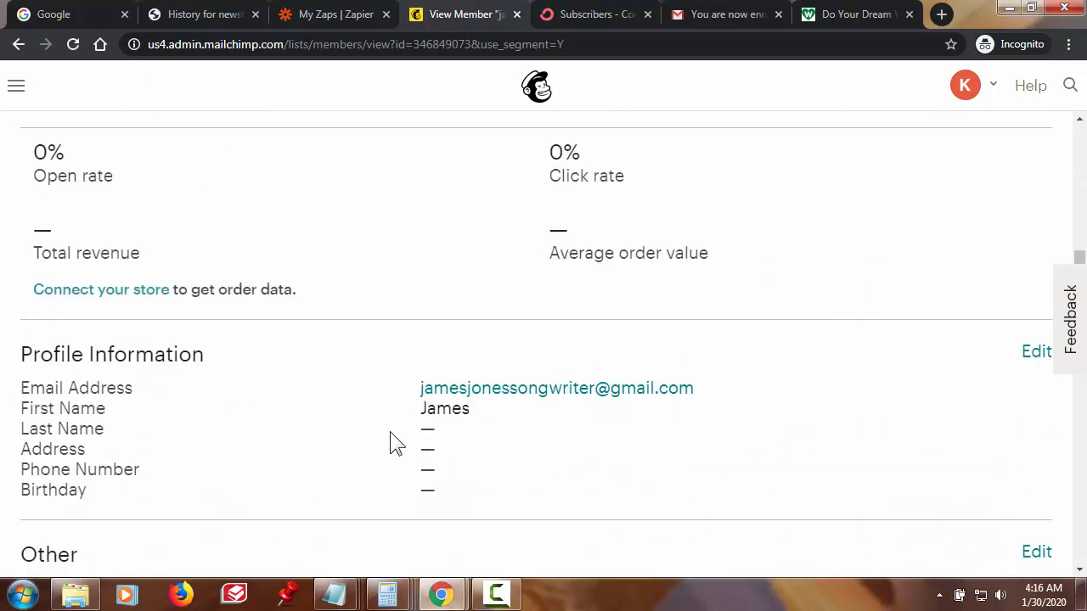
{"action": "scroll", "coordinate": [389, 439], "scroll_direction": "up", "scroll_amount": 1}
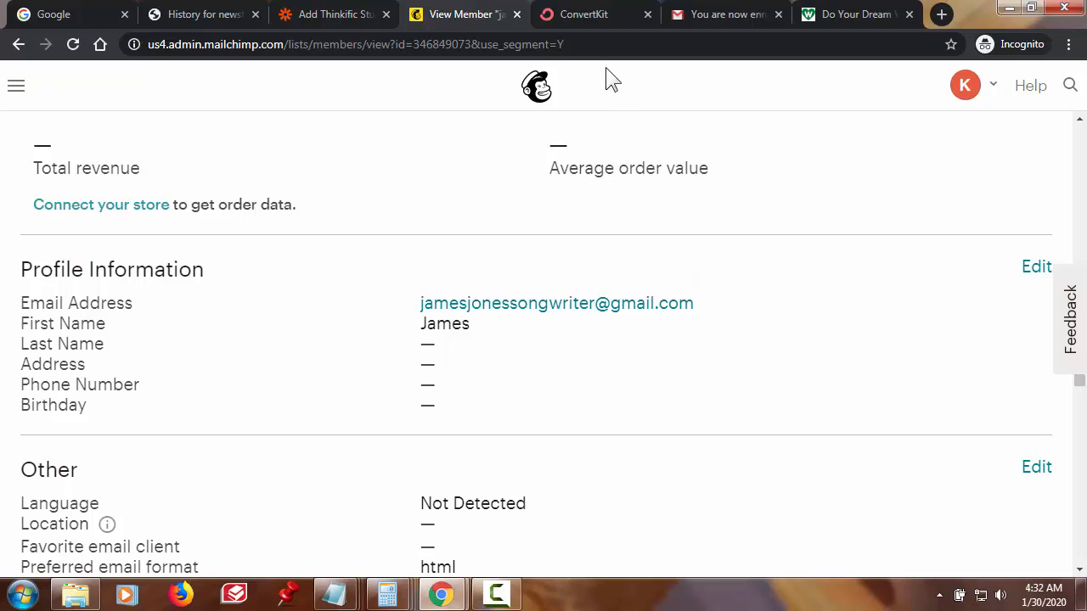
- Open ConvertKit's SUBSCRIBERS overview and scroll to the confirmed subscriber dated Jan 30, 2020
{"action": "left_click", "coordinate": [602, 17]}
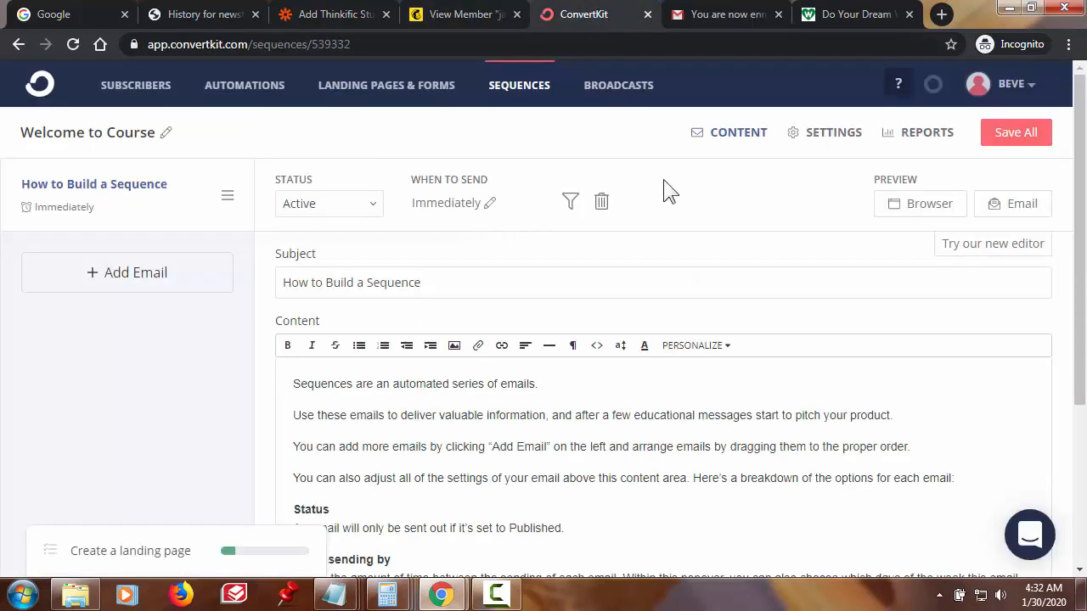
{"action": "left_click", "coordinate": [134, 87]}
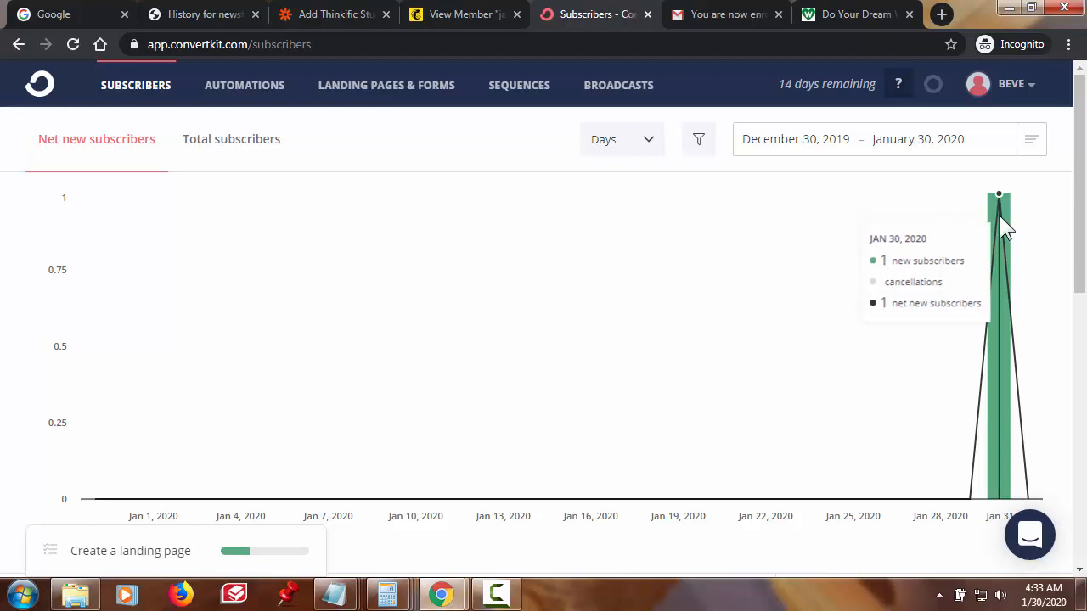
{"action": "scroll", "coordinate": [533, 392], "scroll_direction": "down", "scroll_amount": 3}
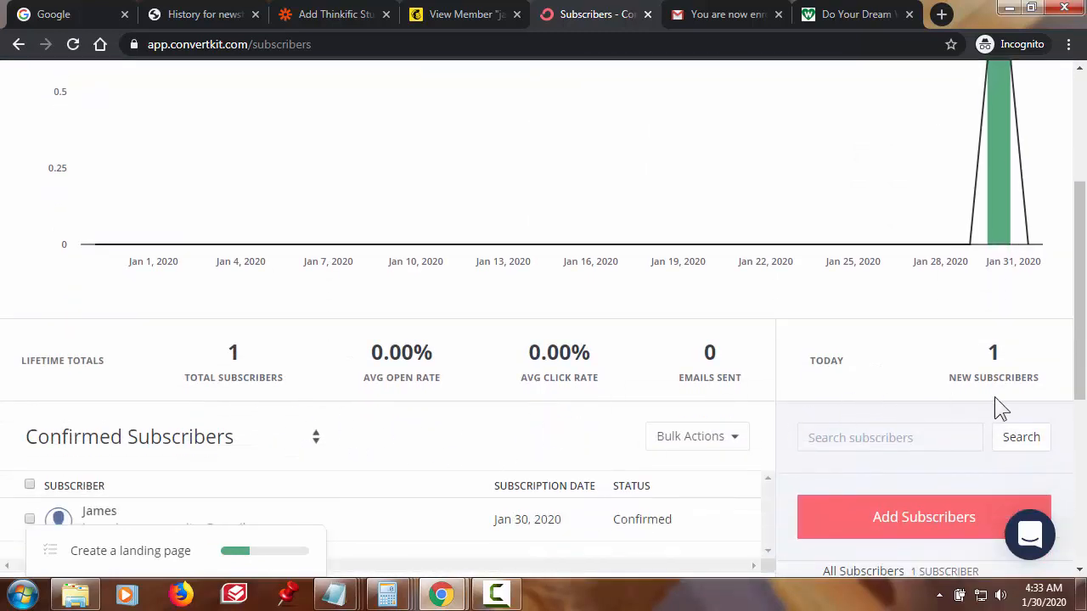
{"action": "scroll", "coordinate": [589, 467], "scroll_direction": "down", "scroll_amount": 2}
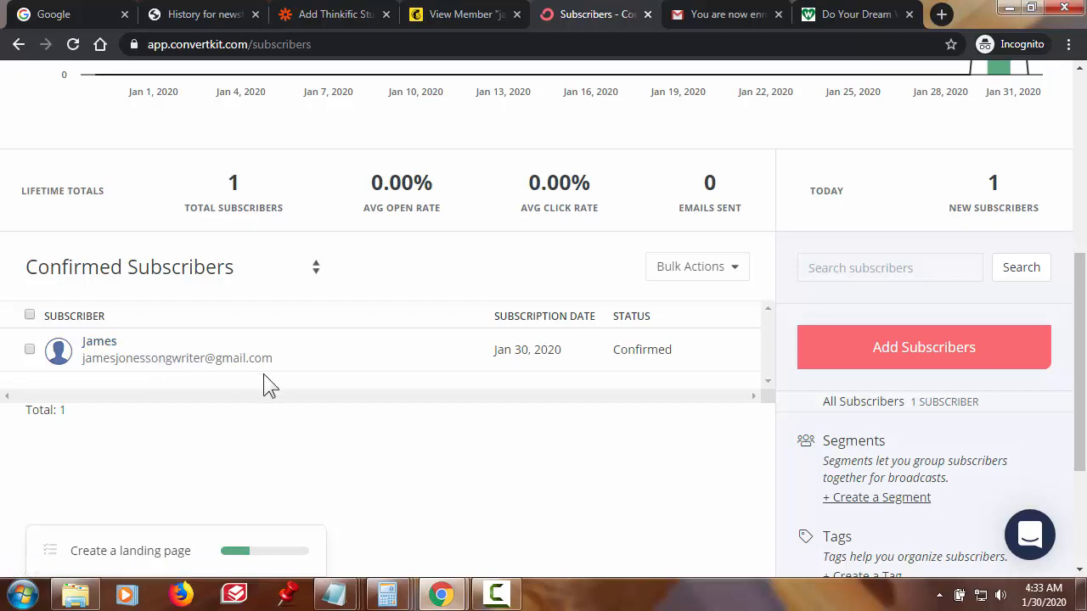
- Open the new student's Confirmed subscriber profile and highlight its email address heading
{"action": "left_click", "coordinate": [240, 360]}
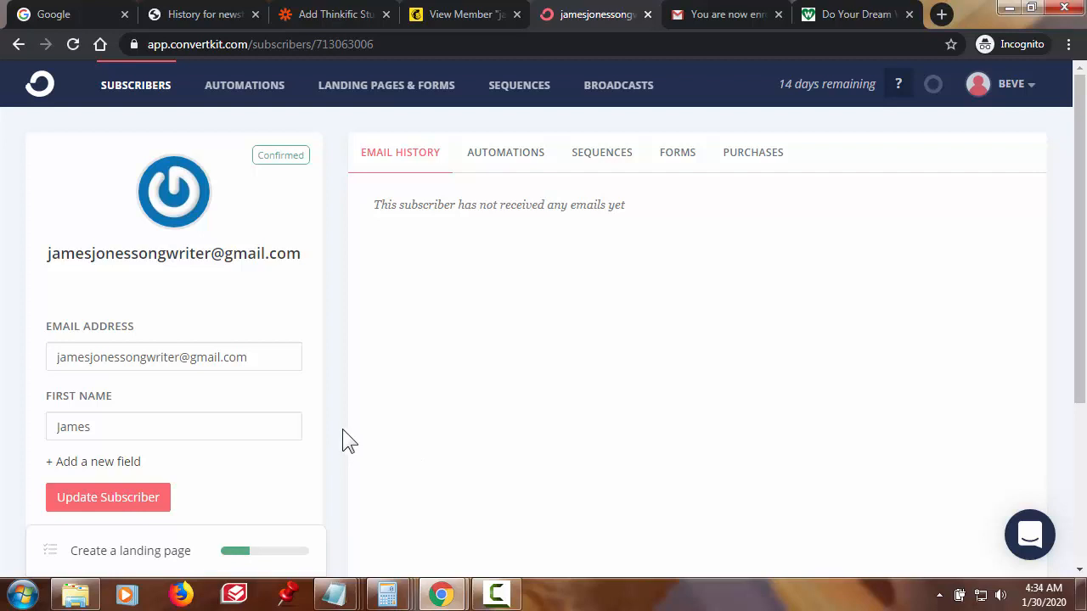
{"action": "left_click_drag", "start_coordinate": [48, 253], "coordinate": [303, 251]}
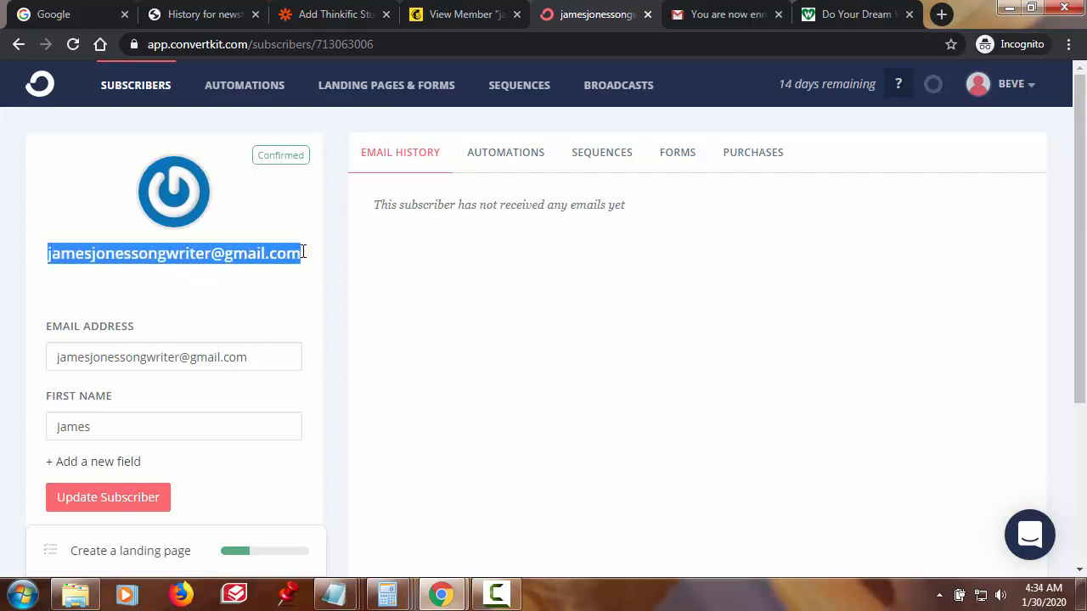
{"action": "left_click", "coordinate": [524, 345]}
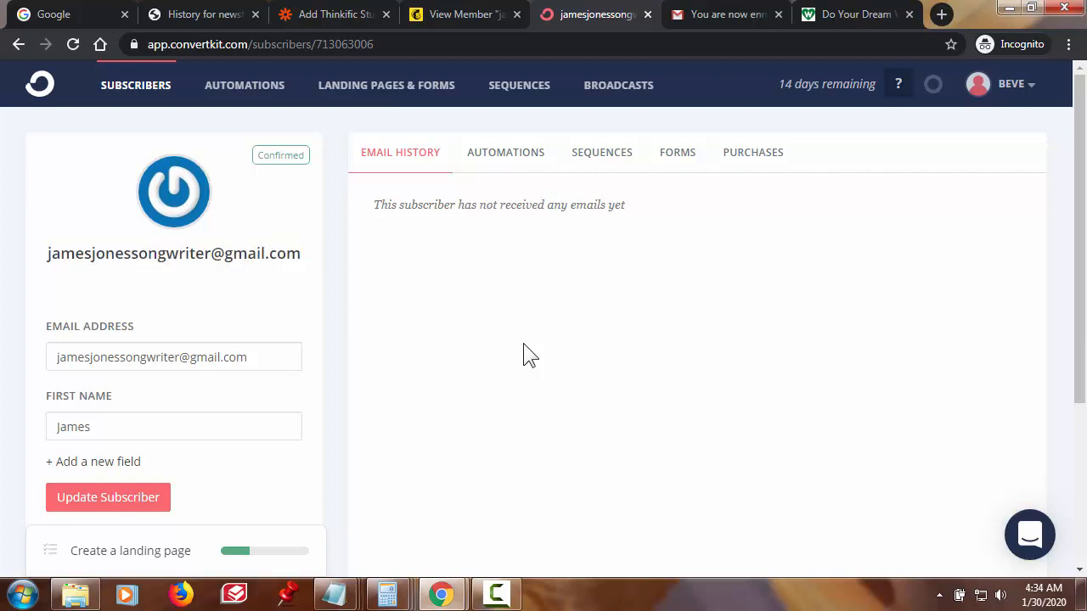